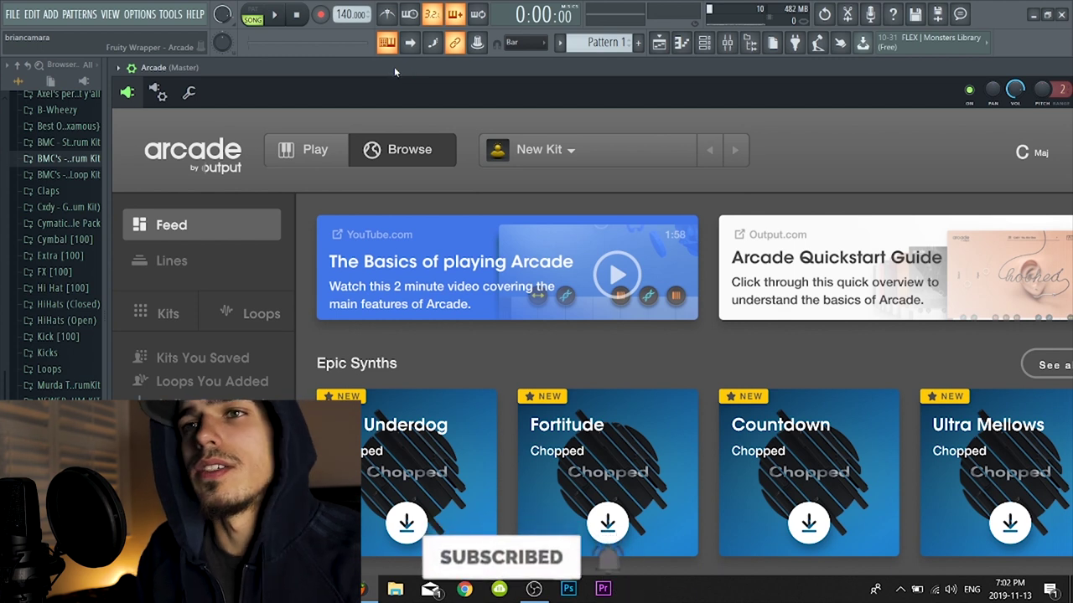
Examine the featured kits in the Arcade feed and the available Lines
{"action": "scroll", "coordinate": [748, 386], "scroll_direction": "down", "scroll_amount": 2}
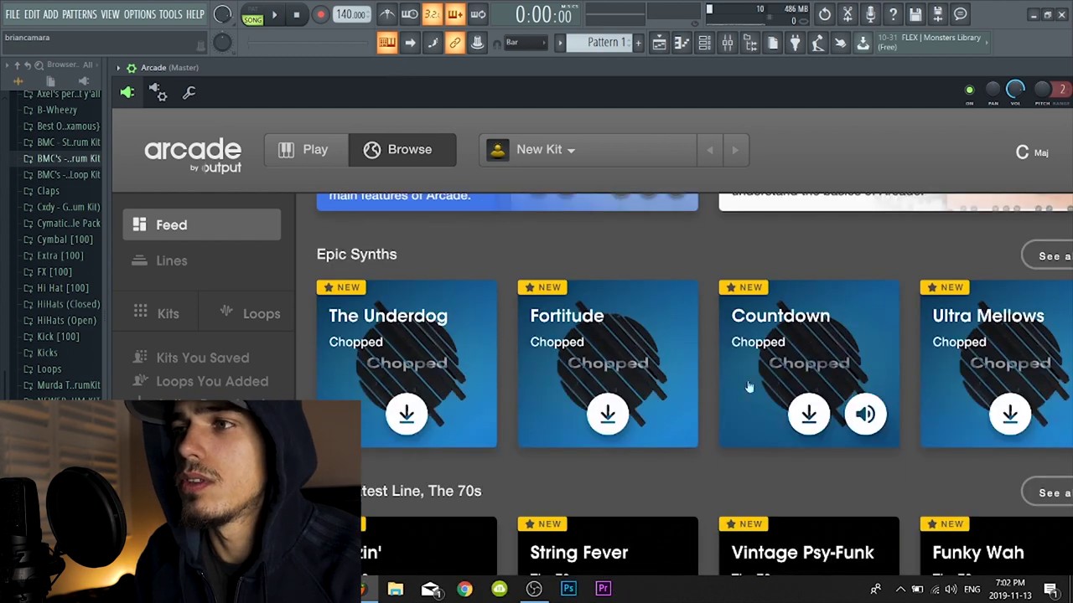
{"action": "scroll", "coordinate": [748, 386], "scroll_direction": "up", "scroll_amount": 5}
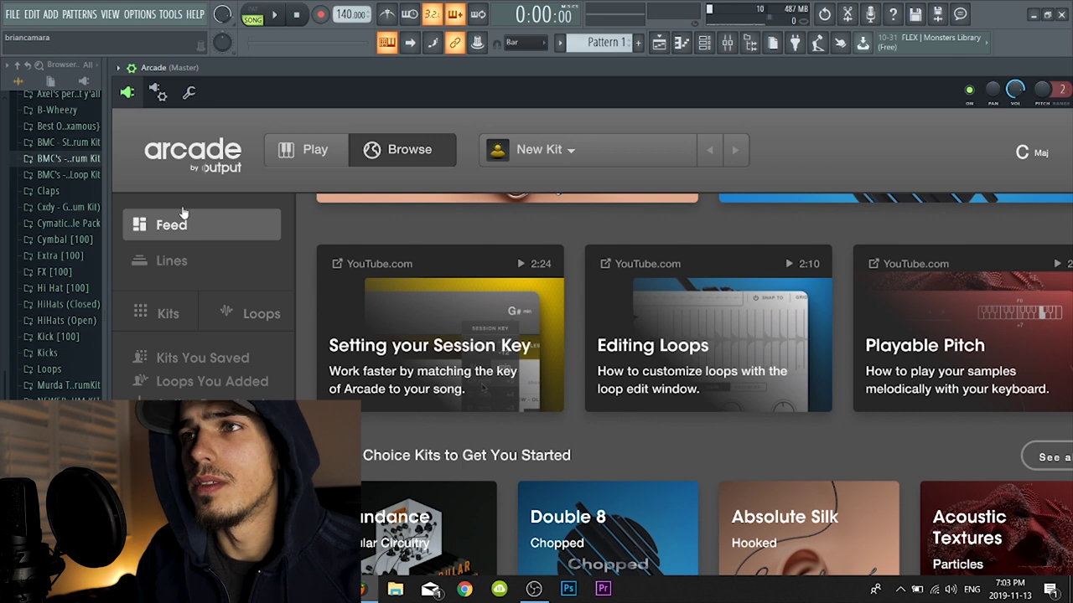
{"action": "left_click", "coordinate": [172, 260]}
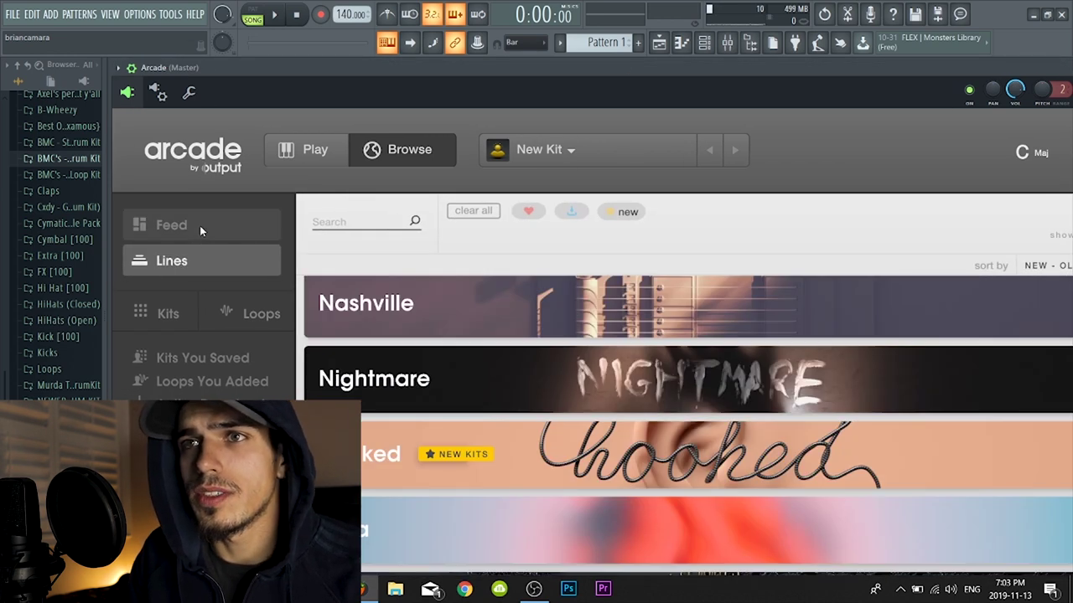
{"action": "left_click", "coordinate": [198, 228]}
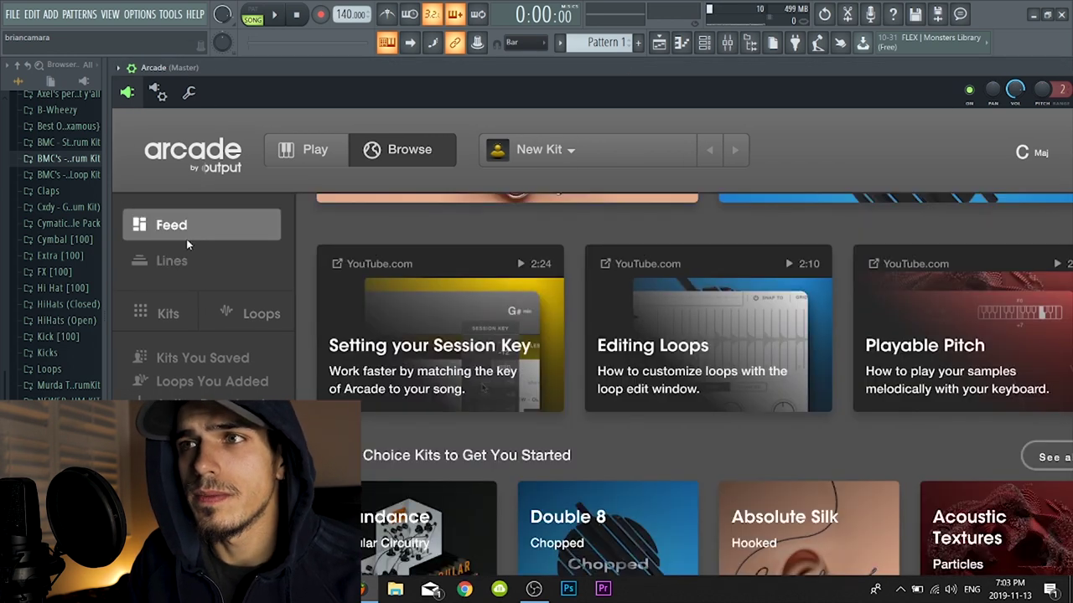
{"action": "scroll", "coordinate": [513, 350], "scroll_direction": "down", "scroll_amount": 9}
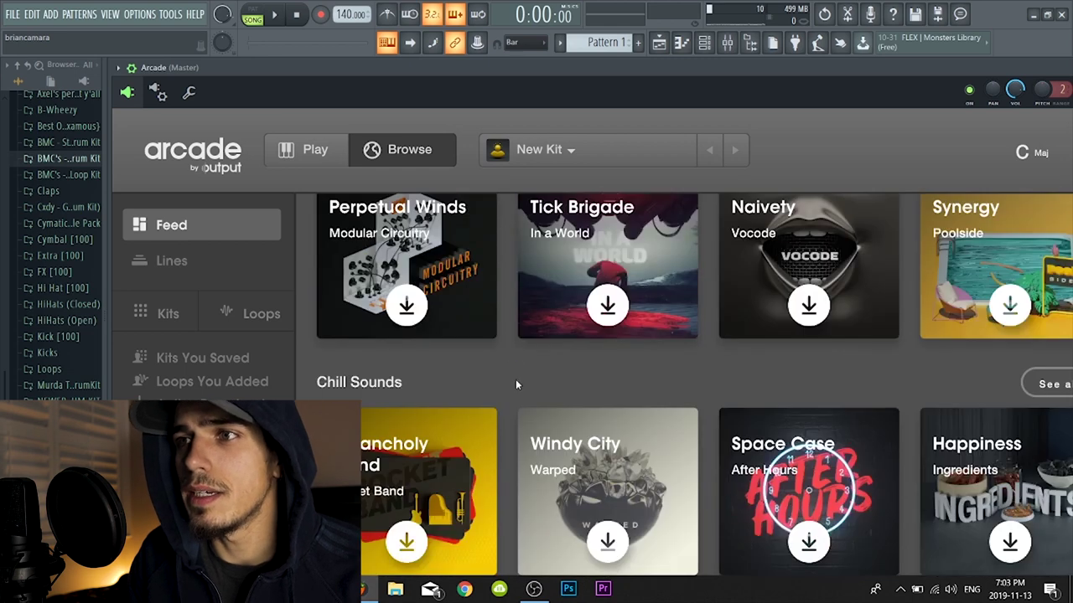
{"action": "scroll", "coordinate": [847, 345], "scroll_direction": "down", "scroll_amount": 8}
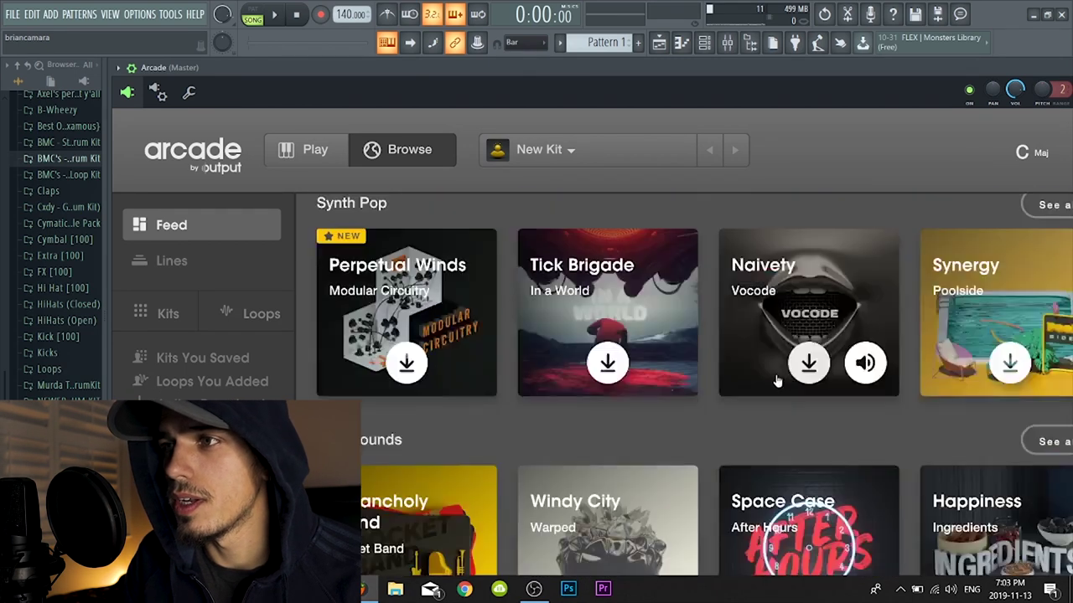
{"action": "scroll", "coordinate": [776, 382], "scroll_direction": "down", "scroll_amount": 3}
{"action": "scroll", "coordinate": [871, 292], "scroll_direction": "down", "scroll_amount": 2}
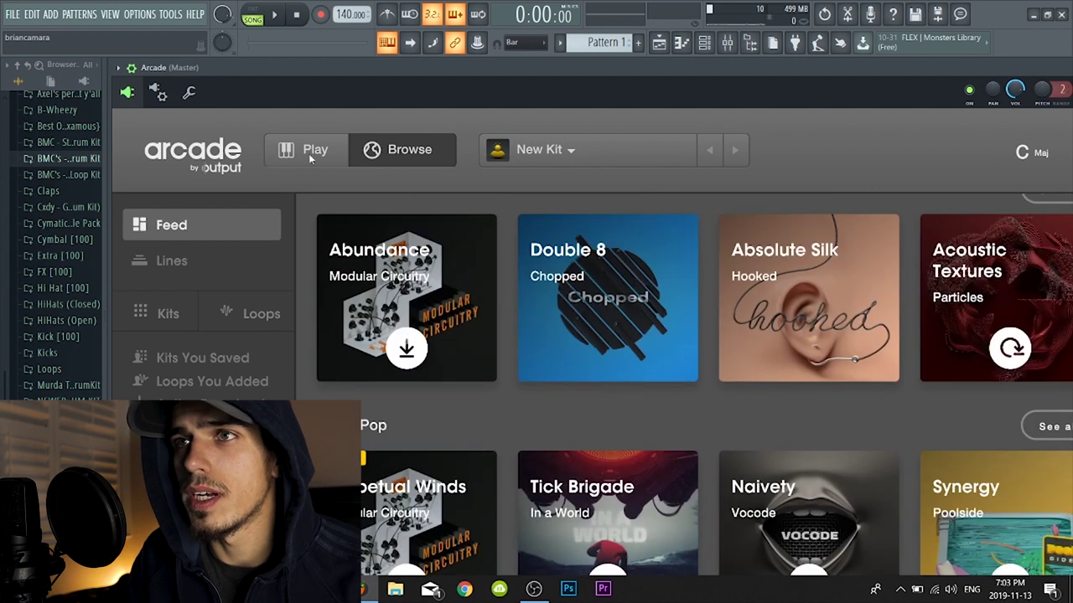
Show Arcade's Play view and list the kits available for loading
{"action": "left_click", "coordinate": [308, 153]}
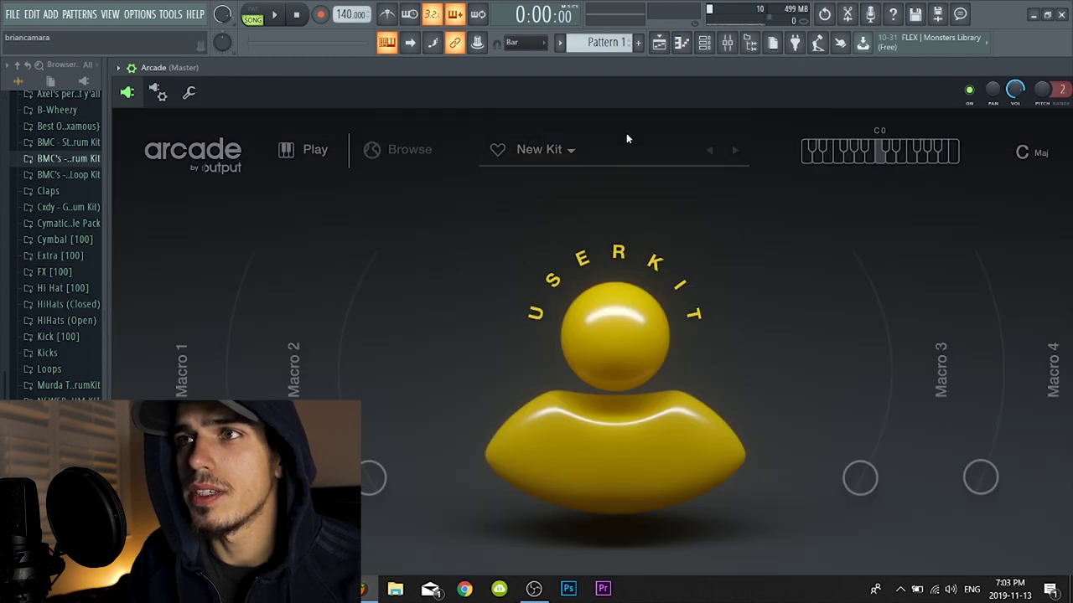
{"action": "left_click", "coordinate": [572, 146]}
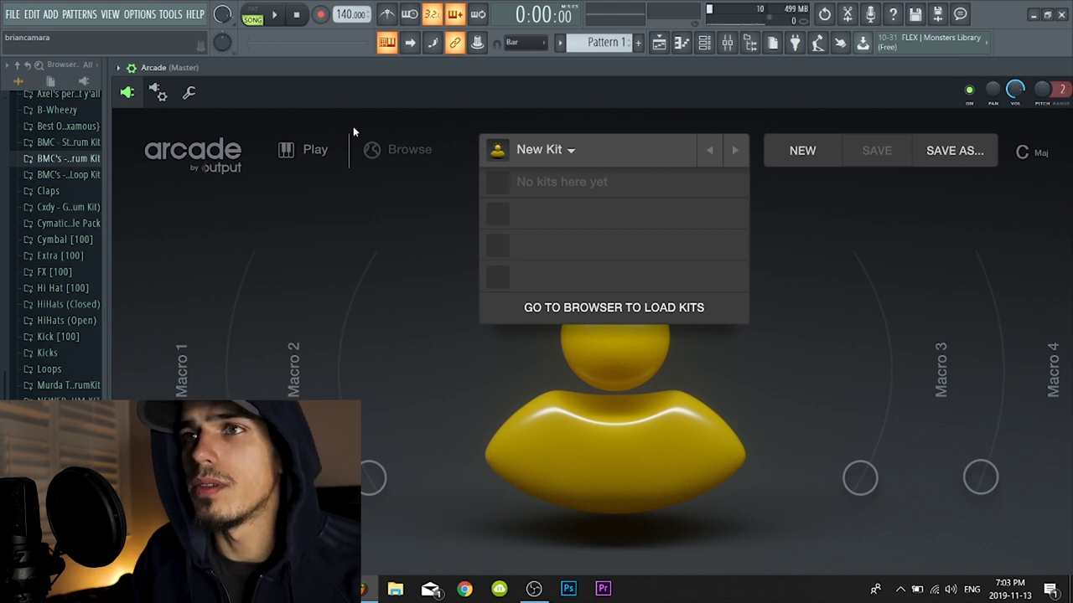
Browse the loop library filtered by electronic, and look at the kit library alongside it
{"action": "left_click", "coordinate": [409, 149]}
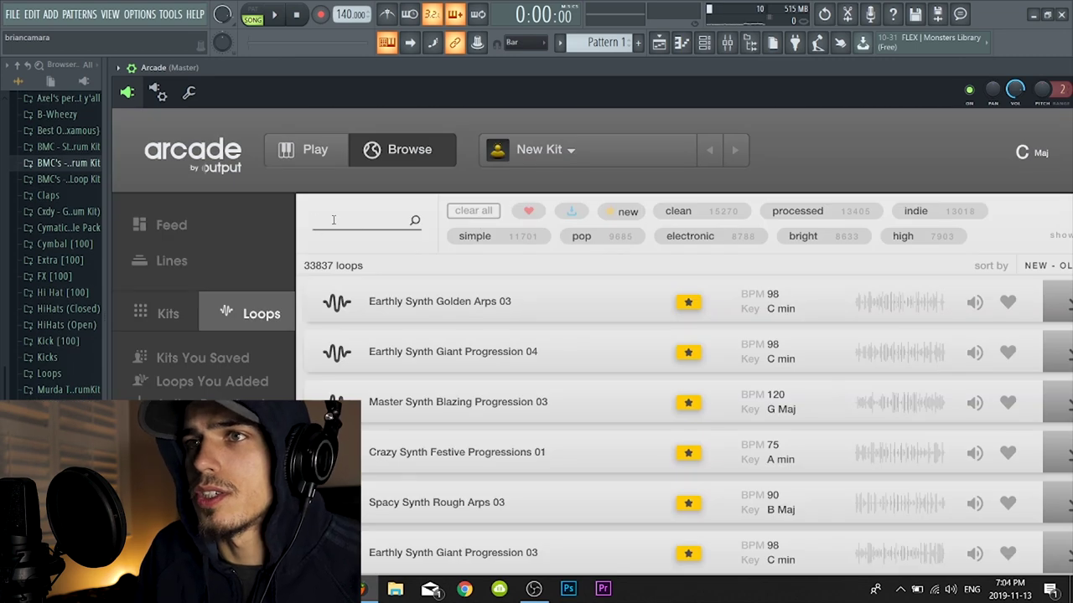
{"action": "left_click", "coordinate": [689, 237]}
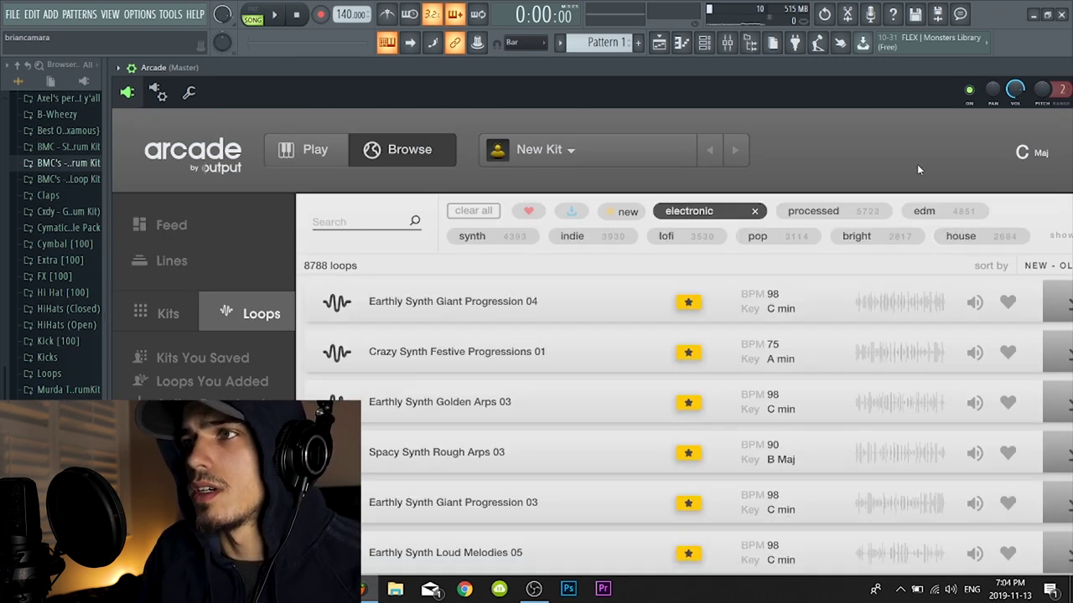
{"action": "left_click", "coordinate": [167, 314]}
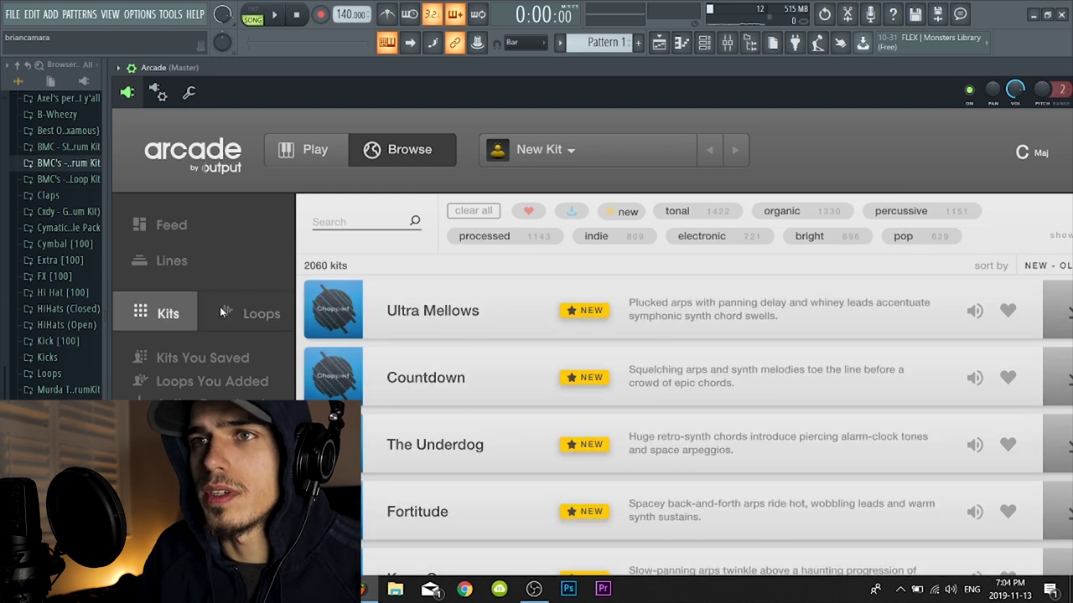
{"action": "left_click", "coordinate": [268, 313]}
{"action": "left_click", "coordinate": [168, 311]}
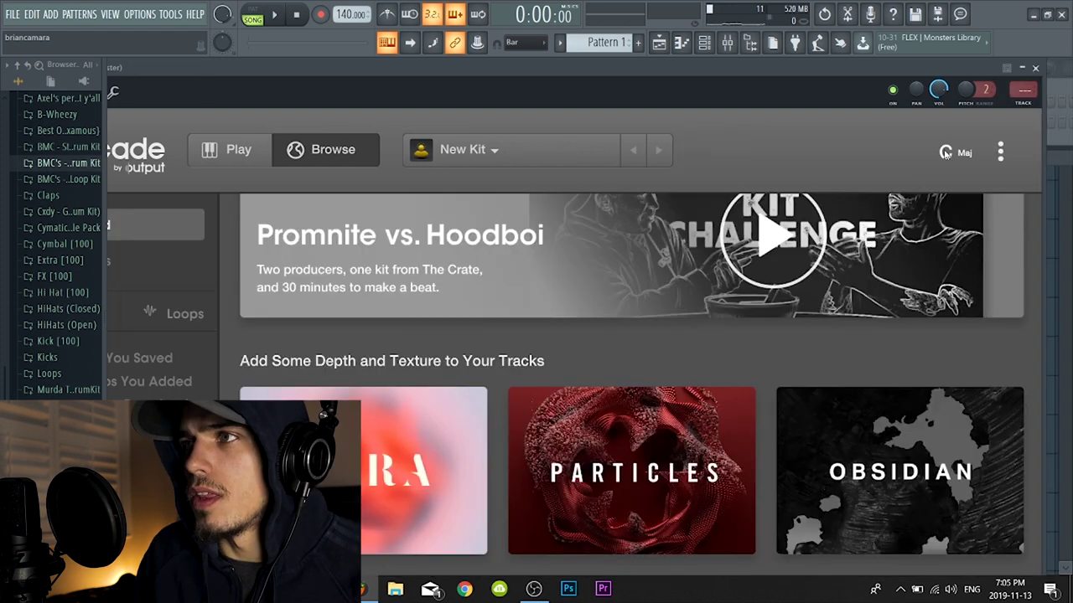
Show the session key options, switching the scale to min and back to Maj
{"action": "left_click", "coordinate": [956, 152]}
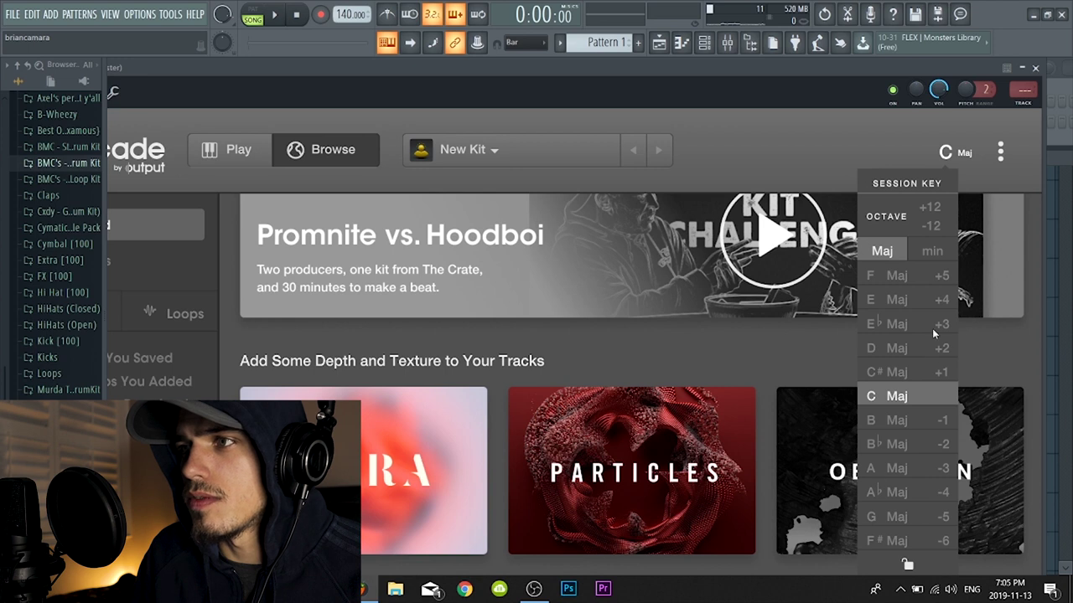
{"action": "left_click", "coordinate": [932, 252]}
{"action": "left_click", "coordinate": [881, 251]}
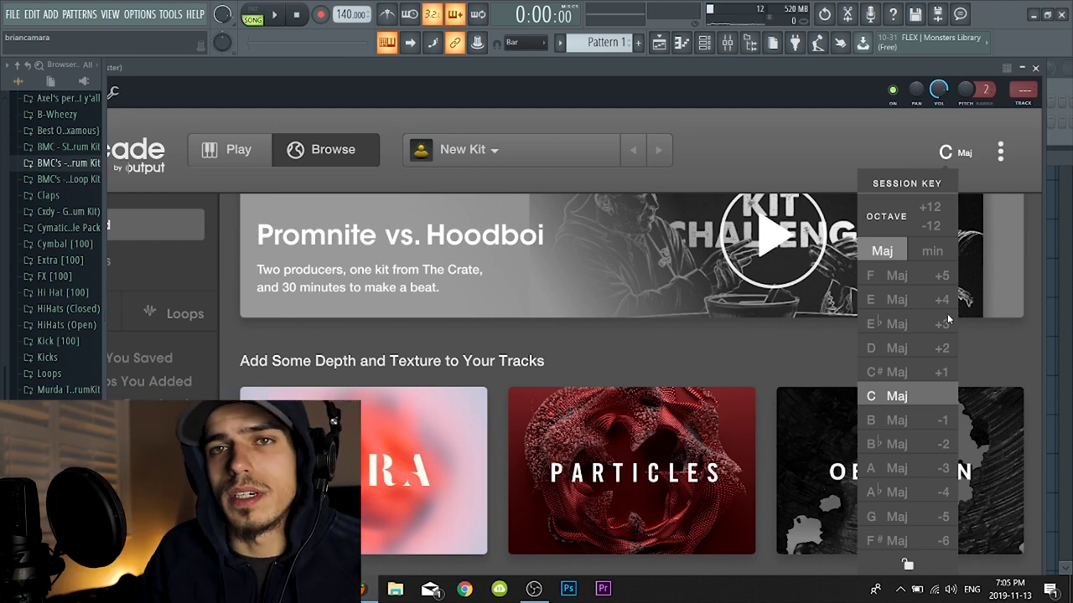
{"action": "left_click", "coordinate": [847, 148]}
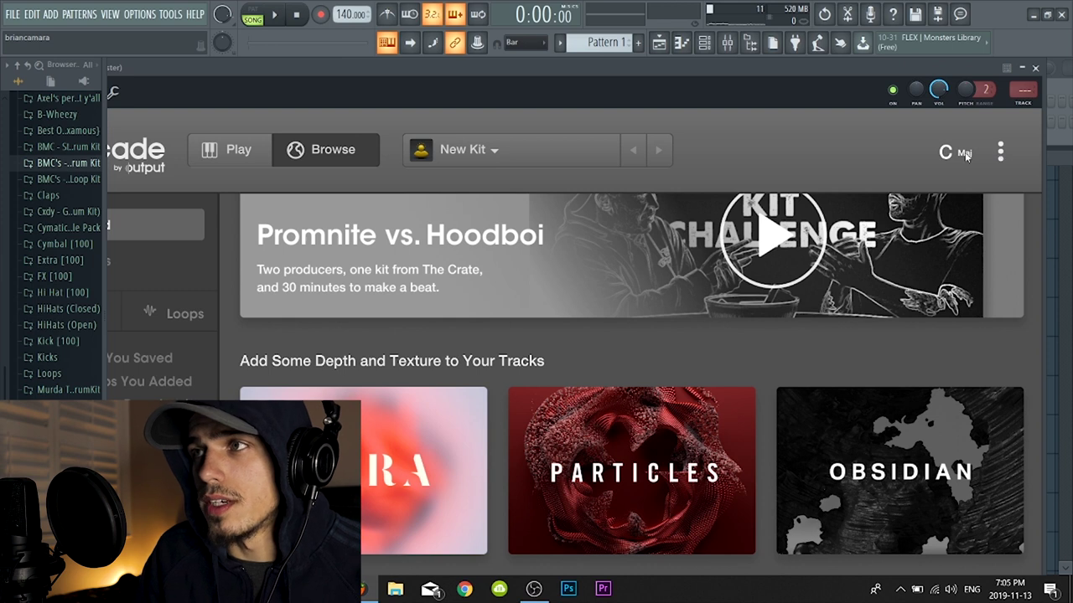
Shift the Arcade window slightly and set the playback speed to /2 in its settings
{"action": "left_click_drag", "start_coordinate": [872, 70], "coordinate": [882, 71]}
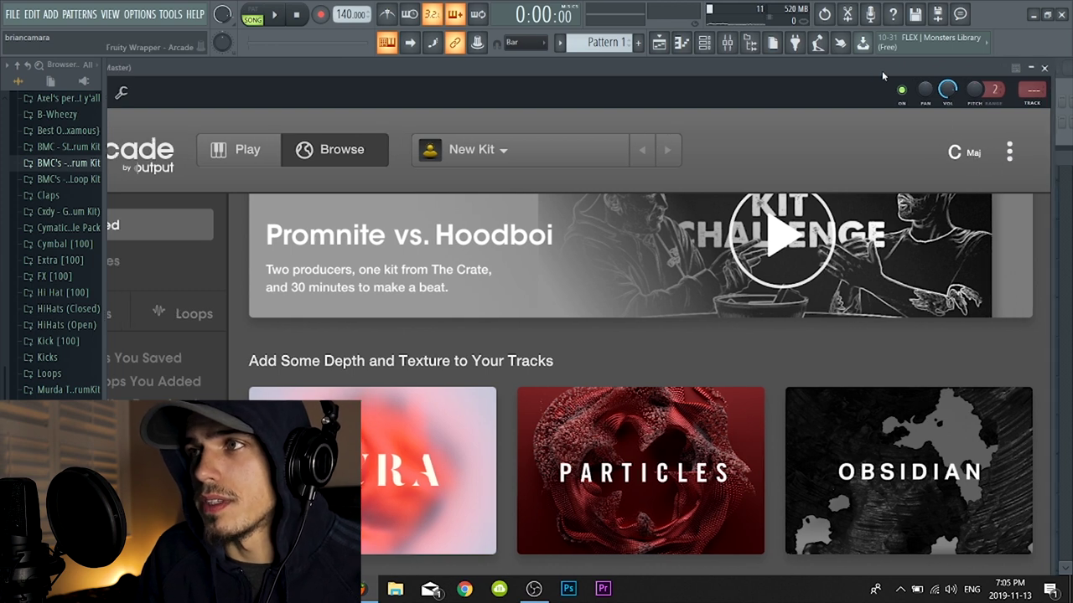
{"action": "left_click", "coordinate": [1009, 152]}
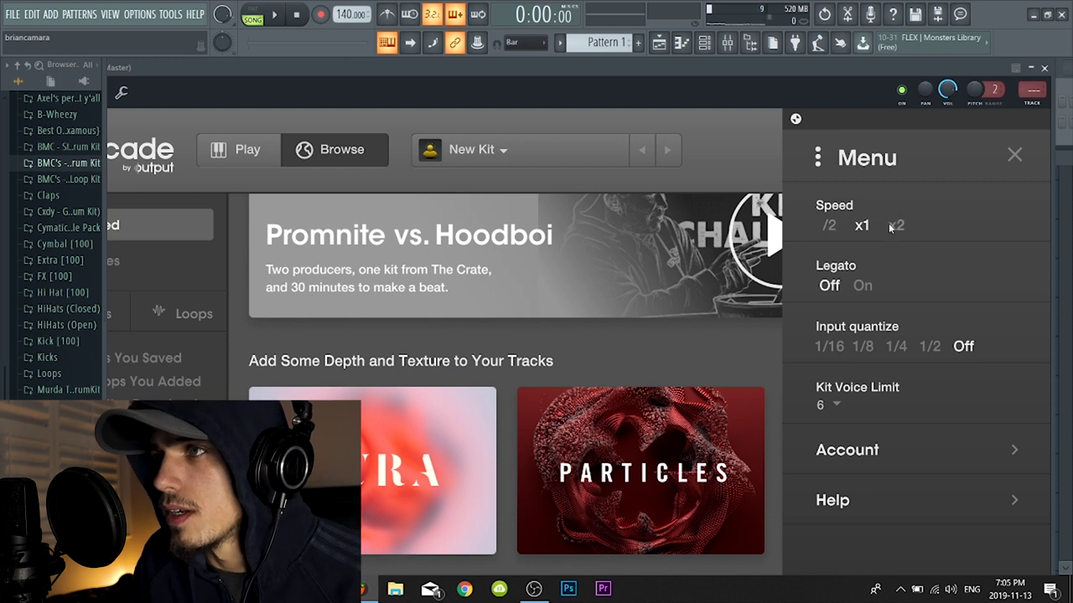
{"action": "left_click", "coordinate": [830, 225]}
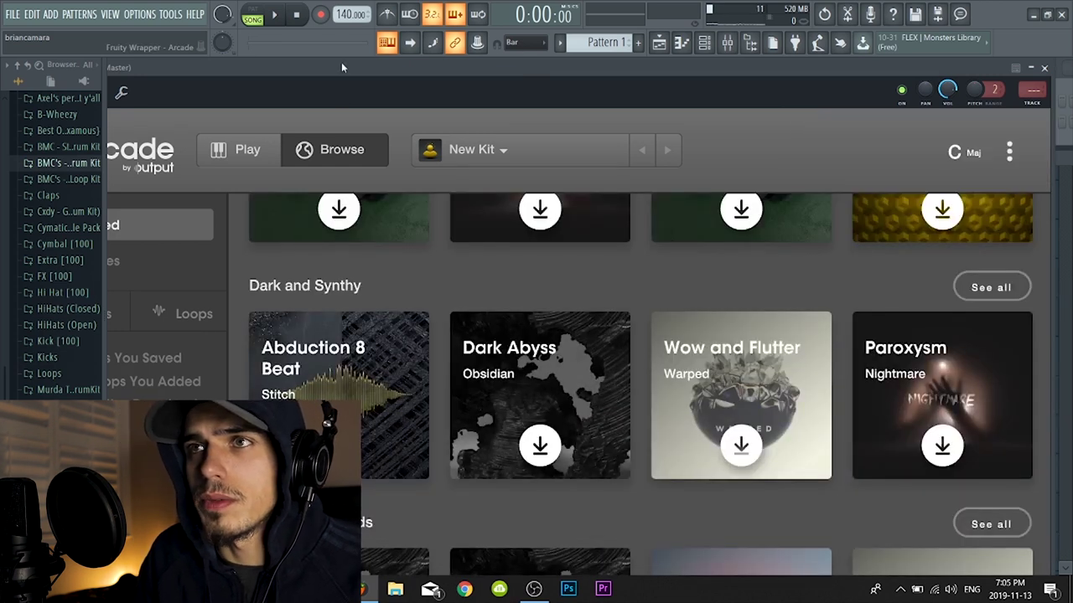
Reposition the Arcade window and look through the full list of Lines
{"action": "left_click_drag", "start_coordinate": [341, 64], "coordinate": [409, 63]}
{"action": "left_click", "coordinate": [213, 259]}
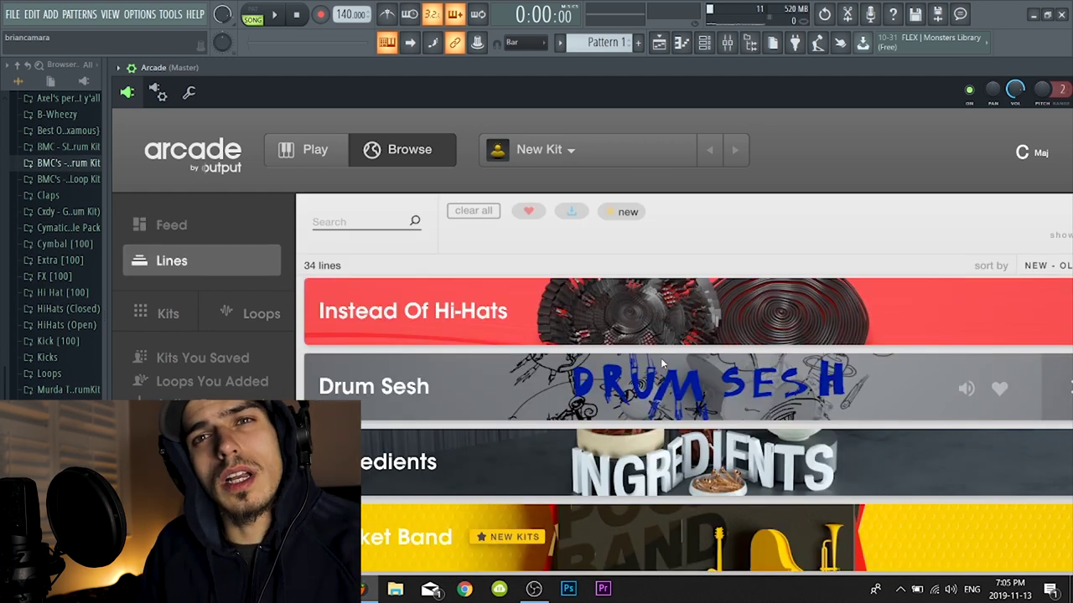
{"action": "scroll", "coordinate": [663, 360], "scroll_direction": "down", "scroll_amount": 5}
{"action": "scroll", "coordinate": [641, 467], "scroll_direction": "up", "scroll_amount": 5}
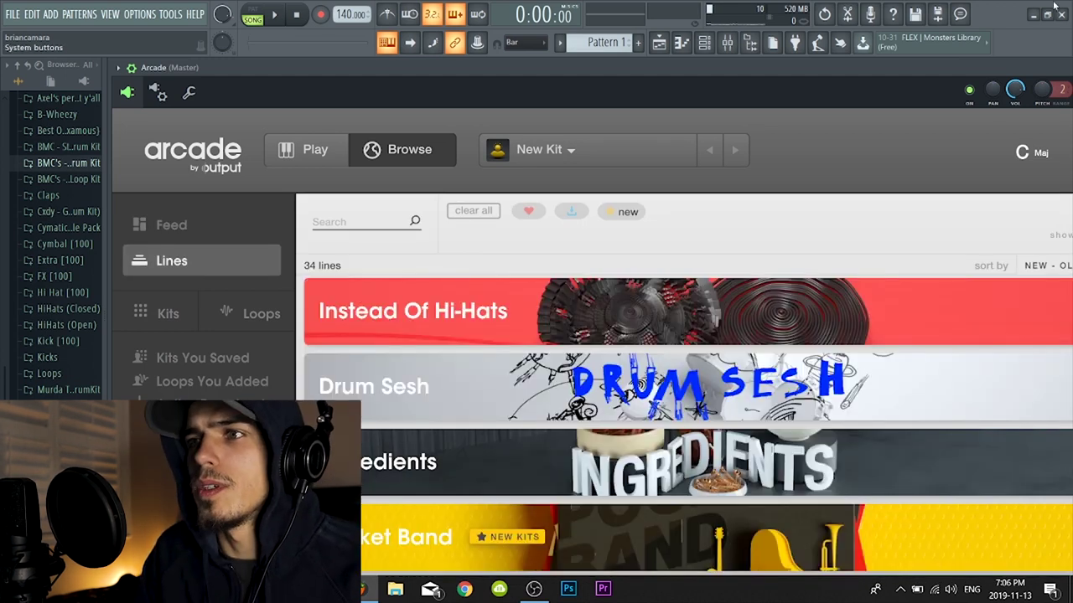
{"action": "scroll", "coordinate": [686, 417], "scroll_direction": "down", "scroll_amount": 5}
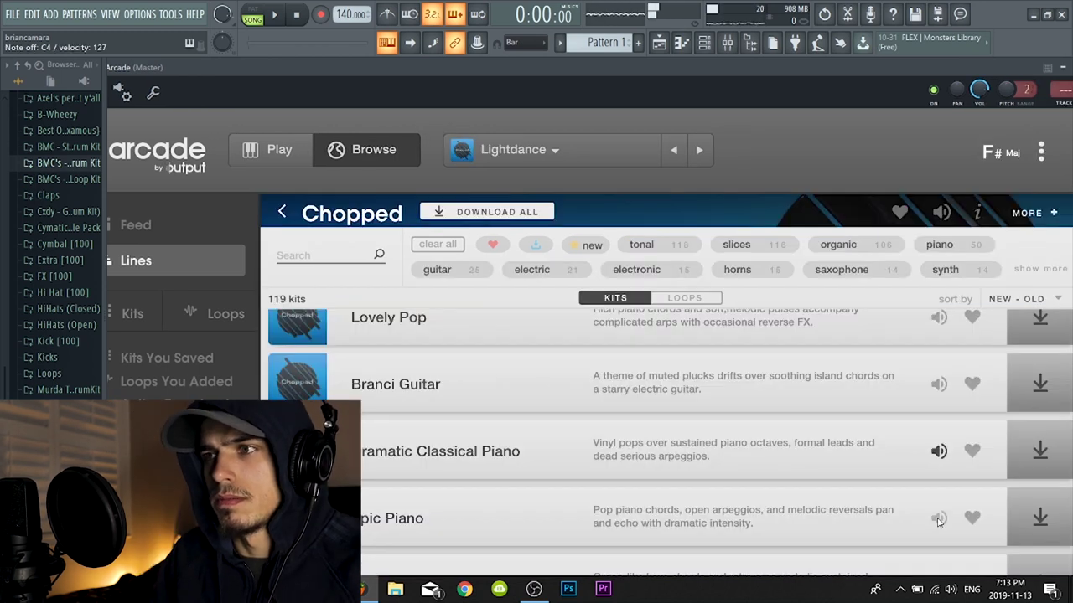
Open the Chopped line and download the Epic Piano kit
{"action": "left_click", "coordinate": [938, 521]}
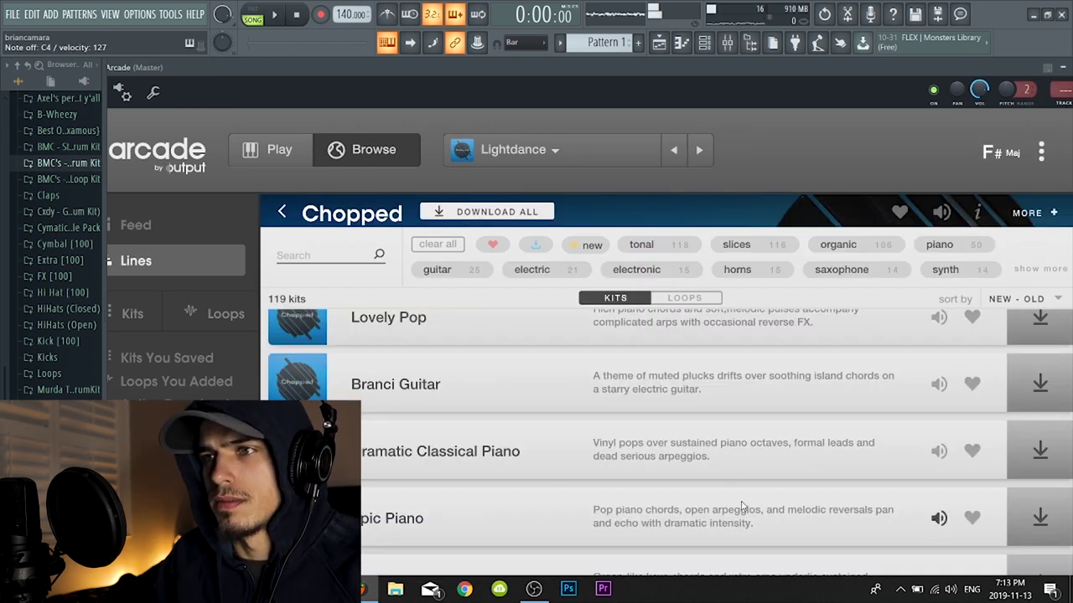
{"action": "scroll", "coordinate": [691, 517], "scroll_direction": "down", "scroll_amount": 3}
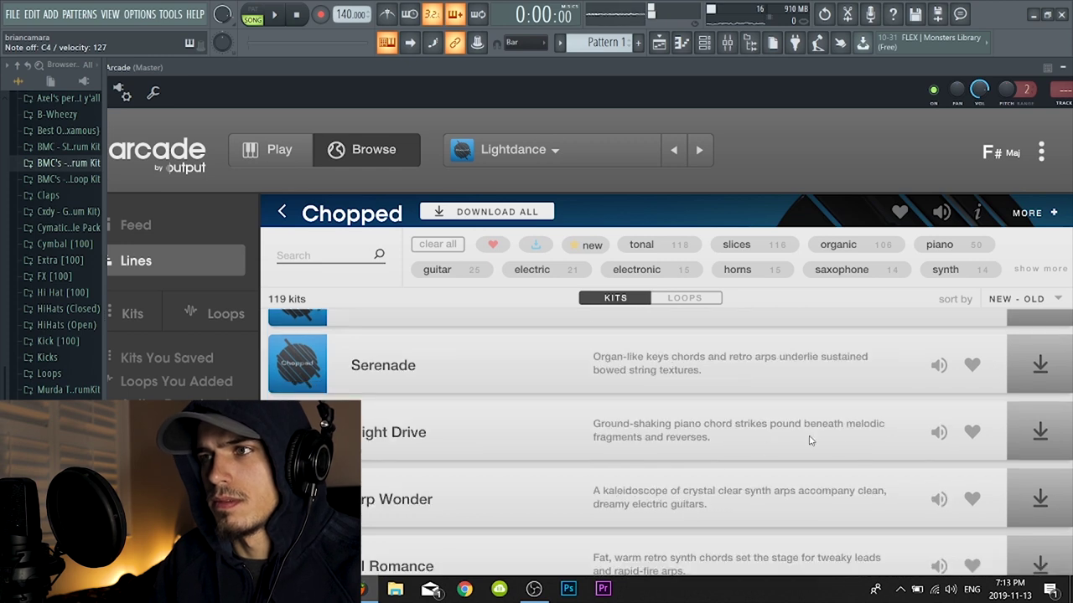
{"action": "scroll", "coordinate": [855, 435], "scroll_direction": "up", "scroll_amount": 3}
{"action": "left_click", "coordinate": [1039, 517]}
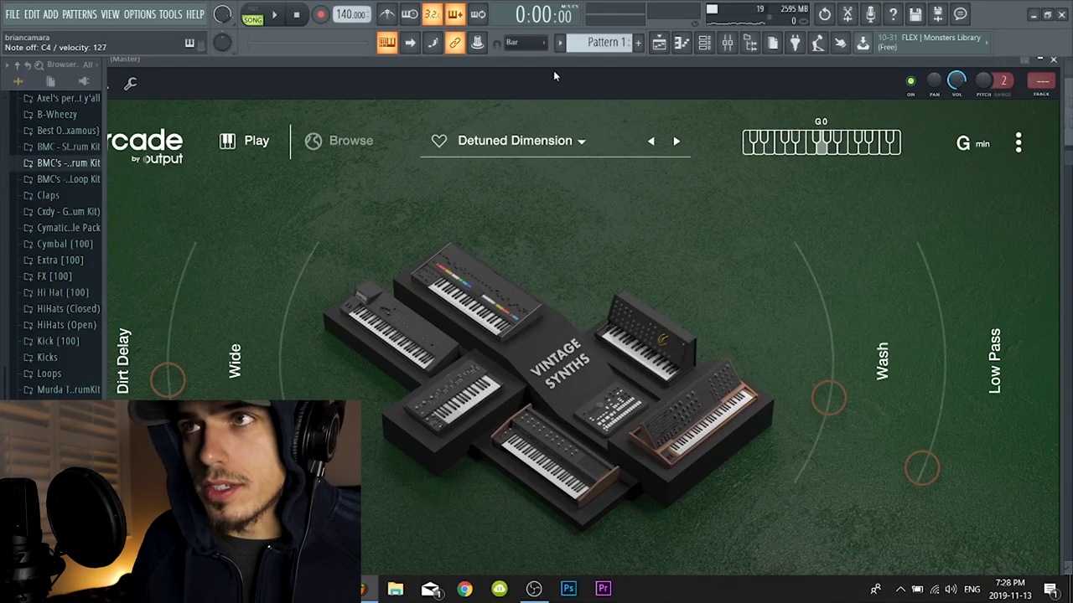
Draw a two-bar C4 note for Arcade in the piano roll from bar 1 and play it back
{"action": "left_click_drag", "start_coordinate": [554, 65], "coordinate": [614, 59]}
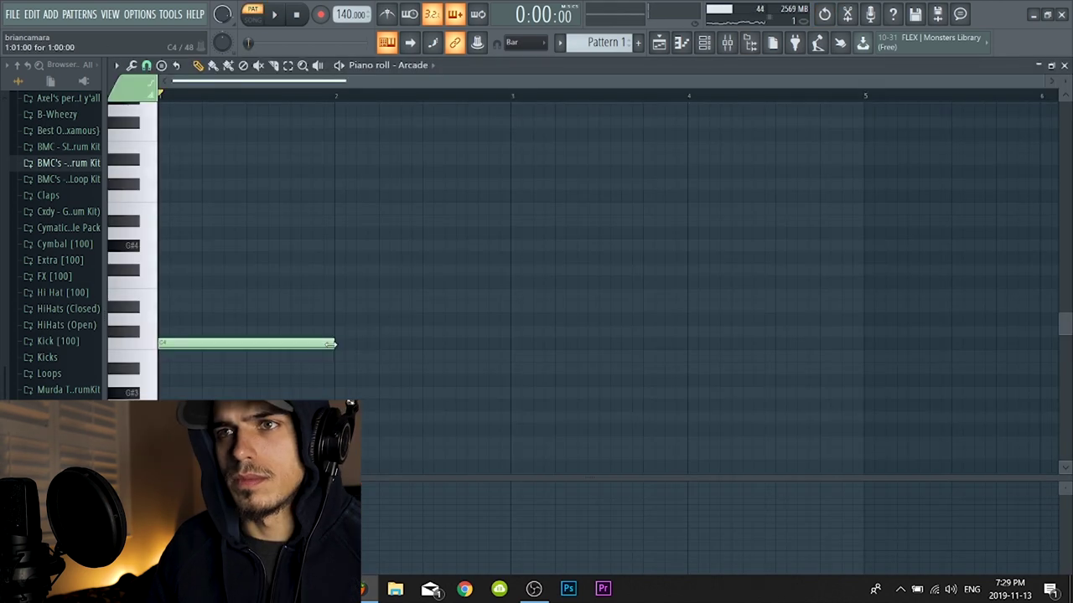
{"action": "left_click_drag", "start_coordinate": [330, 344], "coordinate": [508, 373]}
{"action": "key", "text": "space"}
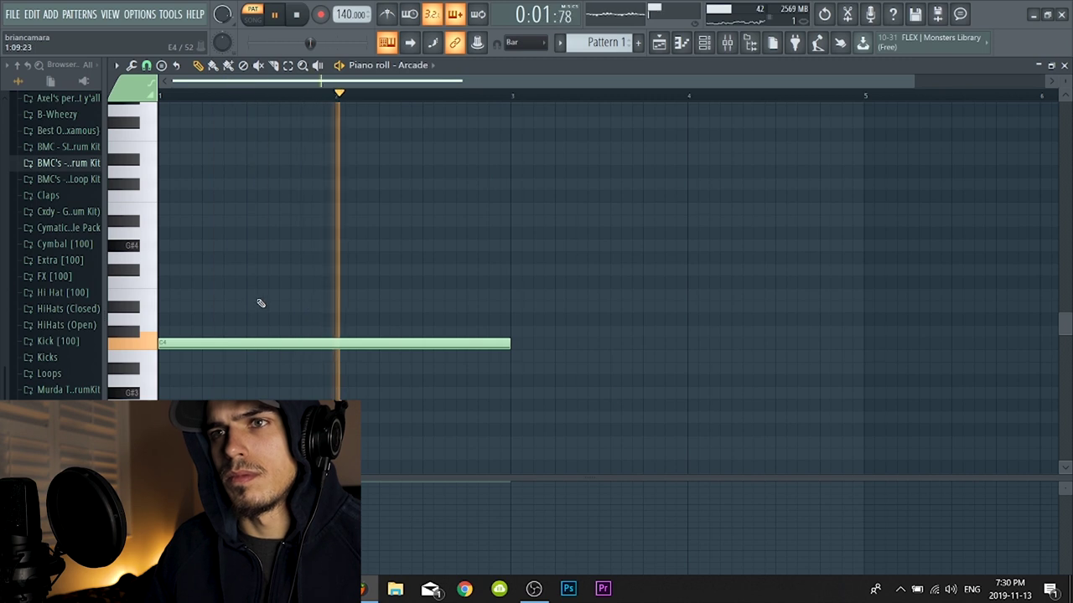
{"action": "key", "text": "space"}
Add two-bar B4 and E5 notes above the C4 note at bar 1 and play the pattern
{"action": "mouse_move", "coordinate": [180, 306]}
{"action": "left_mouse_down"}
{"action": "mouse_move", "coordinate": [146, 307]}
{"action": "mouse_move", "coordinate": [144, 323]}
{"action": "mouse_move", "coordinate": [131, 228]}
{"action": "mouse_move", "coordinate": [132, 251]}
{"action": "left_mouse_up"}
{"action": "right_click", "coordinate": [186, 258]}
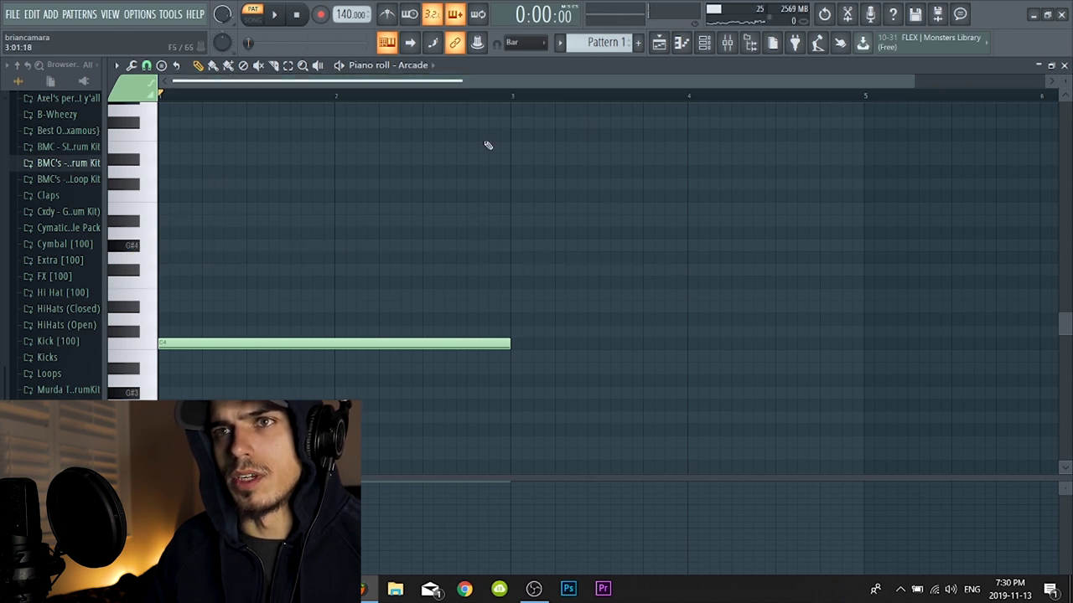
{"action": "left_click", "coordinate": [174, 209]}
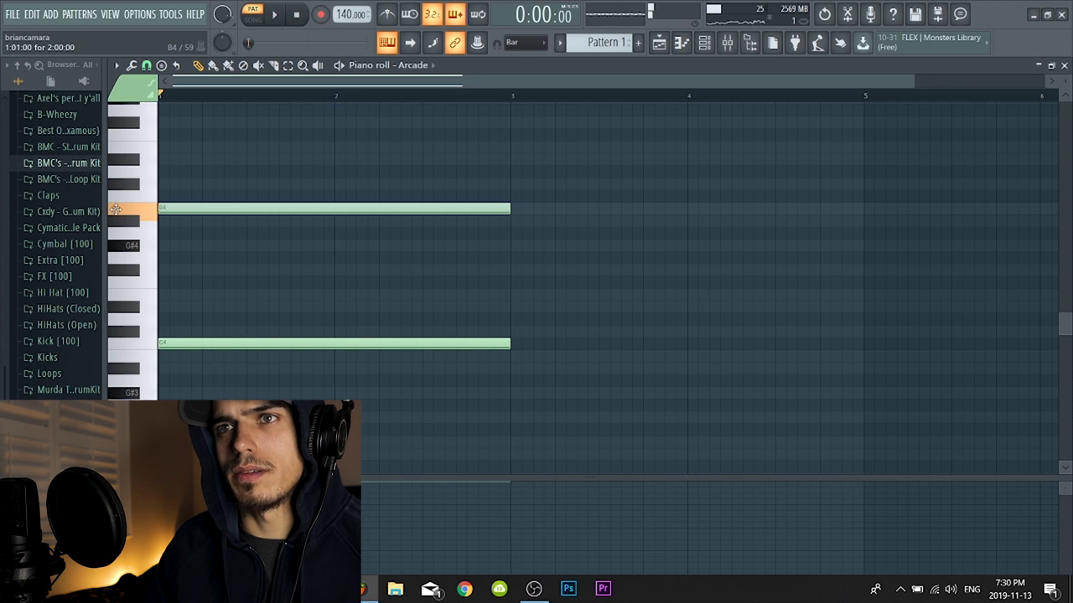
{"action": "key", "text": "space"}
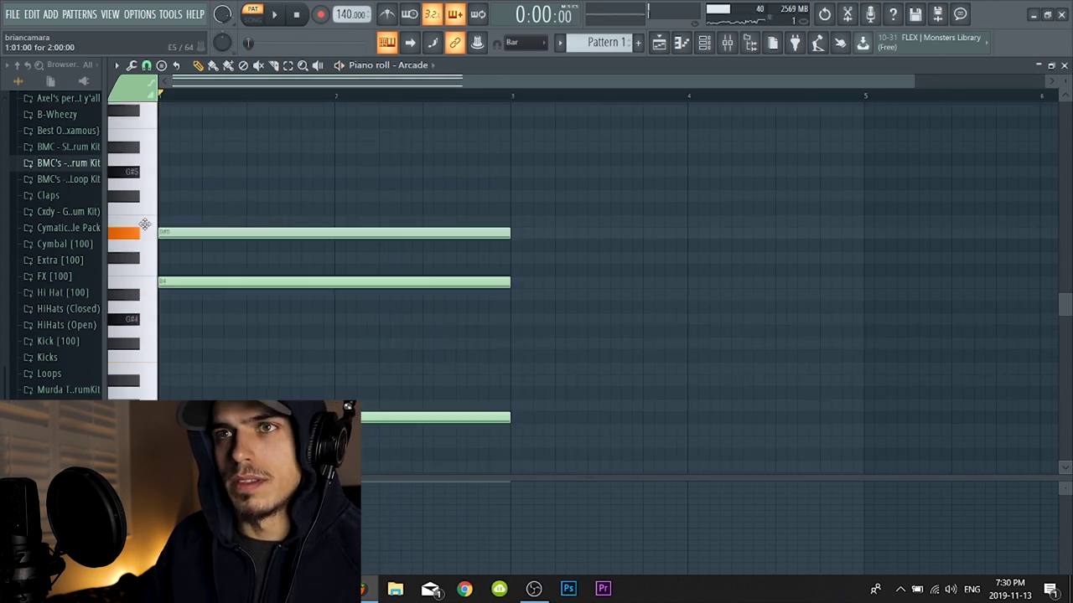
{"action": "left_click_drag", "start_coordinate": [144, 225], "coordinate": [144, 220]}
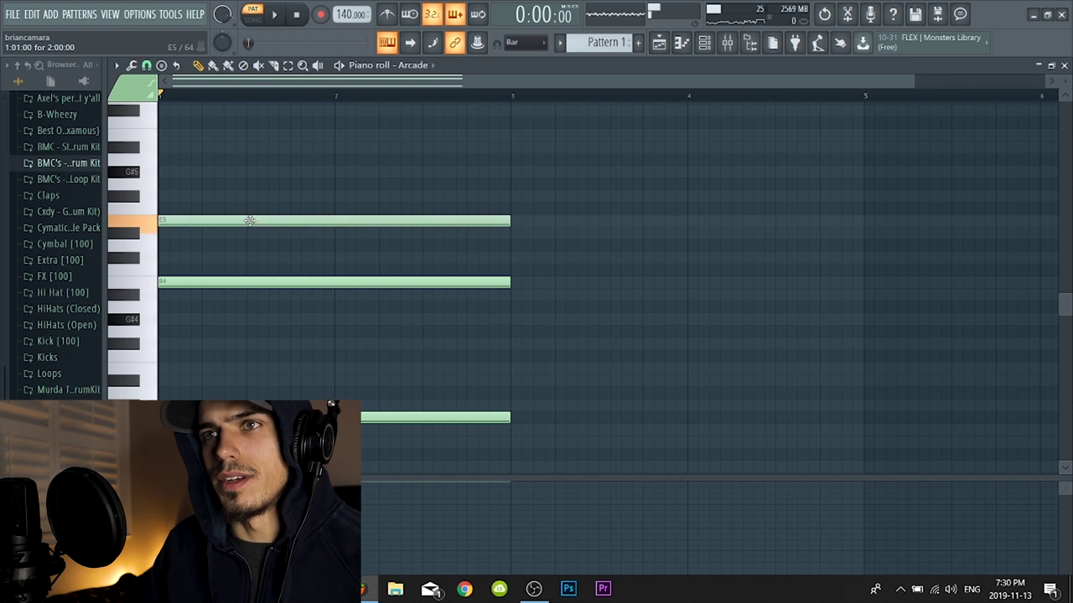
{"action": "key", "text": "space"}
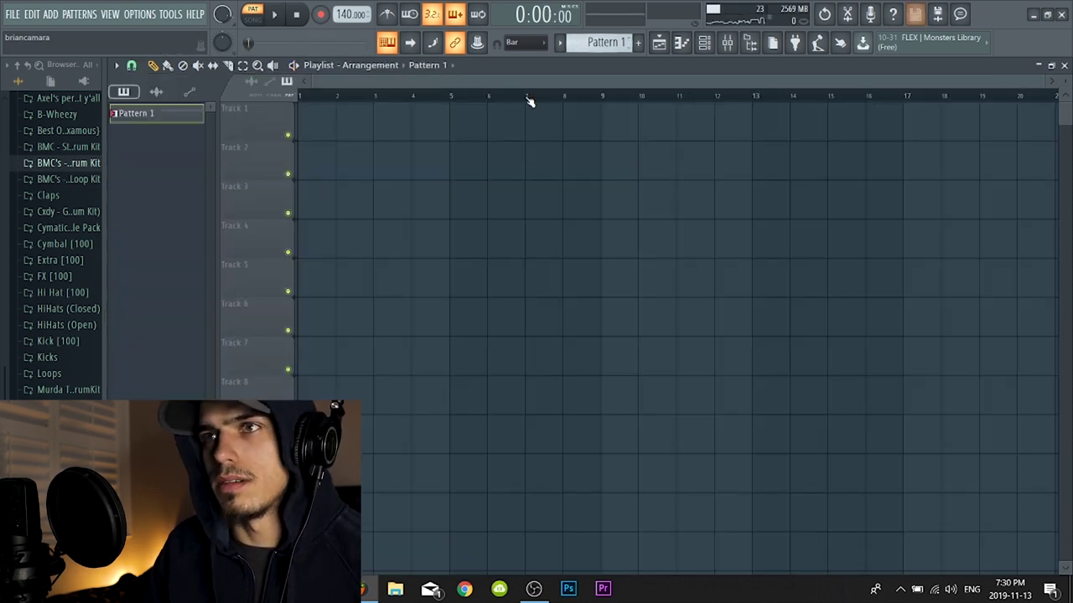
Place Pattern 1 clips on Track 1 at bars 1 and 4, and make the second clip unique
{"action": "left_click_drag", "start_coordinate": [481, 161], "coordinate": [184, 87]}
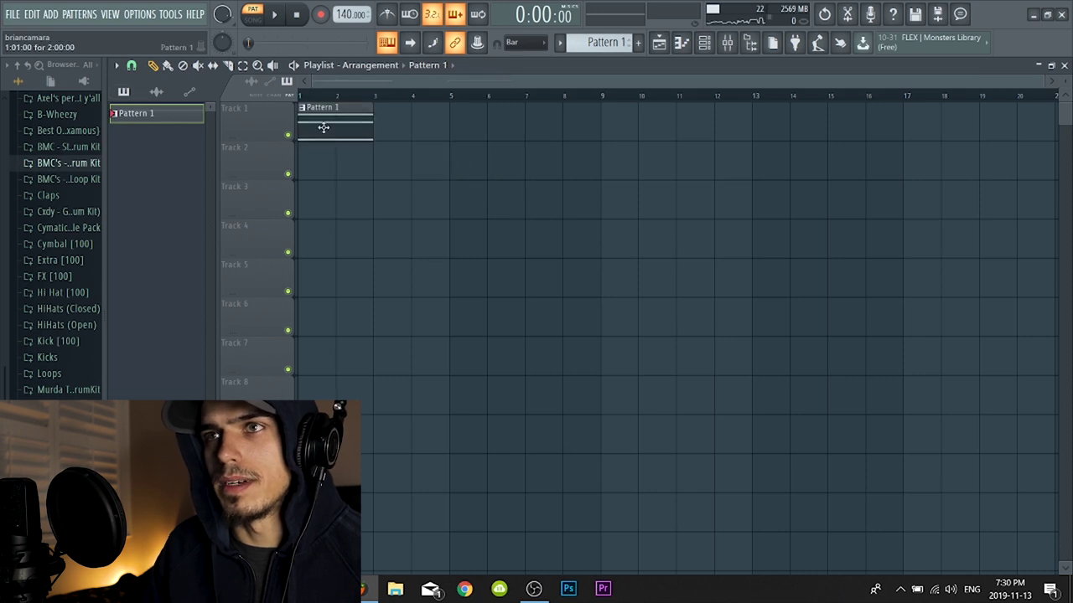
{"action": "left_click", "coordinate": [302, 107]}
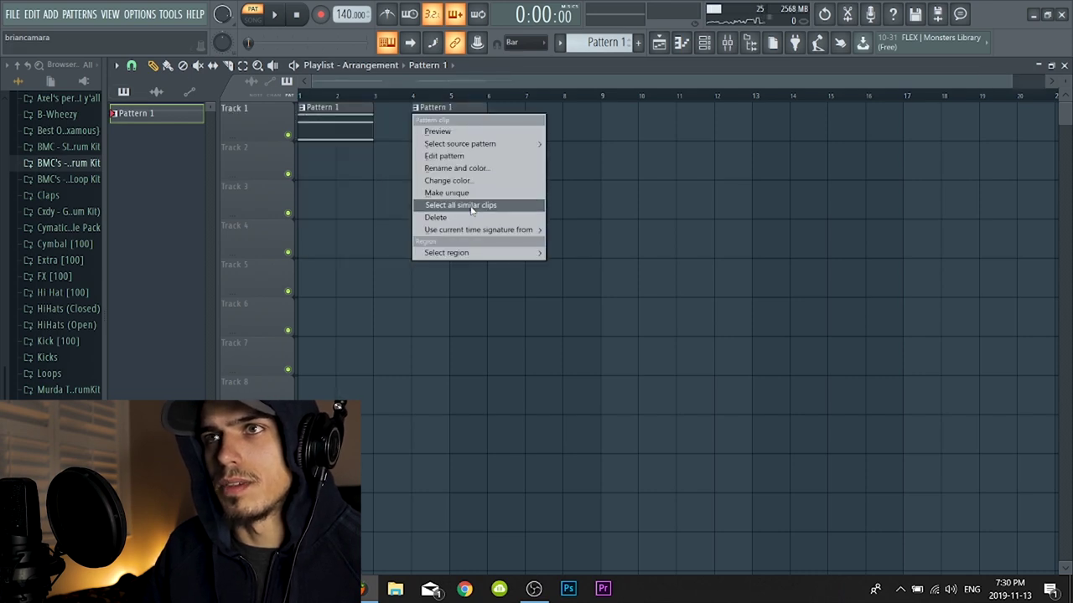
{"action": "left_click", "coordinate": [469, 192]}
Place a copy of Pattern 2 on Track 2 at bar 8 and make that clip unique
{"action": "left_click", "coordinate": [574, 162]}
{"action": "left_click", "coordinate": [566, 147]}
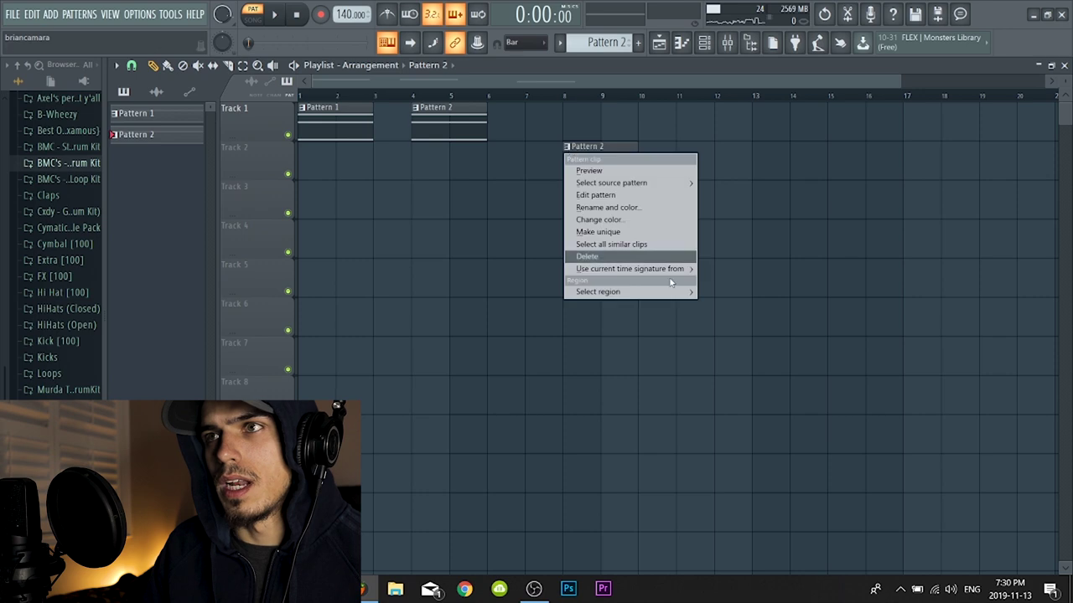
{"action": "left_click", "coordinate": [638, 241]}
{"action": "left_click", "coordinate": [567, 147]}
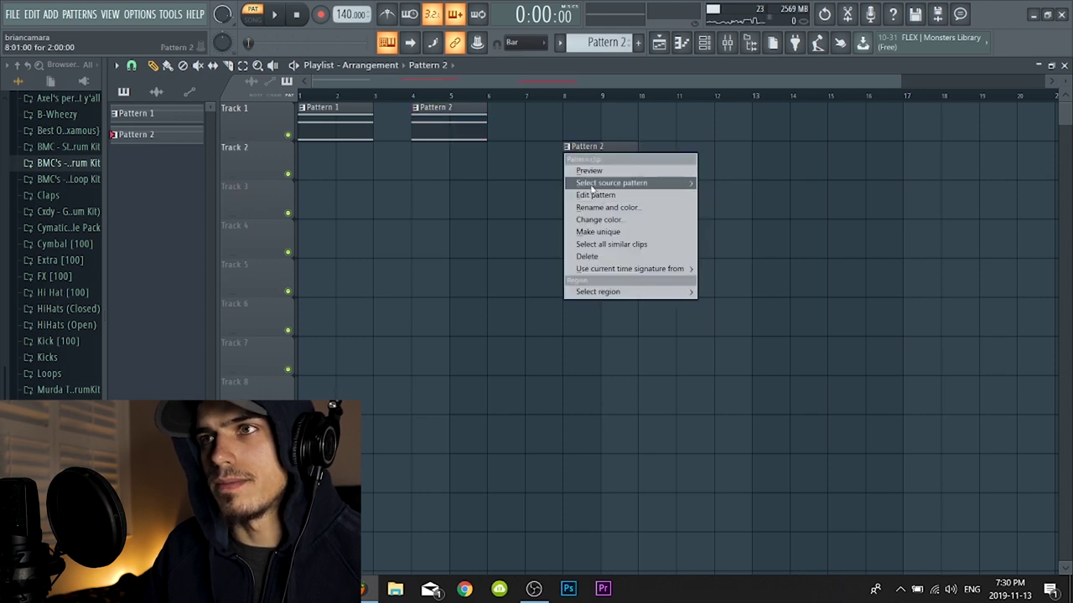
{"action": "left_click", "coordinate": [586, 227]}
Delete the C4 and B4 notes from the new unique pattern on Track 2, keeping its E5 note
{"action": "double_click", "coordinate": [577, 156]}
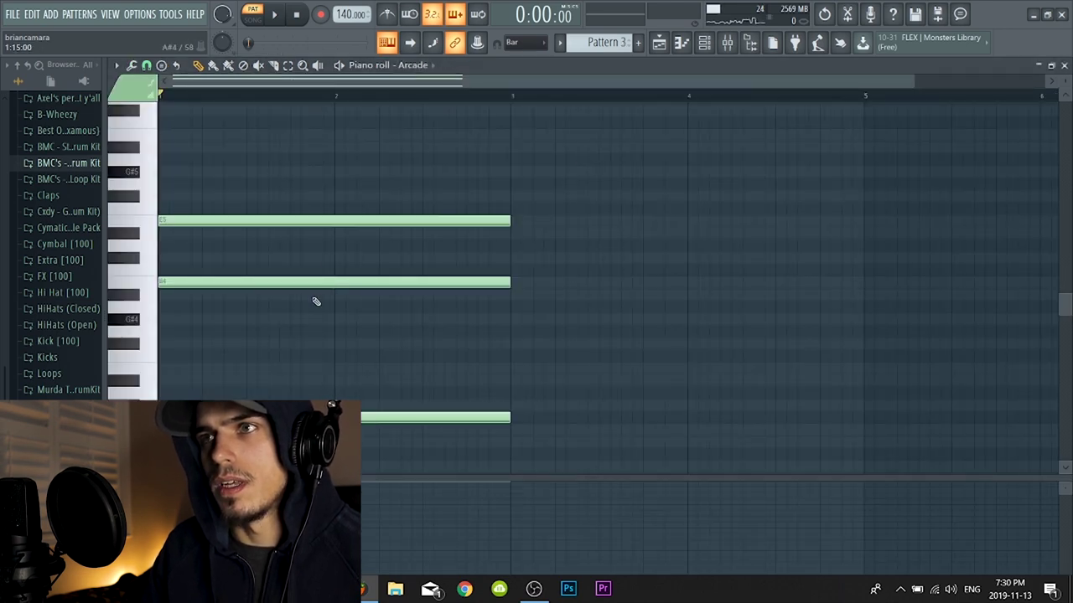
{"action": "right_click", "coordinate": [306, 419]}
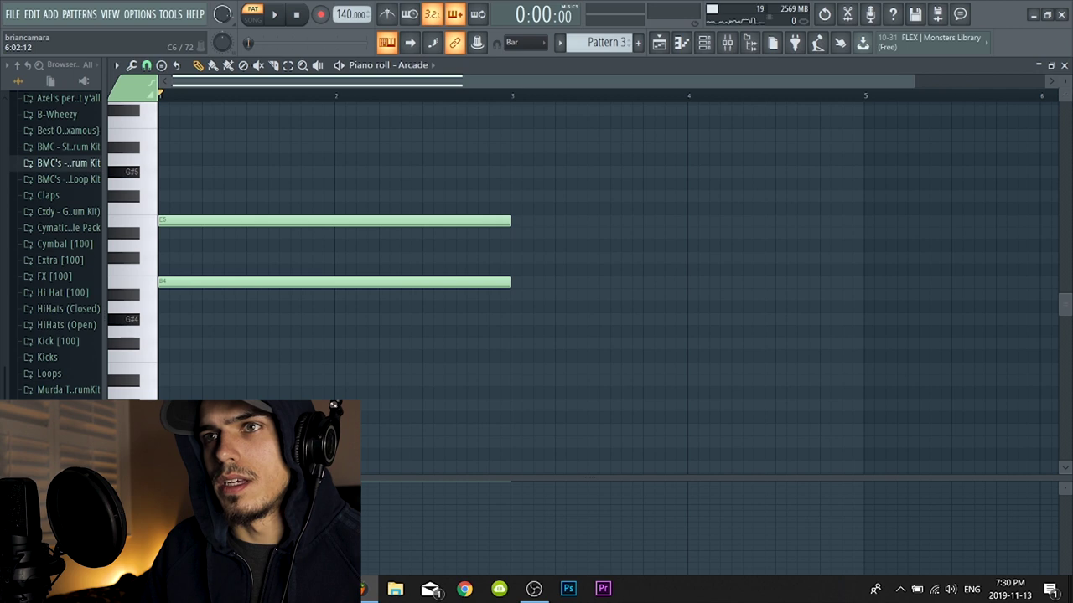
{"action": "right_click", "coordinate": [494, 278]}
{"action": "left_click", "coordinate": [1064, 66]}
{"action": "right_click", "coordinate": [537, 243]}
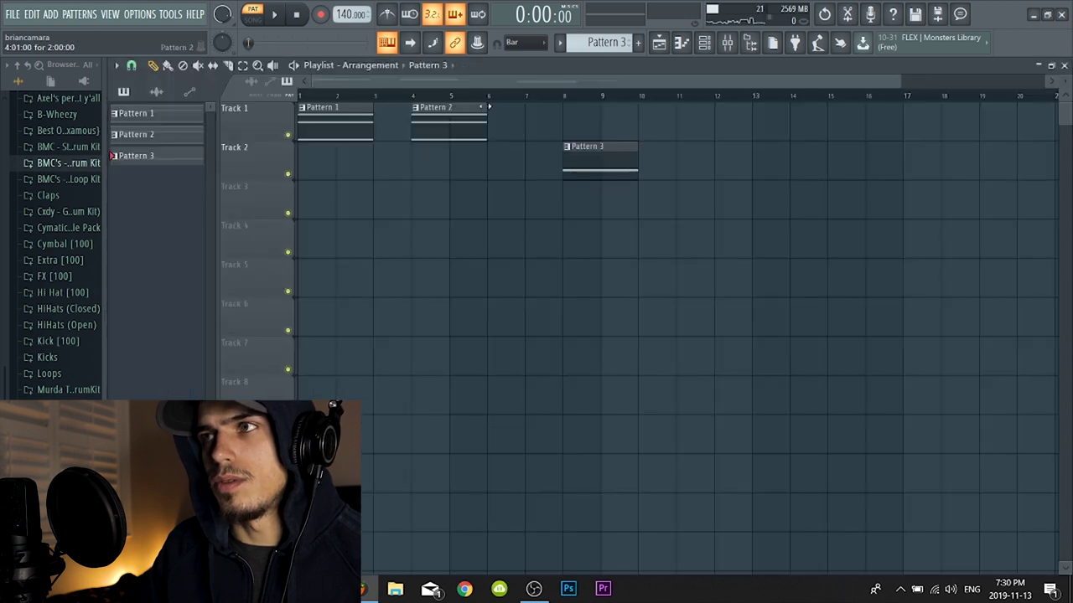
Compare the notes of Pattern 2 and Pattern 3 in the piano roll
{"action": "double_click", "coordinate": [456, 130]}
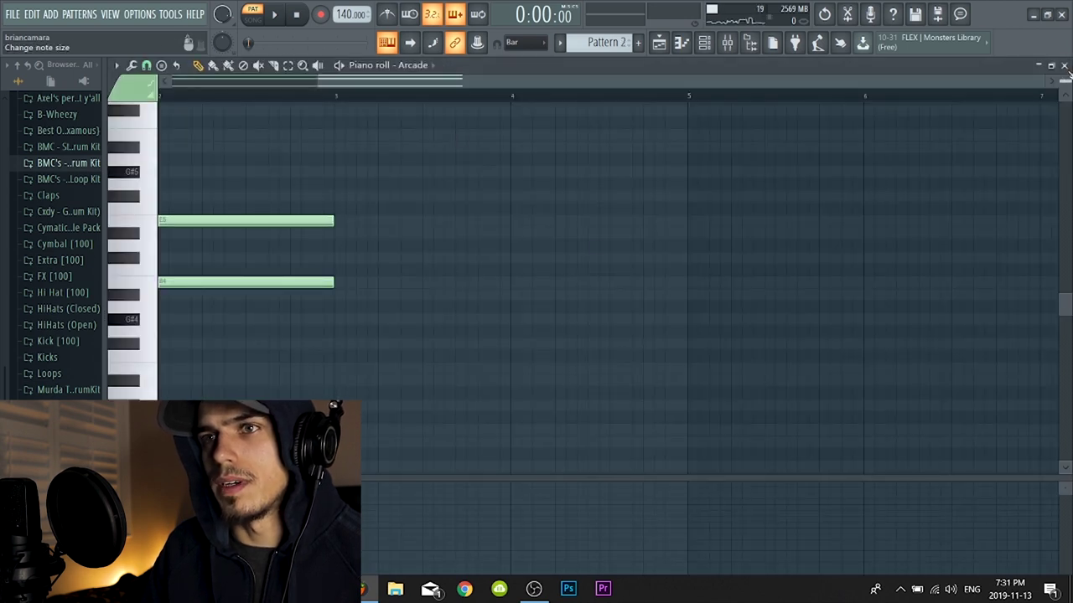
{"action": "left_click", "coordinate": [1064, 65]}
{"action": "double_click", "coordinate": [622, 178]}
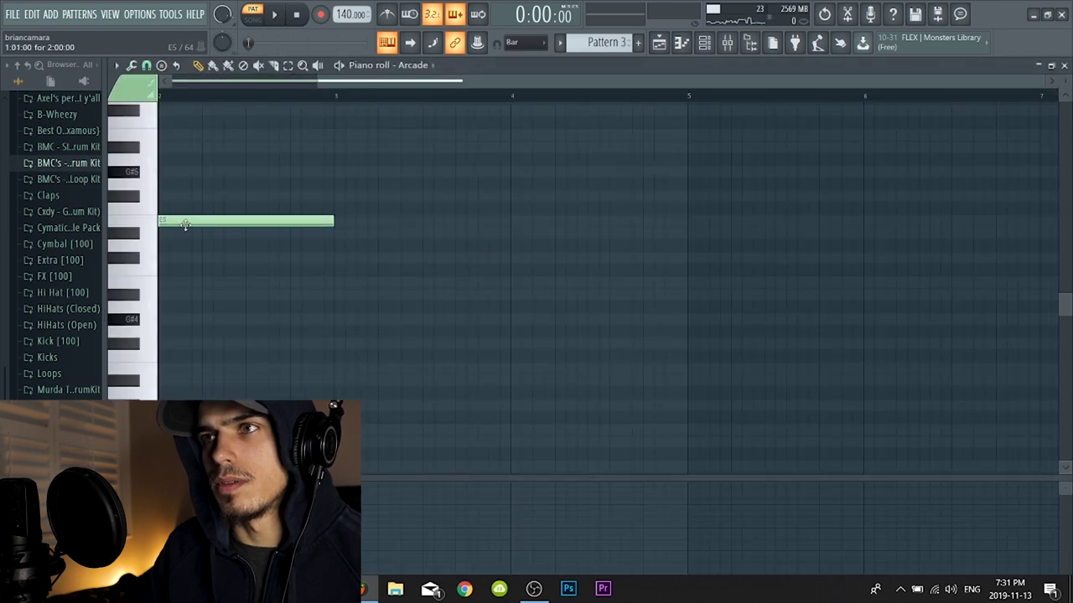
{"action": "left_click", "coordinate": [1064, 65]}
{"action": "left_click", "coordinate": [455, 227]}
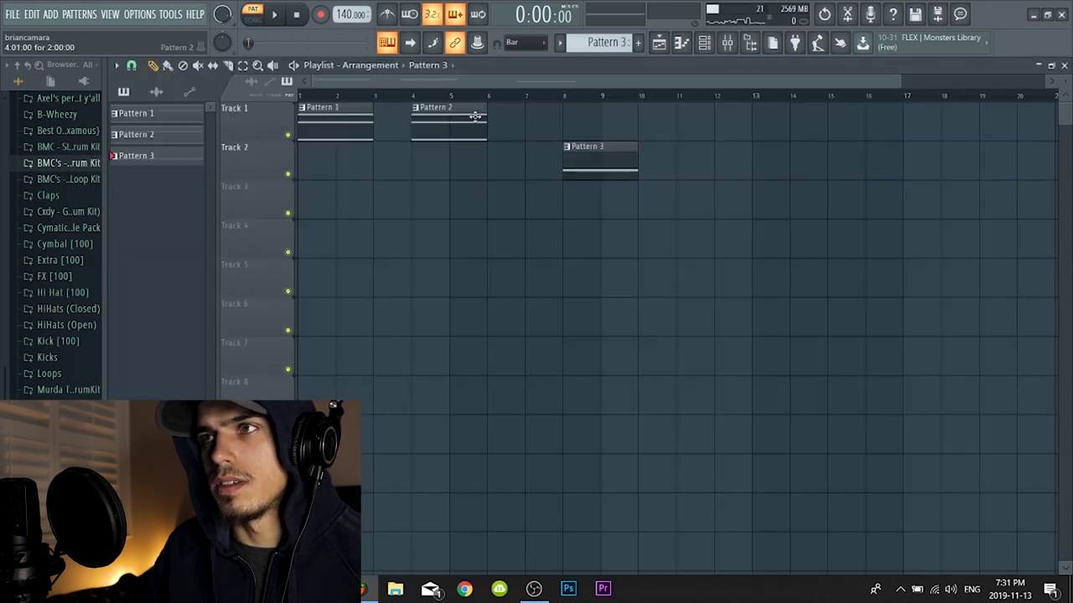
Delete the E5 and B4 notes from Pattern 2, keeping its C4 note
{"action": "left_click", "coordinate": [475, 112]}
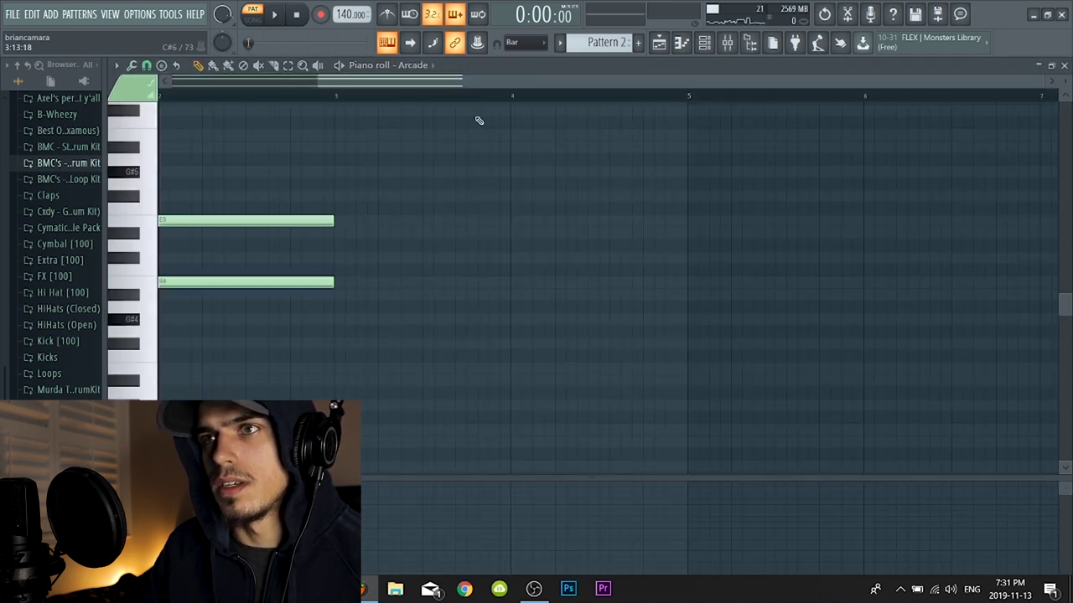
{"action": "right_click", "coordinate": [241, 219]}
{"action": "right_click", "coordinate": [242, 281]}
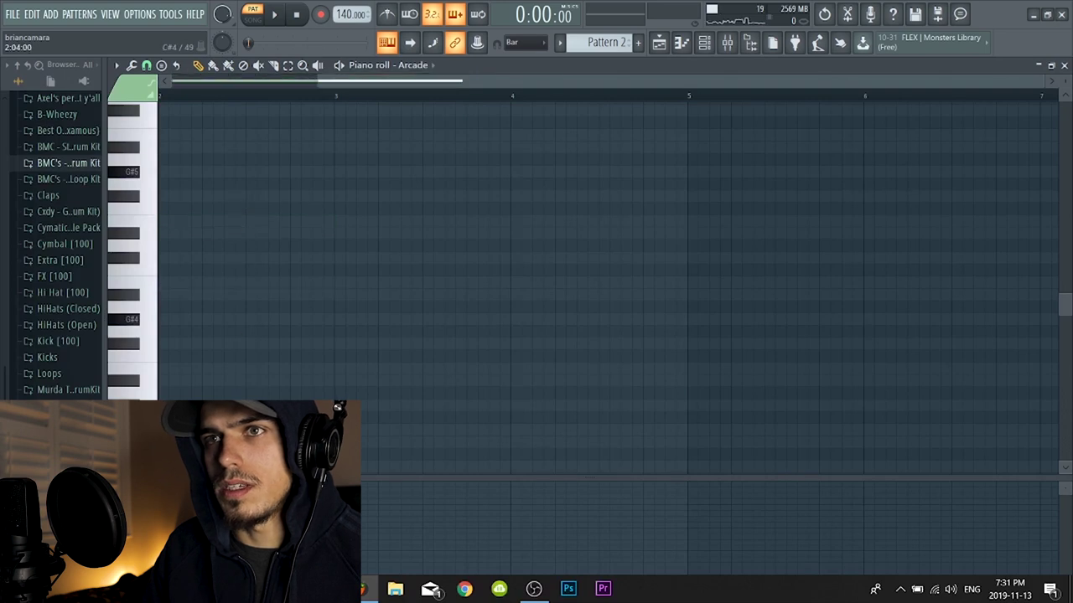
{"action": "left_click", "coordinate": [1064, 65]}
{"action": "left_click", "coordinate": [426, 215]}
Delete the E5 note from Pattern 1 and strip the pattern down to one sustained note
{"action": "left_click", "coordinate": [352, 130]}
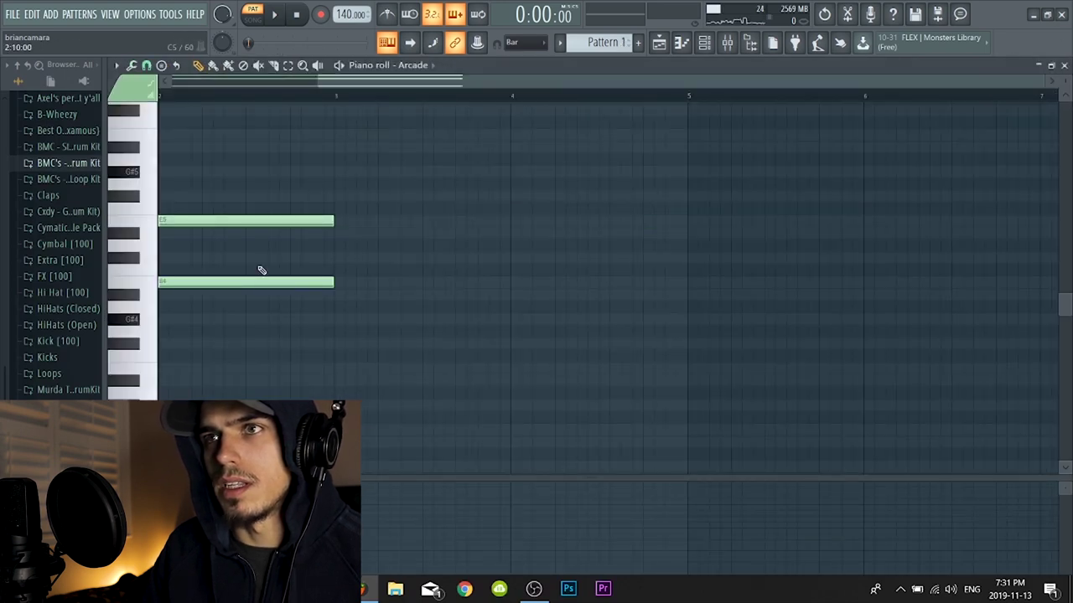
{"action": "right_click", "coordinate": [264, 220]}
{"action": "left_click", "coordinate": [1064, 65]}
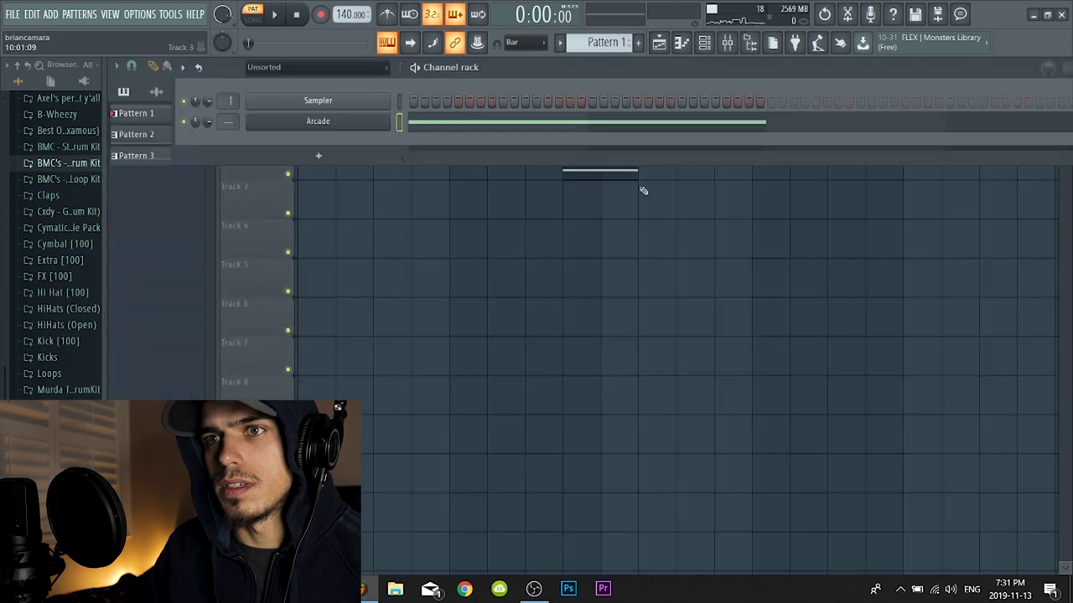
{"action": "left_click", "coordinate": [641, 188]}
Play the arrangement in song mode while moving Pattern 2 to bar 3 and Pattern 3 to bar 6 on Track 1
{"action": "key", "text": "l"}
{"action": "key", "text": "space"}
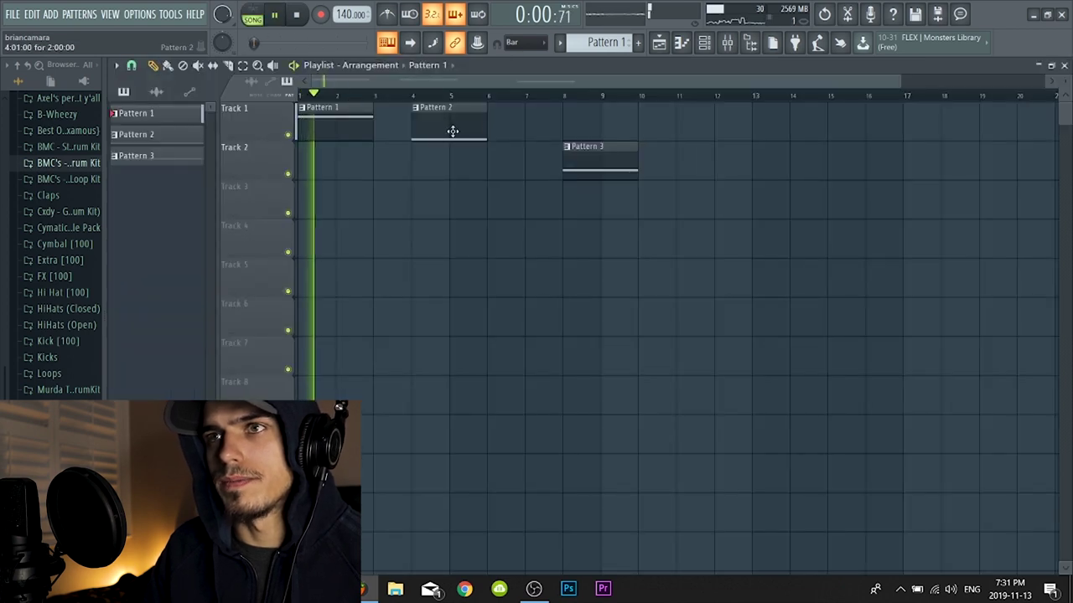
{"action": "left_click_drag", "start_coordinate": [453, 129], "coordinate": [412, 126]}
{"action": "left_click_drag", "start_coordinate": [581, 158], "coordinate": [519, 125]}
{"action": "key", "text": "space"}
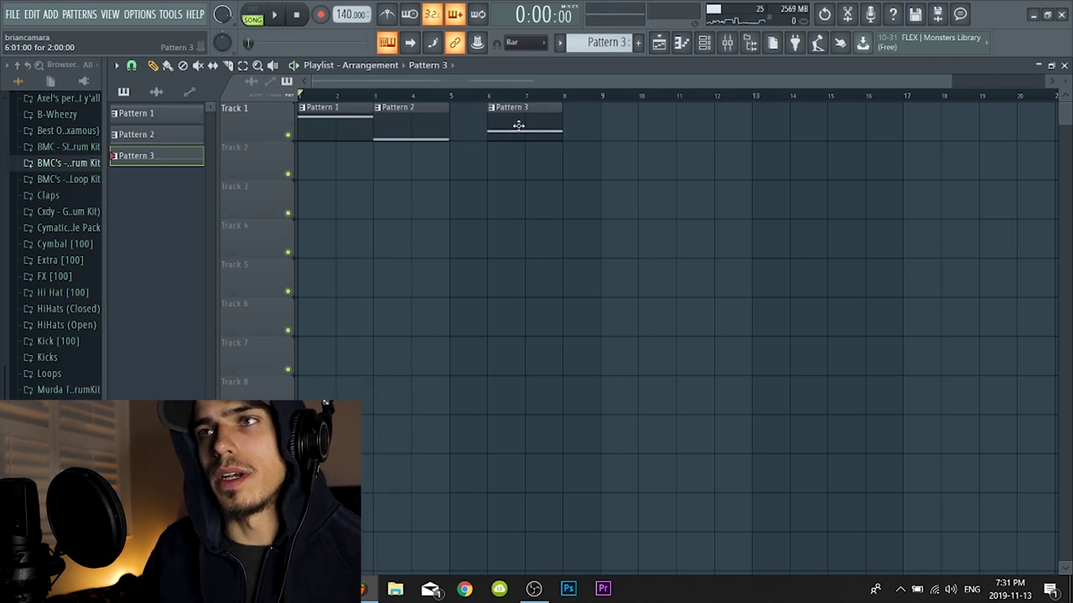
Move the Pattern 2 clip to bar 9 on Track 2, and render and replace it as WAV audio with the tail set to Cut remainder
{"action": "left_click_drag", "start_coordinate": [428, 129], "coordinate": [768, 166]}
{"action": "left_click_drag", "start_coordinate": [369, 127], "coordinate": [359, 124]}
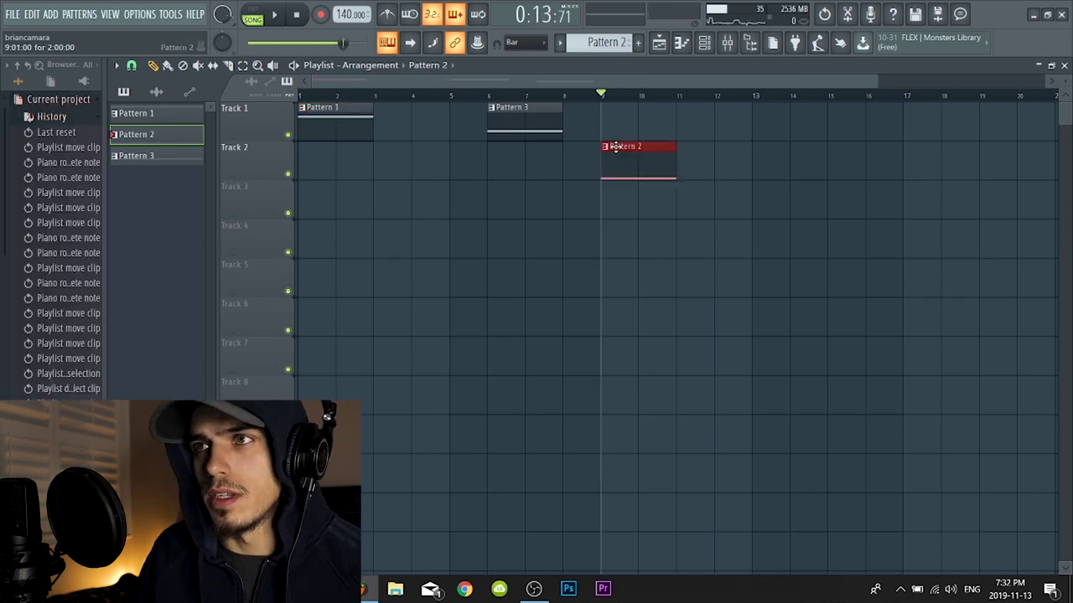
{"action": "left_click", "coordinate": [561, 45]}
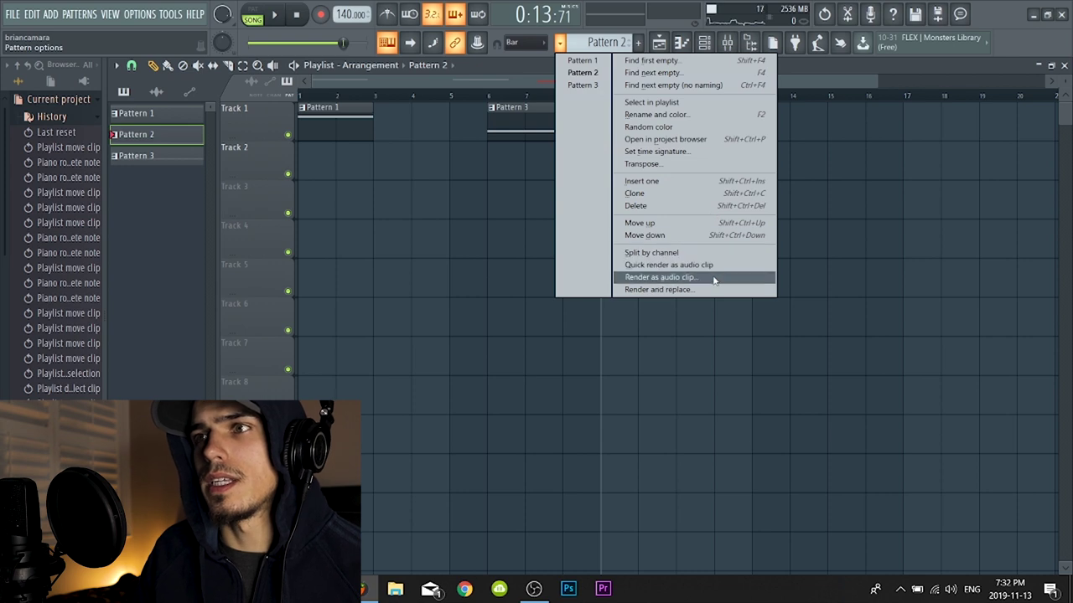
{"action": "left_click", "coordinate": [662, 290]}
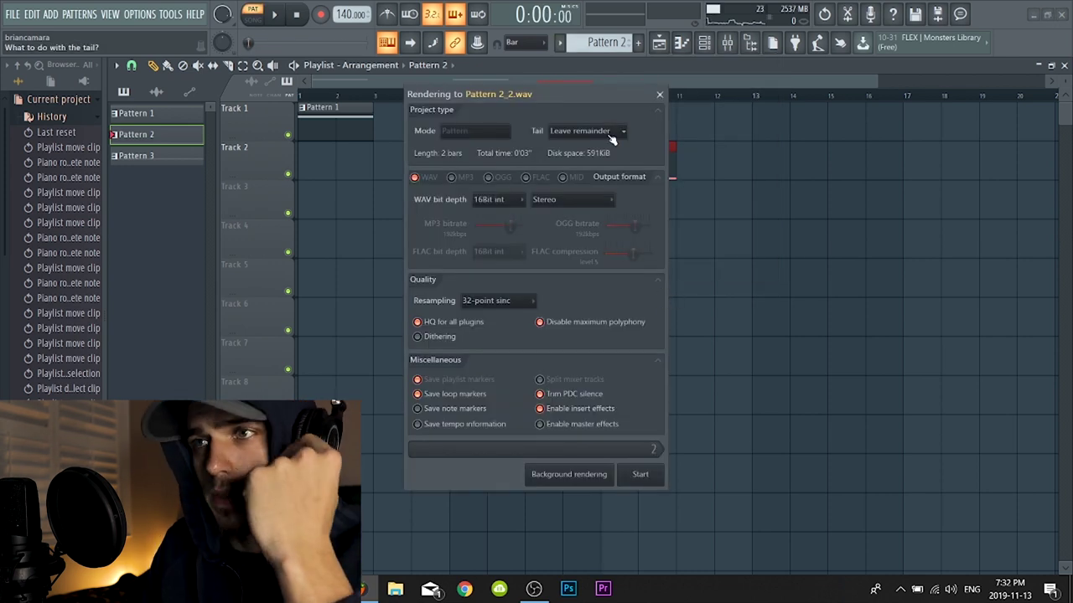
{"action": "left_click", "coordinate": [610, 134]}
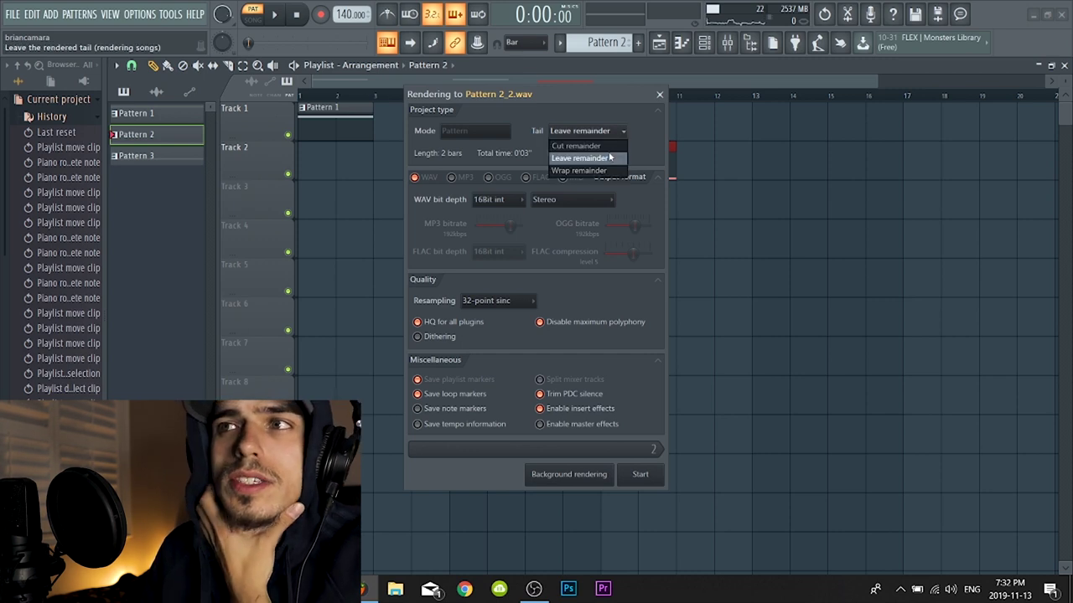
{"action": "left_click", "coordinate": [612, 146]}
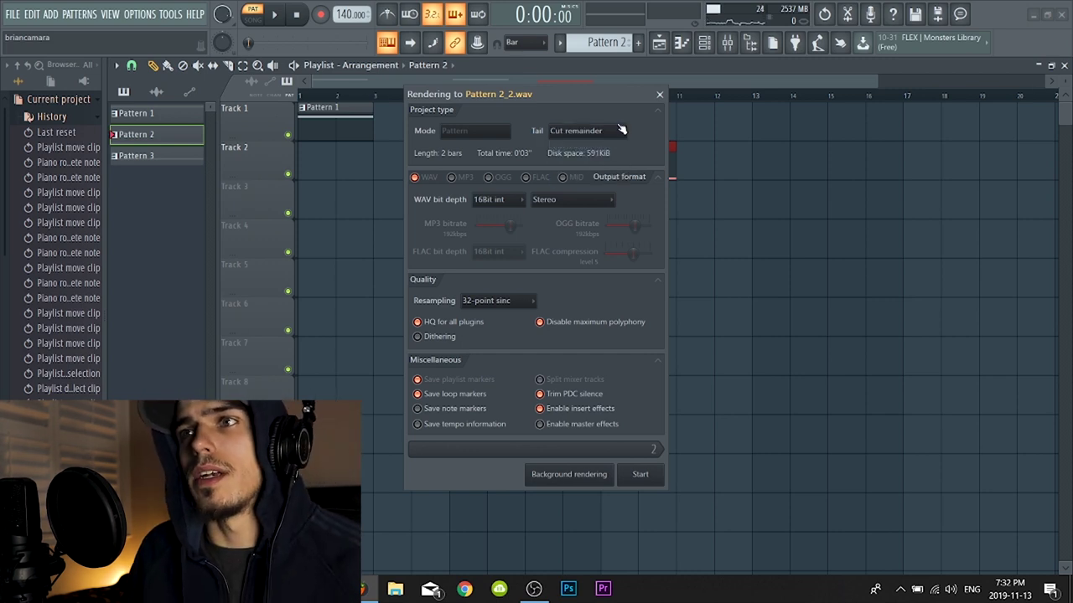
{"action": "key", "text": "Return"}
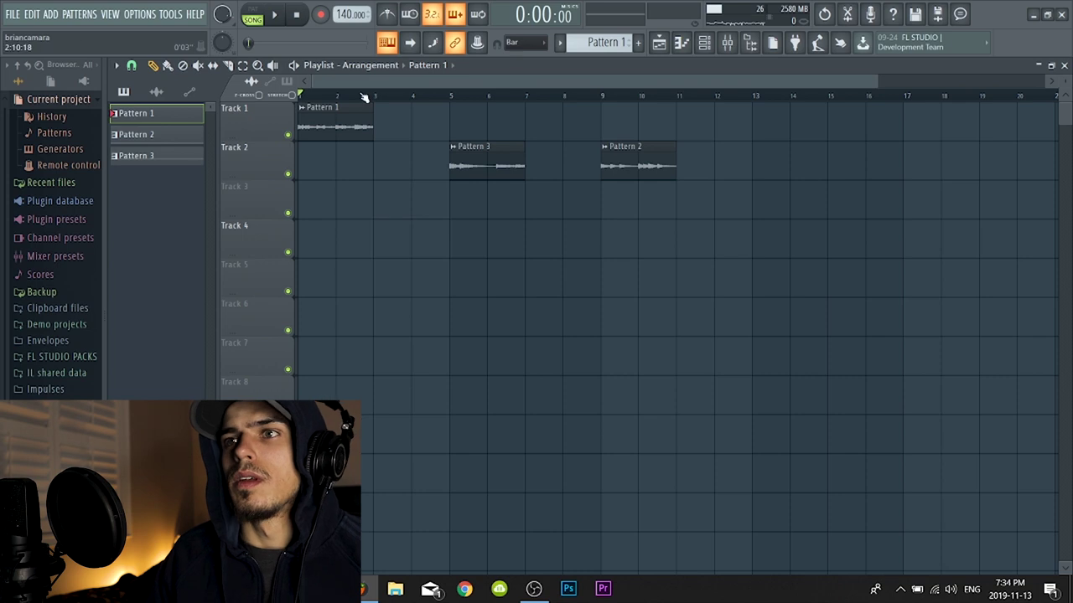
Audition the rendered audio clips one by one, moving Pattern 3 to bar 3 on Track 2 and Pattern 2 to bar 5 on Track 1
{"action": "key", "text": "space"}
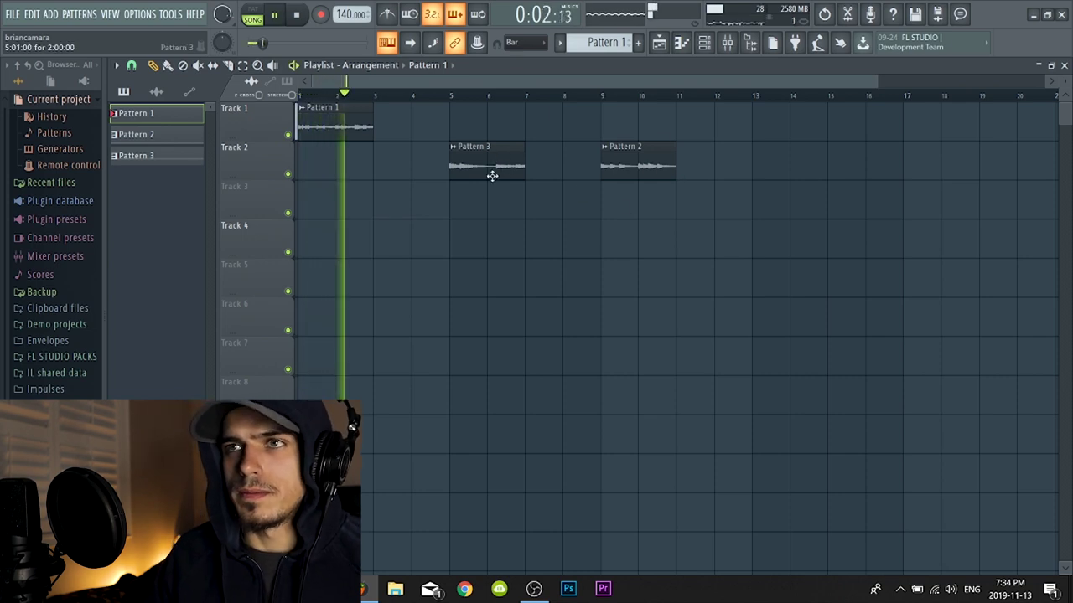
{"action": "key", "text": "space"}
{"action": "left_click_drag", "start_coordinate": [489, 170], "coordinate": [402, 174]}
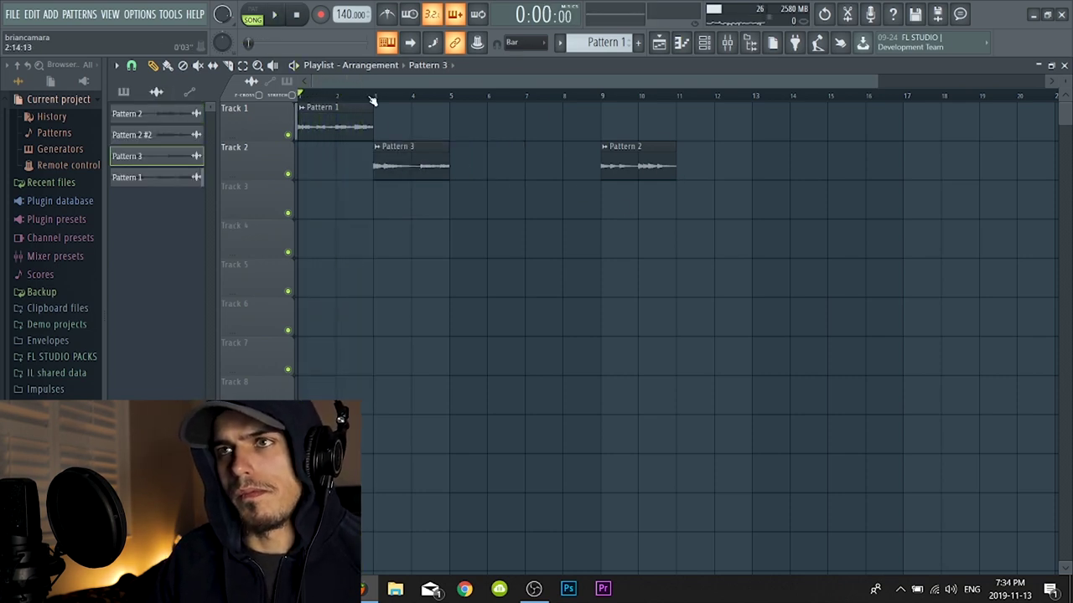
{"action": "left_click", "coordinate": [377, 98]}
{"action": "key", "text": "space"}
{"action": "left_click_drag", "start_coordinate": [629, 168], "coordinate": [463, 124]}
{"action": "key", "text": "space"}
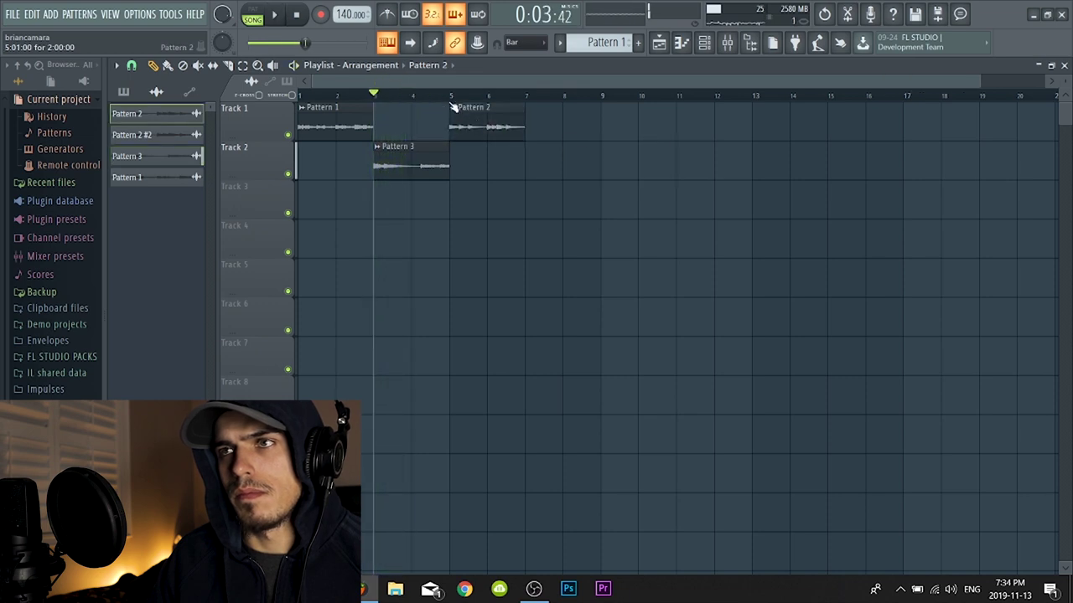
{"action": "left_click", "coordinate": [453, 98]}
{"action": "key", "text": "space"}
Stack Pattern 2 on Track 3 and Pattern 3 on Track 2 at bar 1 under Pattern 1, and play them together
{"action": "left_click_drag", "start_coordinate": [482, 126], "coordinate": [331, 205]}
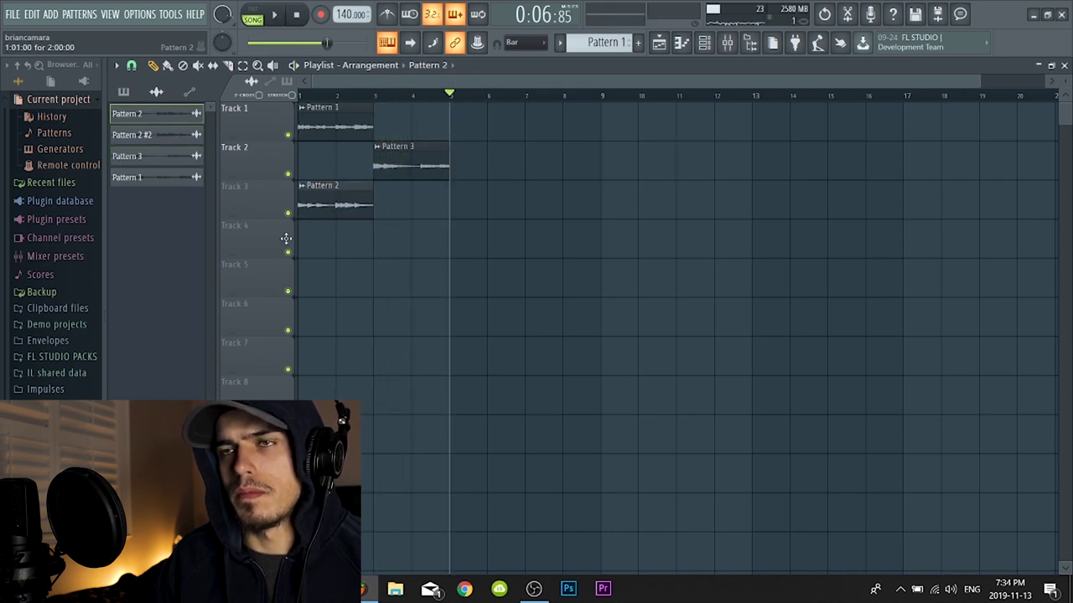
{"action": "left_click_drag", "start_coordinate": [410, 166], "coordinate": [335, 166]}
{"action": "key", "text": "space"}
{"action": "key", "text": "space"}
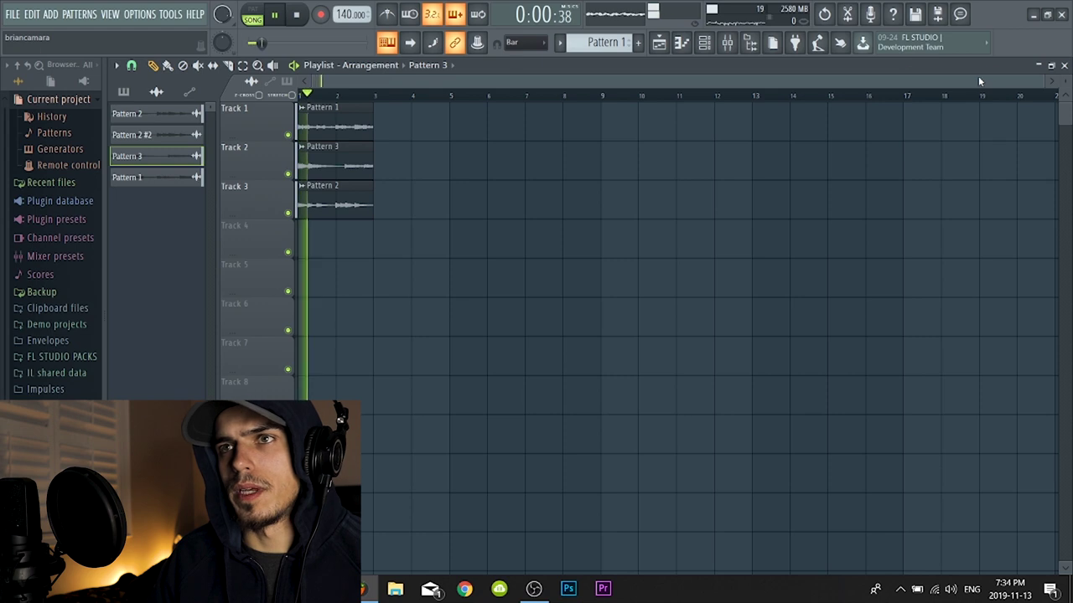
Duplicate the three stacked audio clips repeatedly so they fill Tracks 1 to 3 up to bar 33
{"action": "left_click_drag", "start_coordinate": [432, 297], "coordinate": [417, 112], "text": "ctrl"}
{"action": "left_click_drag", "start_coordinate": [526, 267], "coordinate": [323, 91]}
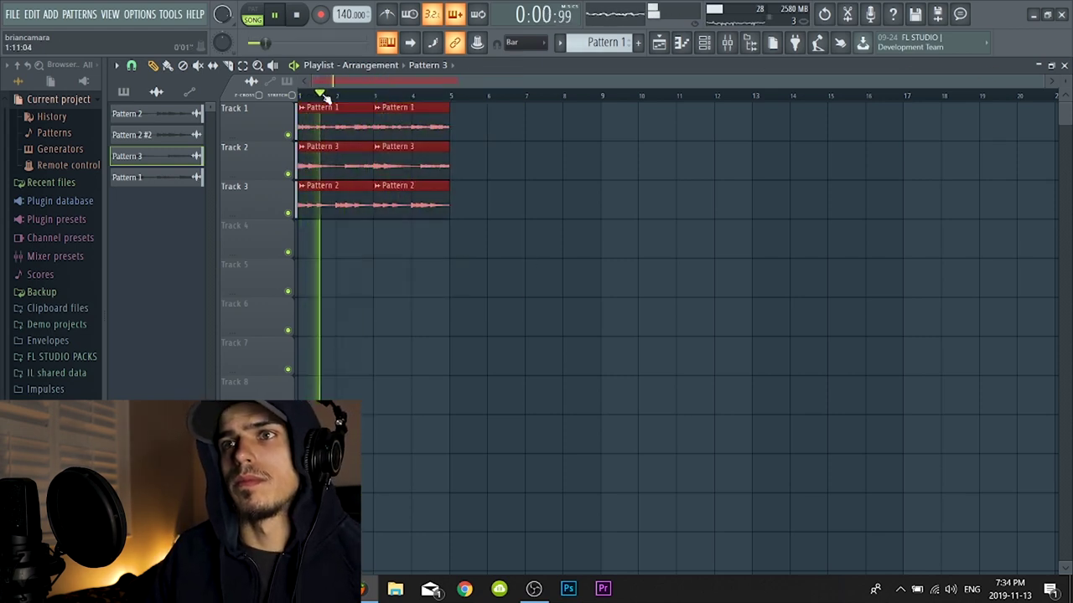
{"action": "key", "text": "ctrl+b"}
{"action": "key", "text": "ctrl+b"}
{"action": "key", "text": "ctrl+b"}
{"action": "key", "text": "ctrl+b"}
{"action": "key", "text": "ctrl+b"}
{"action": "key", "text": "ctrl+b"}
{"action": "key", "text": "ctrl+b"}
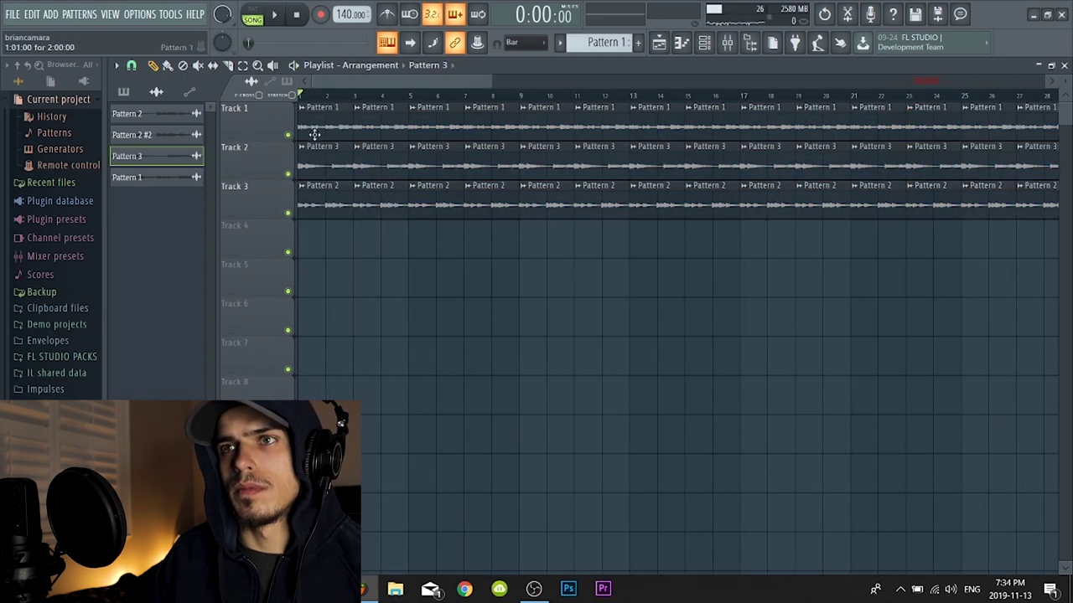
Delete the opening clips so Pattern 1 enters at bar 5 and Pattern 3 at bar 9, and play the arrangement
{"action": "right_click", "coordinate": [320, 161]}
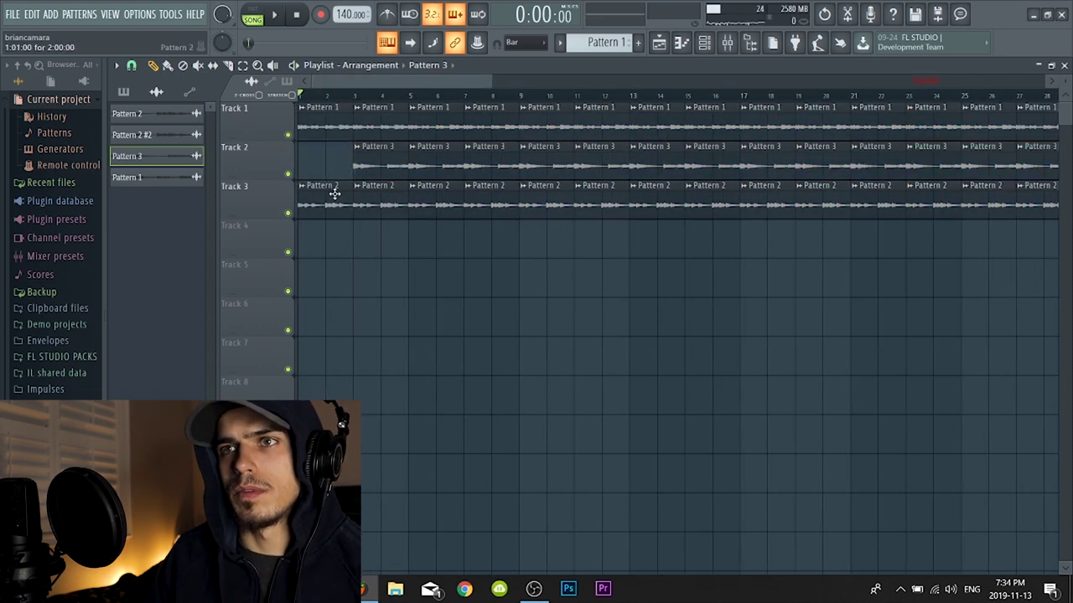
{"action": "right_click", "coordinate": [324, 122]}
{"action": "key", "text": "space"}
{"action": "right_click", "coordinate": [383, 156]}
{"action": "right_click", "coordinate": [405, 130]}
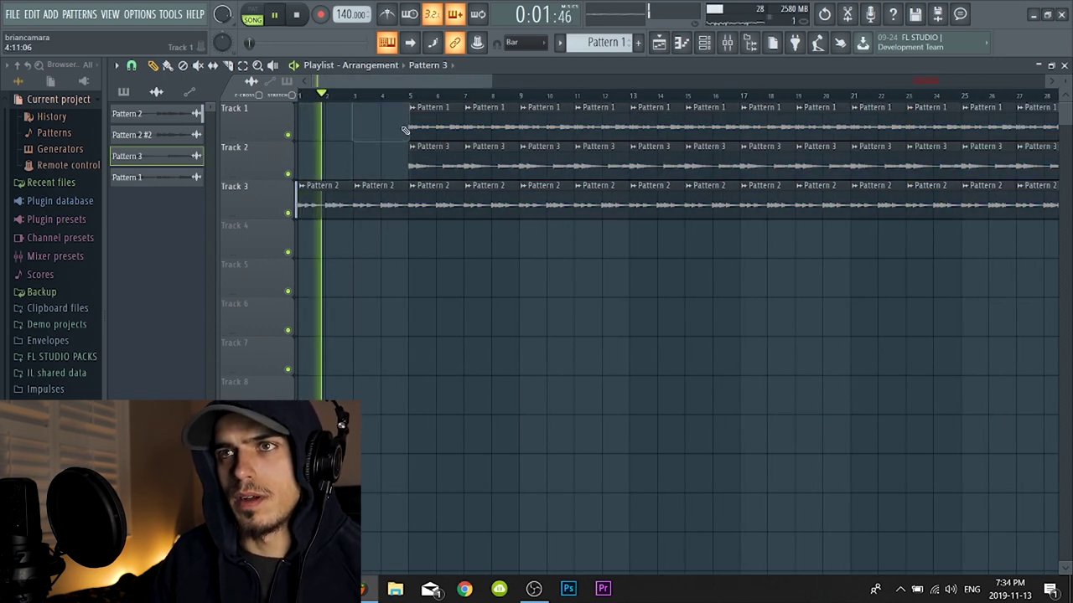
{"action": "right_click", "coordinate": [441, 162]}
{"action": "right_click", "coordinate": [490, 161]}
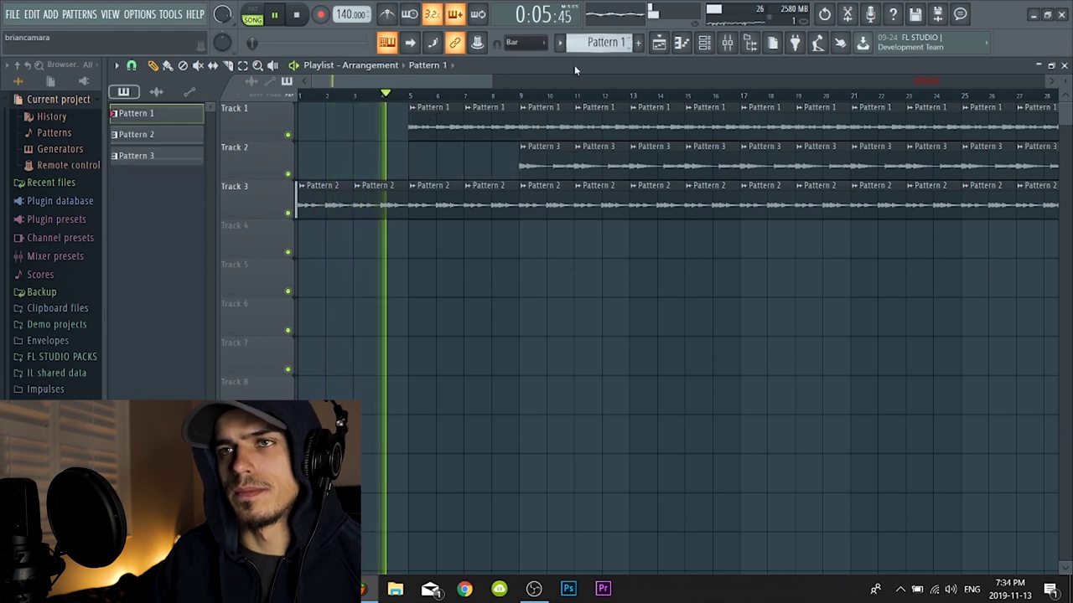
Switch the active pattern to the empty Pattern 5
{"action": "left_click", "coordinate": [360, 237]}
{"action": "right_click", "coordinate": [378, 246]}
{"action": "left_click_drag", "start_coordinate": [593, 47], "coordinate": [593, 37]}
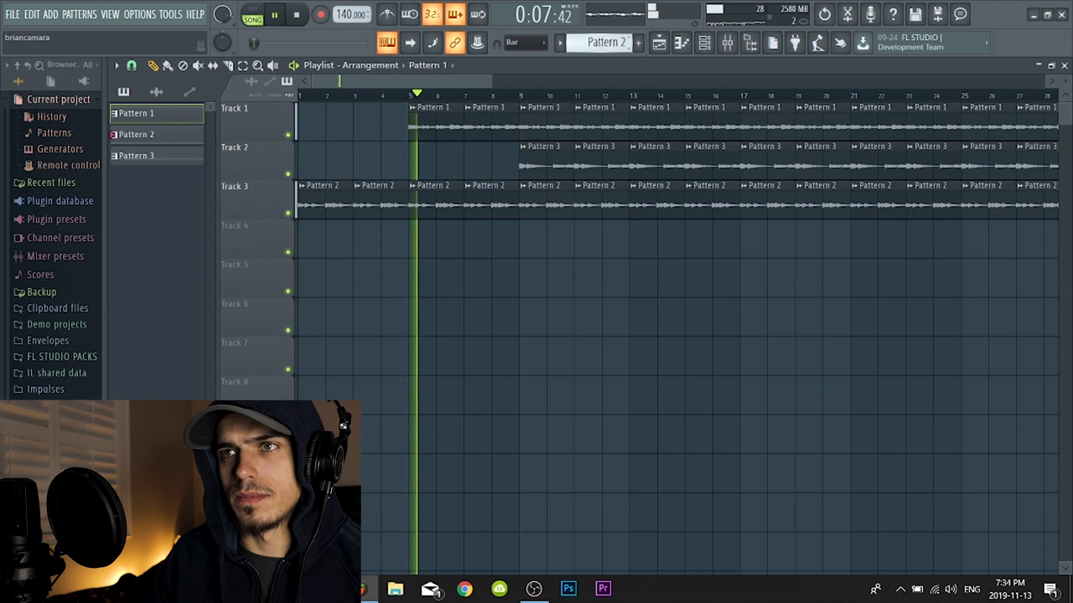
{"action": "scroll", "coordinate": [600, 42], "scroll_direction": "down", "scroll_amount": 2}
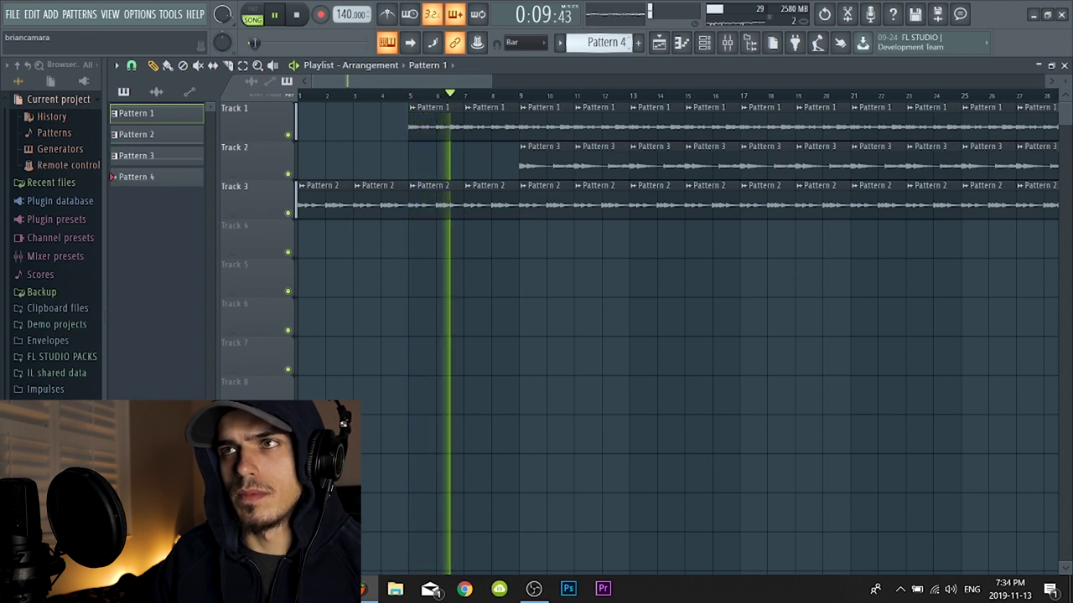
{"action": "scroll", "coordinate": [599, 42], "scroll_direction": "down", "scroll_amount": 1}
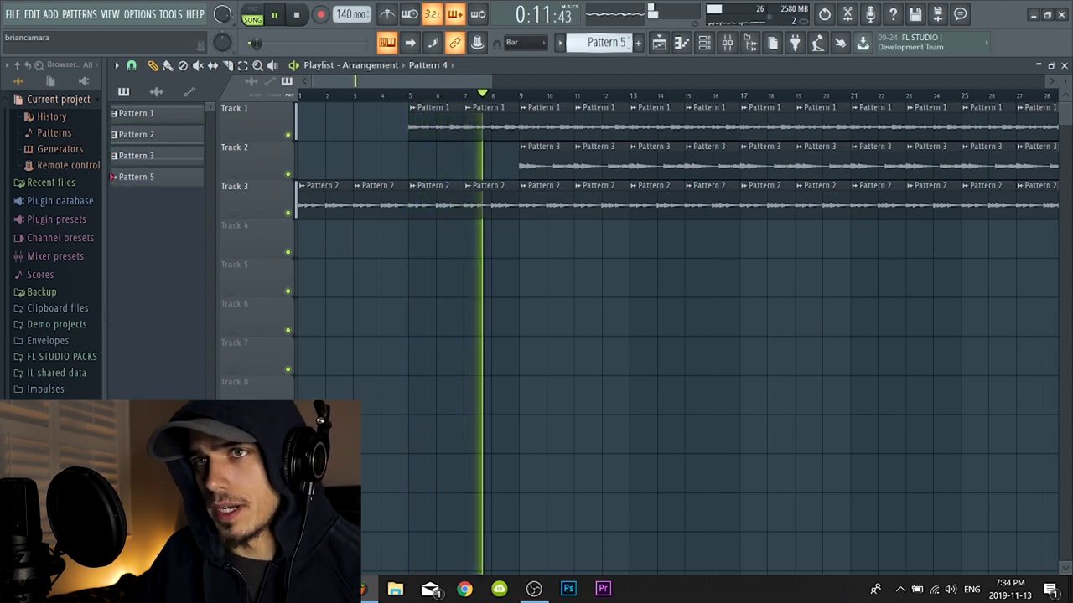
Stop playback, place a Pattern 5 clip on Track 4 at bar 9, and select bars 9 to 13 as the loop range
{"action": "key", "text": "space"}
{"action": "left_click", "coordinate": [356, 248]}
{"action": "left_click_drag", "start_coordinate": [353, 239], "coordinate": [408, 202]}
{"action": "left_click_drag", "start_coordinate": [410, 99], "coordinate": [300, 98]}
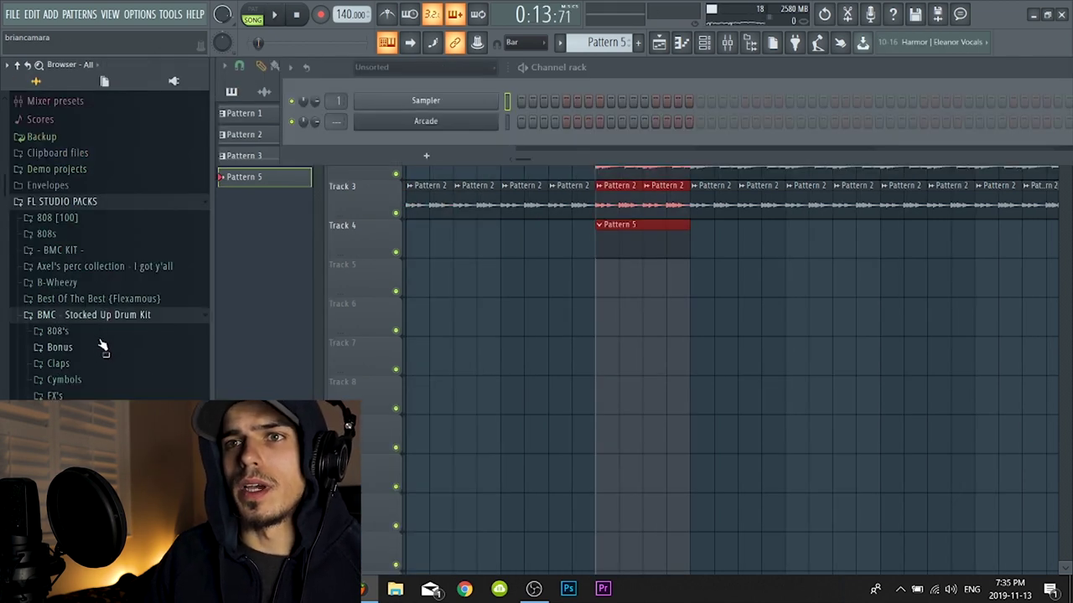
Audition sounds in the BMC - Stocked Up Drum Kit and load BMC- Snowfall from its Claps folder as a new channel
{"action": "left_click", "coordinate": [97, 334]}
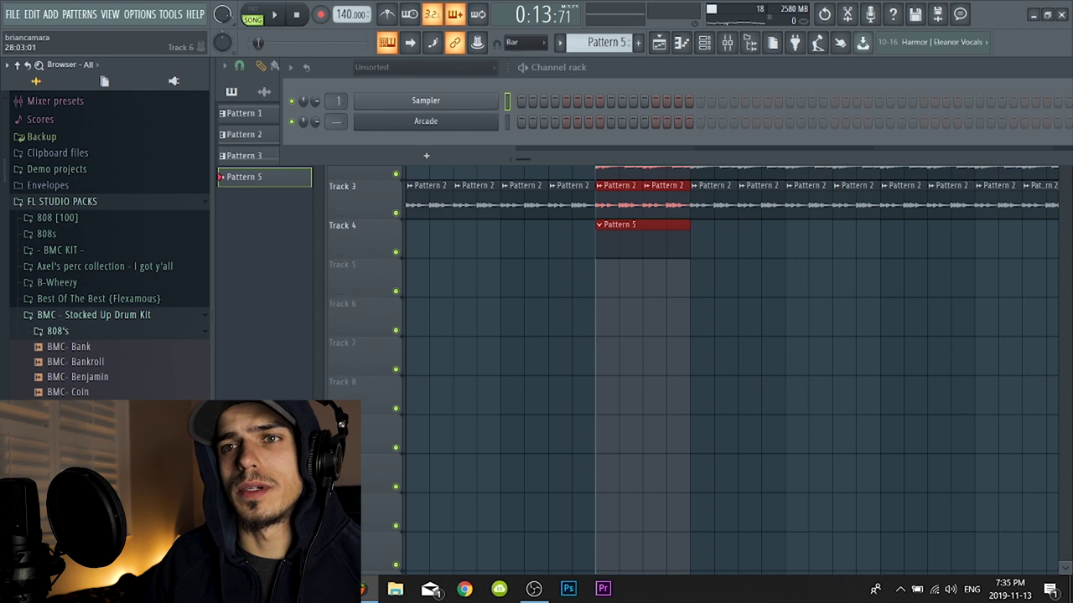
{"action": "left_click", "coordinate": [180, 335]}
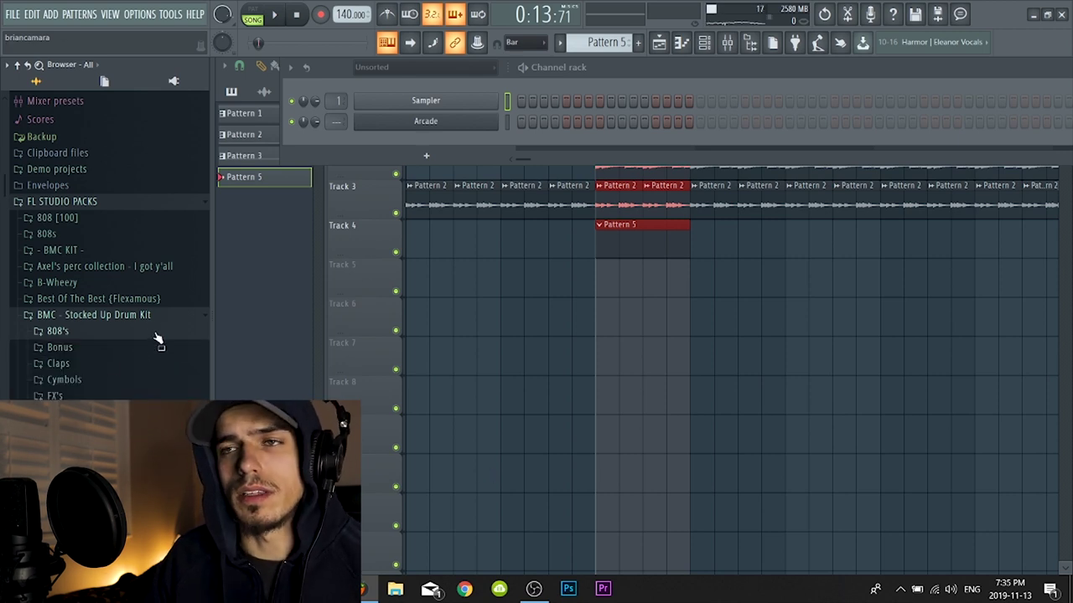
{"action": "left_click", "coordinate": [162, 346]}
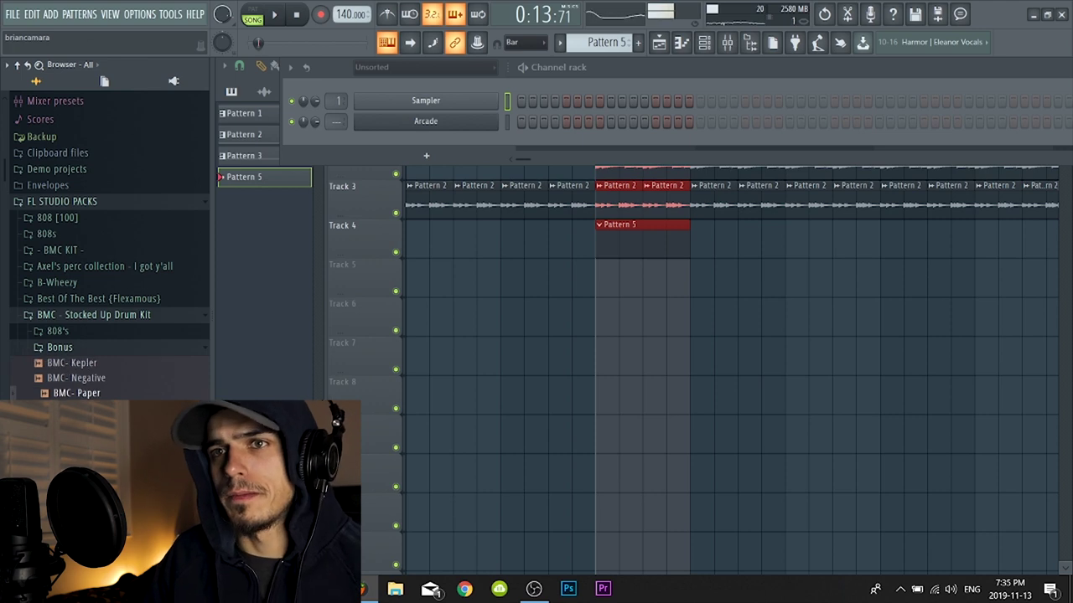
{"action": "left_click", "coordinate": [141, 348]}
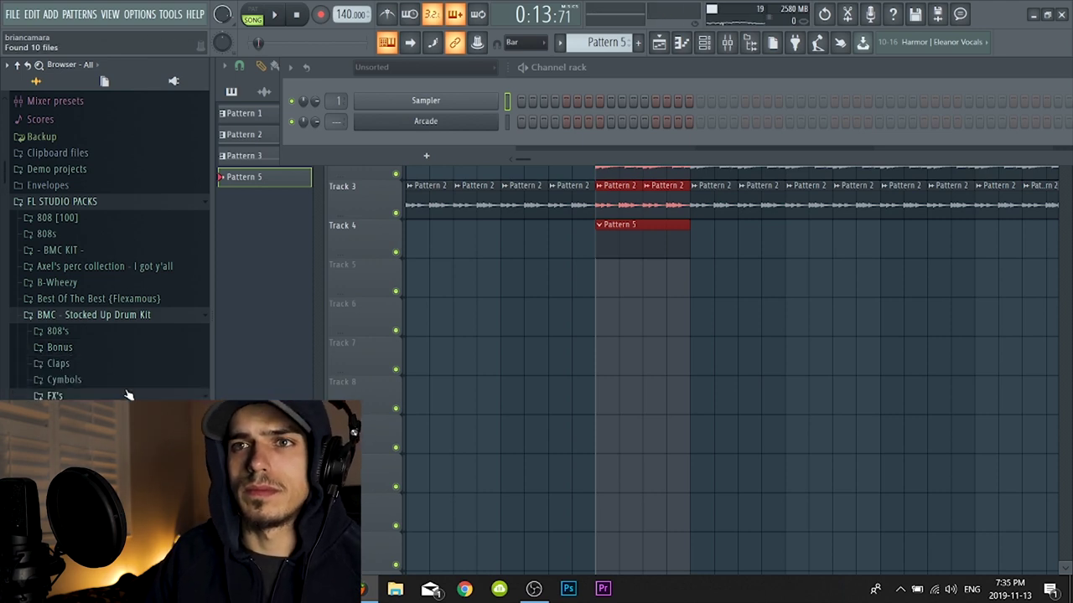
{"action": "left_click", "coordinate": [125, 363]}
{"action": "key", "text": "space"}
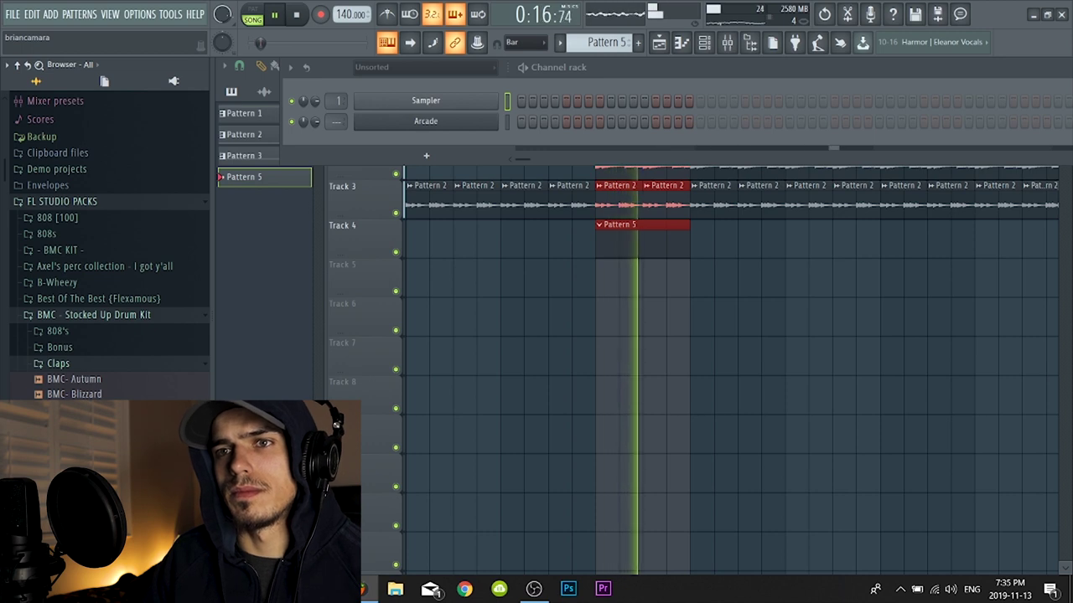
{"action": "left_click_drag", "start_coordinate": [79, 442], "coordinate": [452, 140]}
Place Snowfall hits on steps 9, 25, 41 and 57 of Pattern 5 and turn on Normalize in the channel's sampler settings
{"action": "left_click", "coordinate": [611, 142]}
{"action": "left_click", "coordinate": [789, 143]}
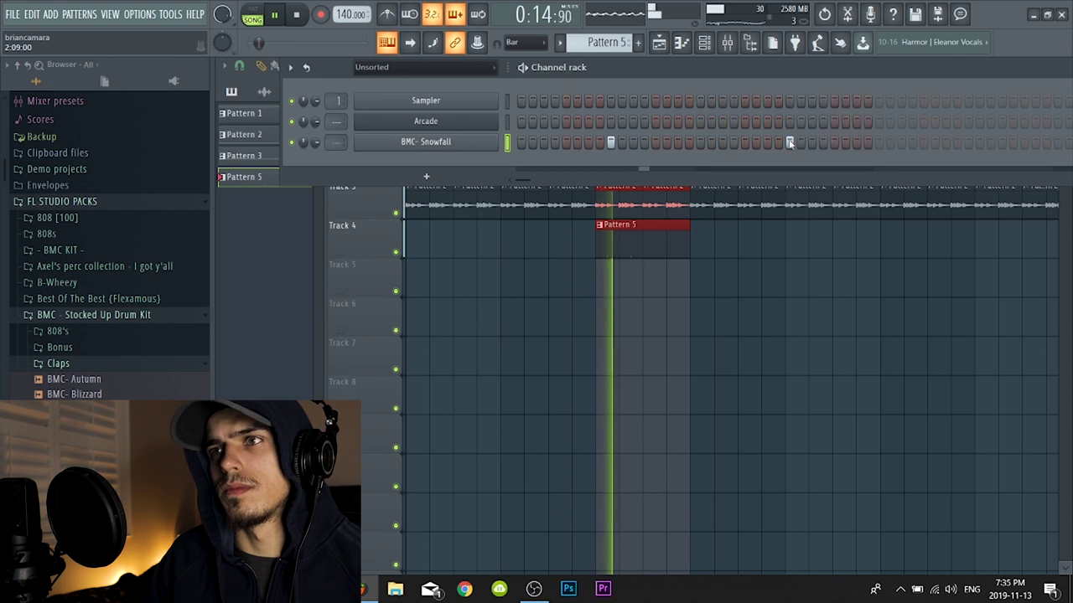
{"action": "left_click", "coordinate": [968, 143]}
{"action": "left_click_drag", "start_coordinate": [928, 82], "coordinate": [838, 88]}
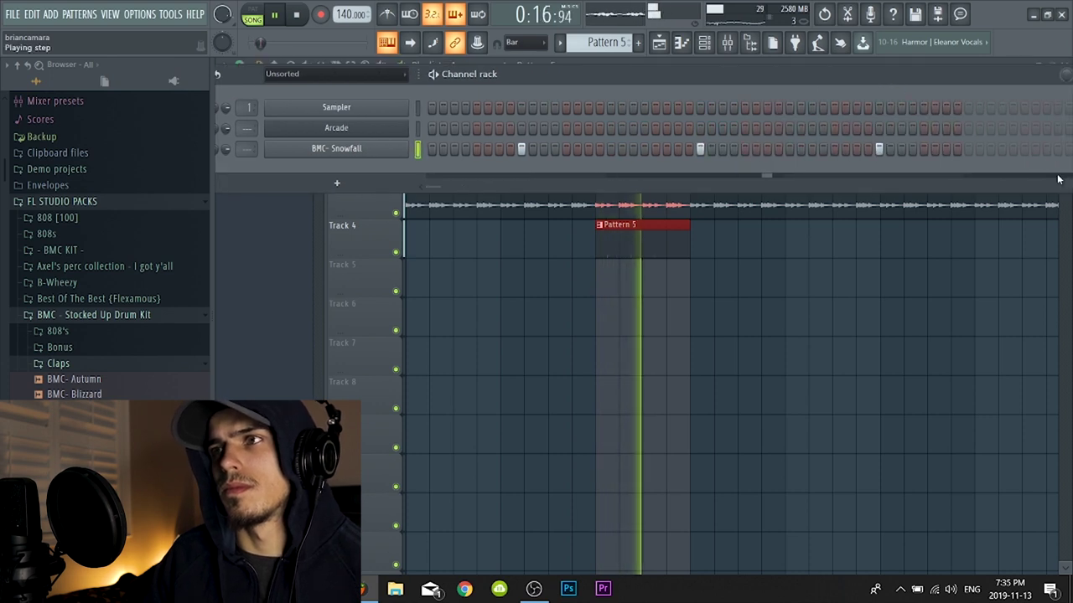
{"action": "left_click", "coordinate": [1057, 149]}
{"action": "left_click", "coordinate": [336, 148]}
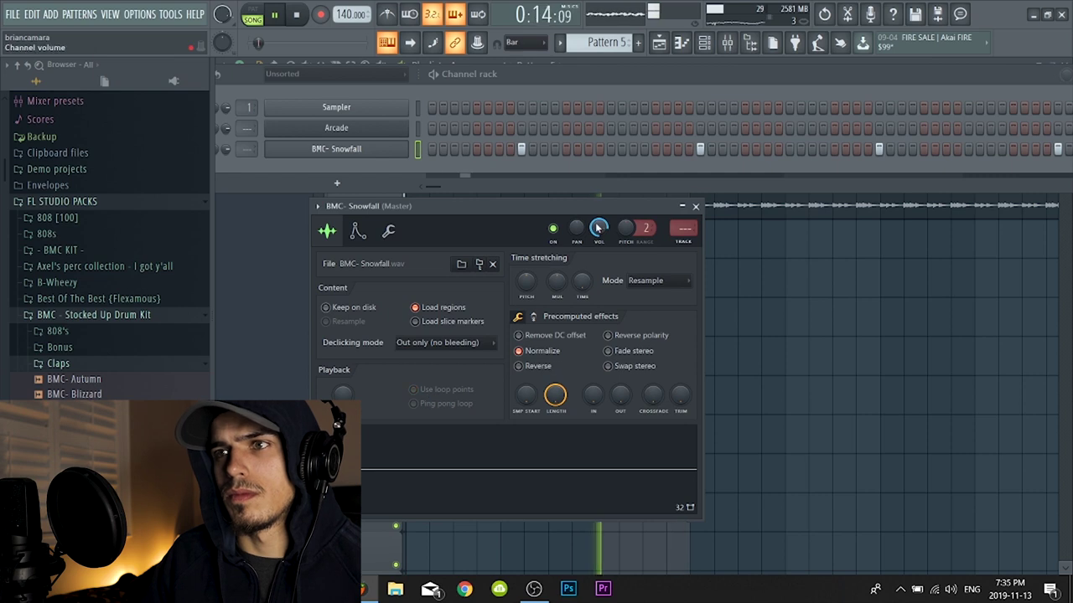
{"action": "left_click", "coordinate": [352, 170]}
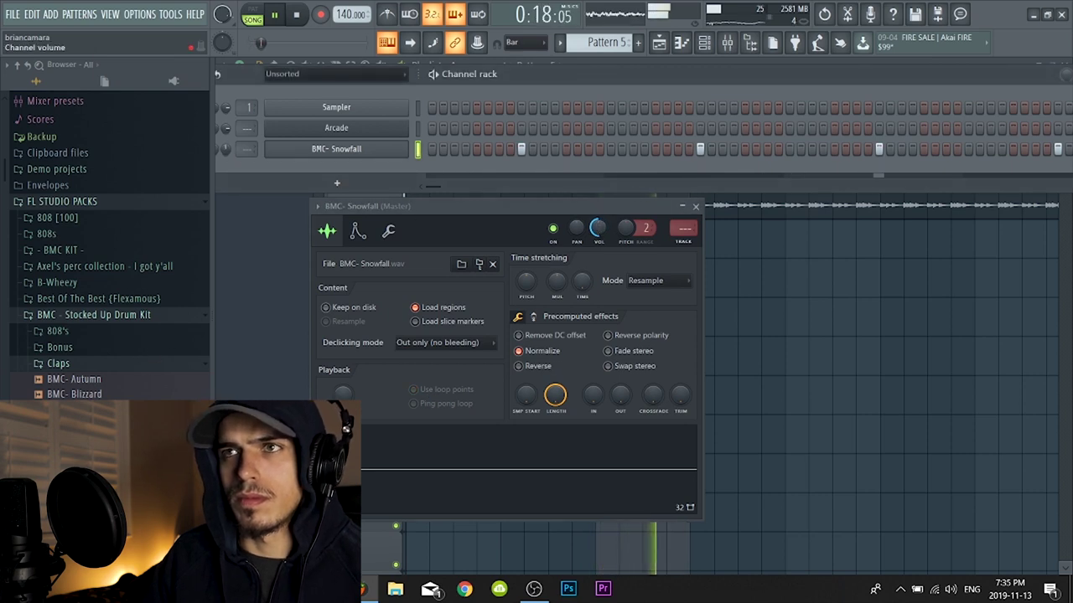
Load the BMC- Bacardi hi-hat as a new channel and fill it every 2 steps
{"action": "left_click", "coordinate": [101, 372]}
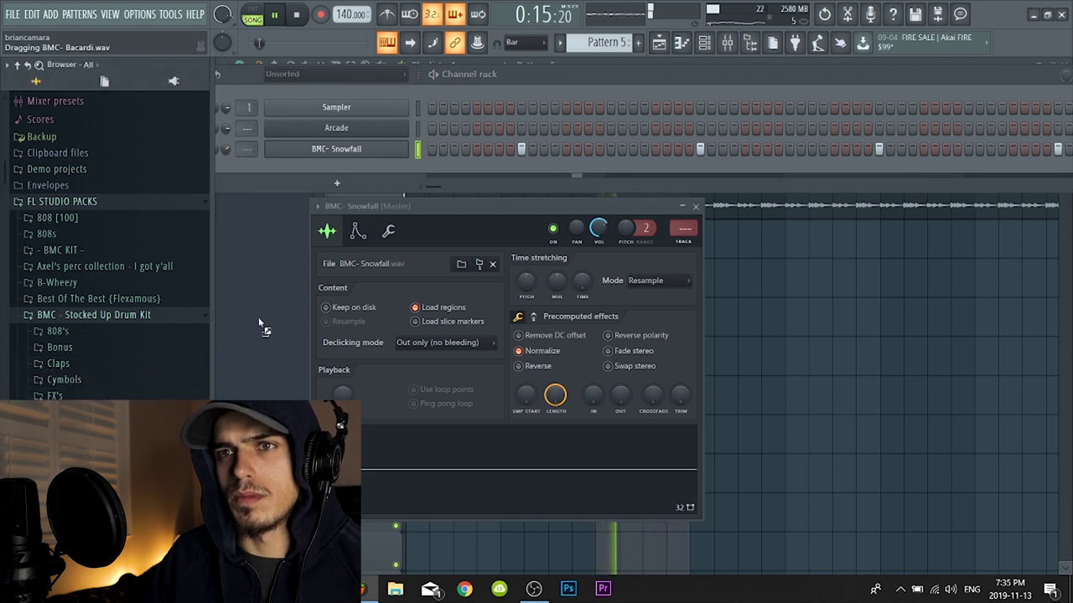
{"action": "left_click_drag", "start_coordinate": [260, 327], "coordinate": [335, 163]}
{"action": "right_click", "coordinate": [400, 173]}
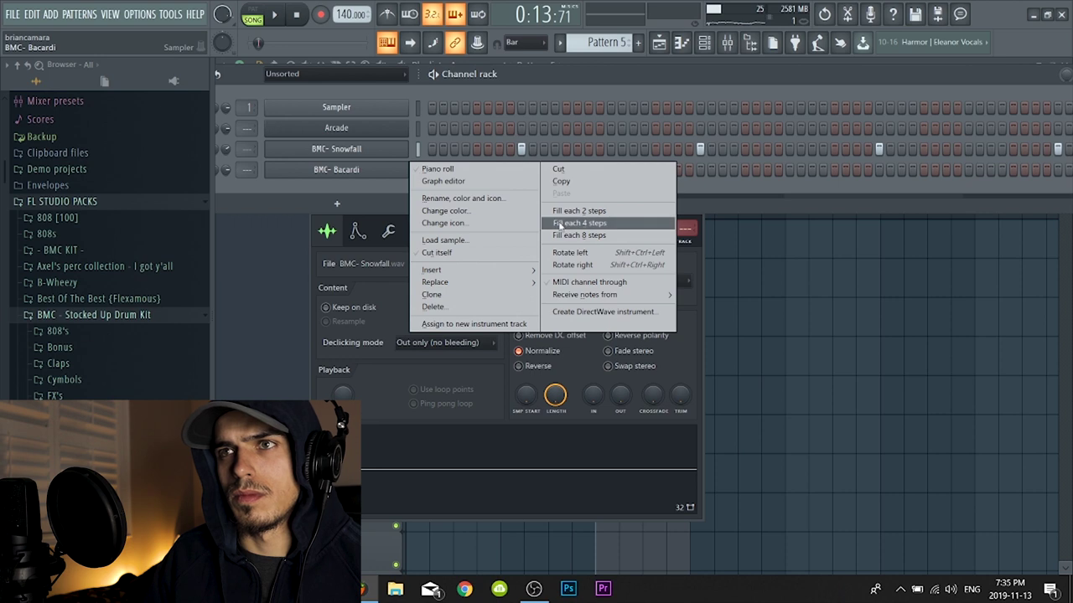
{"action": "left_click", "coordinate": [560, 153]}
{"action": "key", "text": "space"}
Add hi-hat rolls to the Bacardi part in the piano roll, including three lower G4 notes at the end of bar 4
{"action": "right_click", "coordinate": [373, 167]}
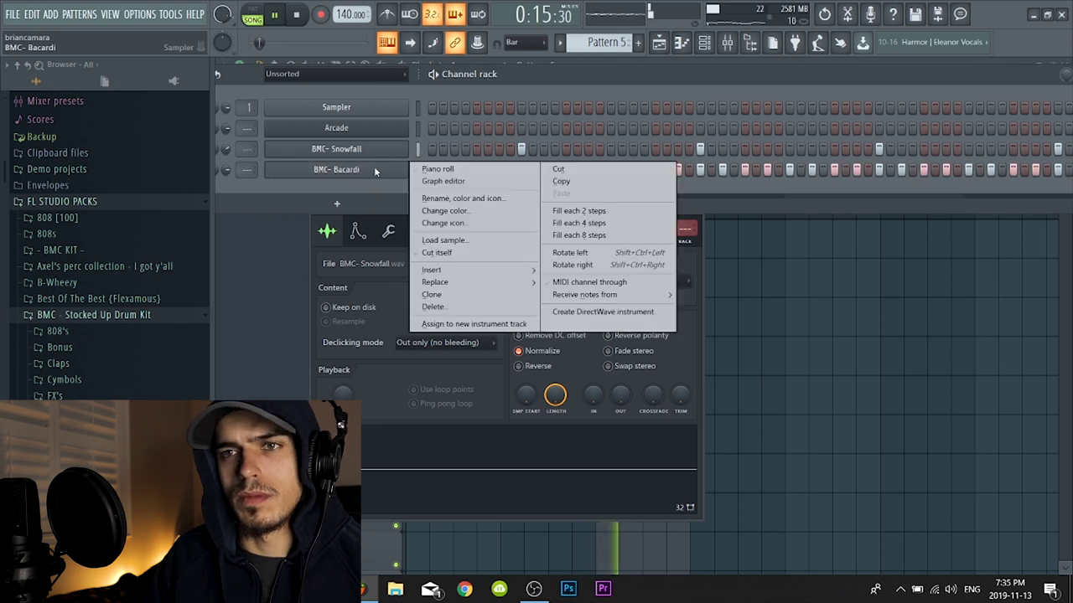
{"action": "left_click", "coordinate": [427, 171]}
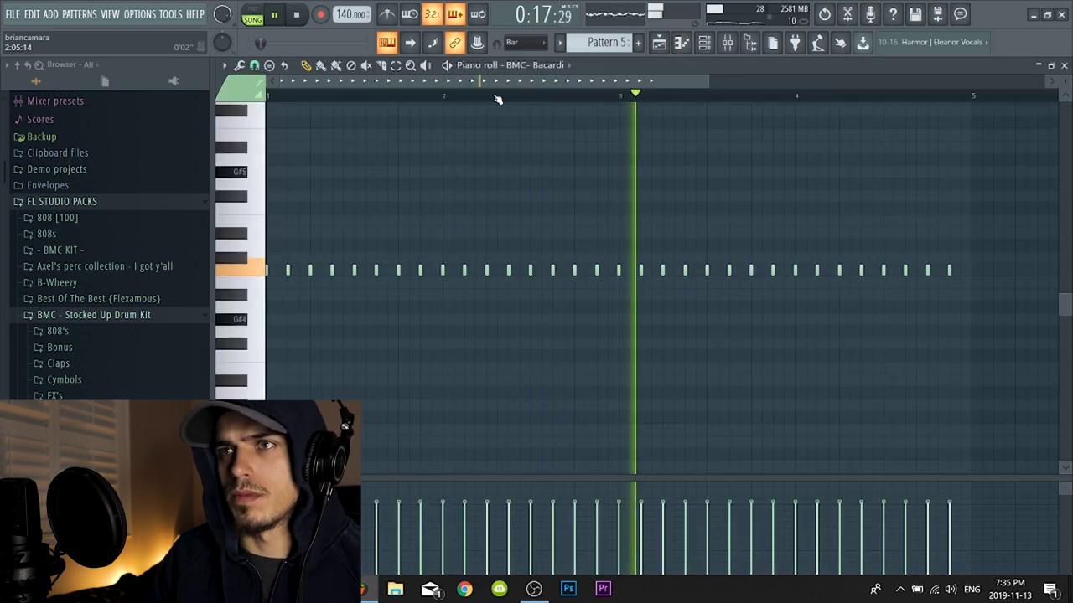
{"action": "left_click", "coordinate": [239, 65]}
{"action": "left_click", "coordinate": [253, 65]}
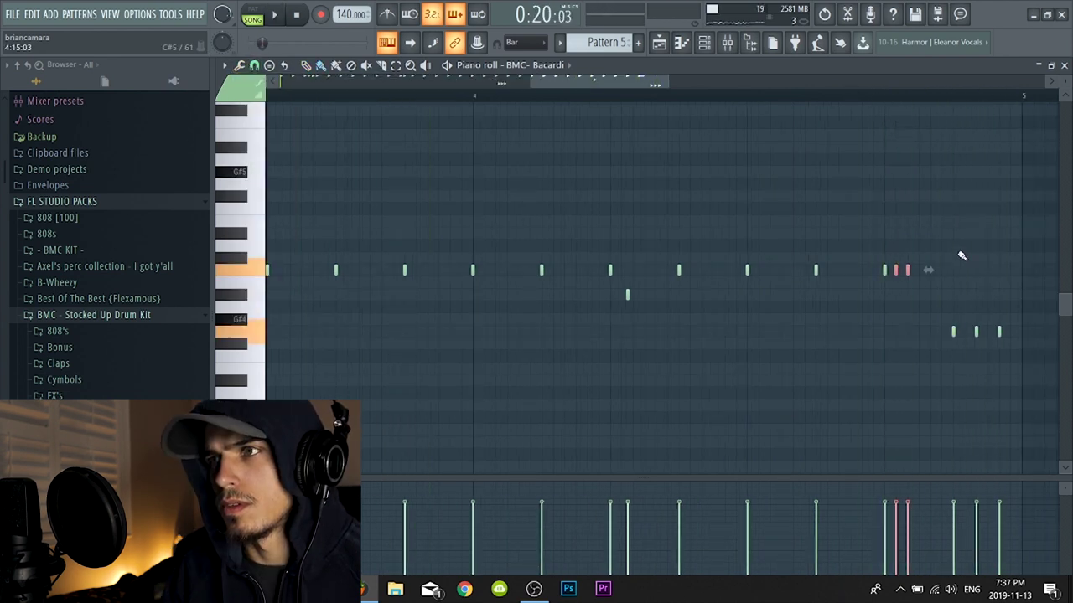
{"action": "key", "text": "space"}
{"action": "key", "text": "space"}
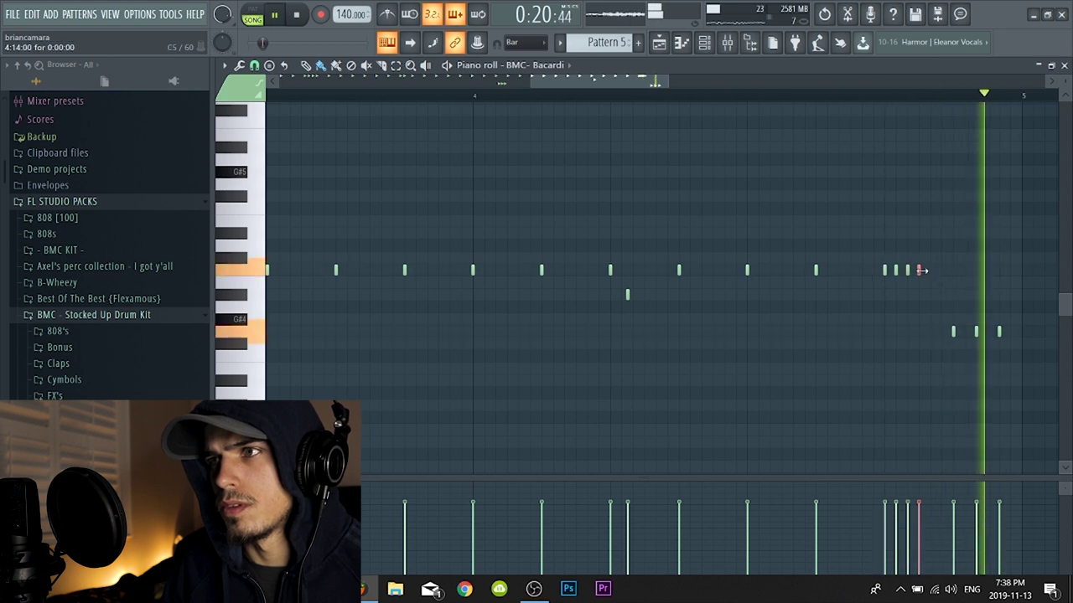
{"action": "right_click", "coordinate": [920, 270]}
{"action": "left_click", "coordinate": [1064, 67]}
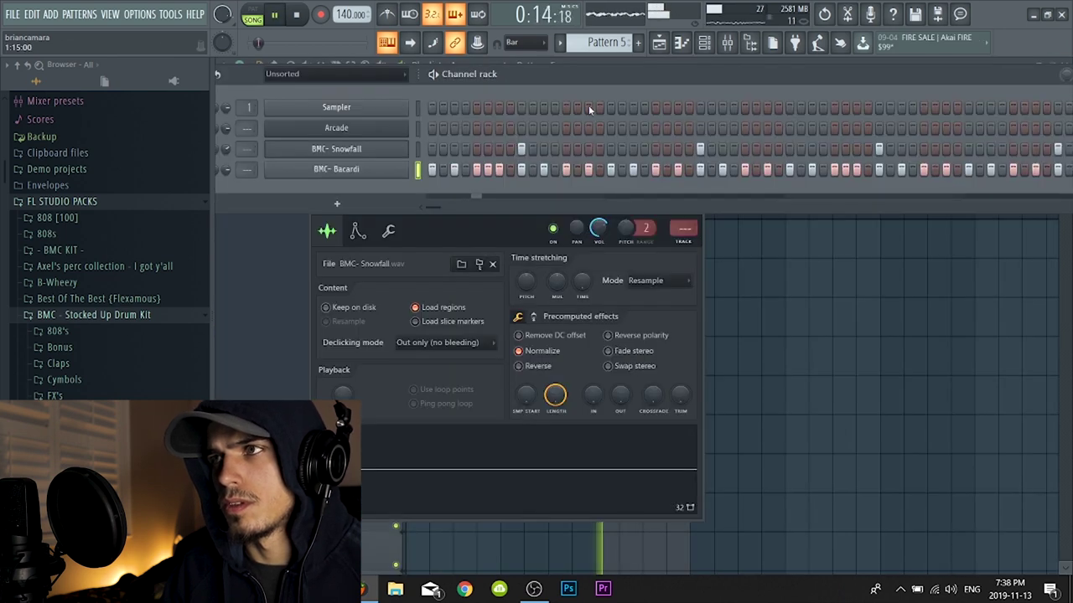
Audition the samples in the drum kit's 808's folder and load BMC- Guap as a new channel
{"action": "left_click_drag", "start_coordinate": [552, 76], "coordinate": [576, 76]}
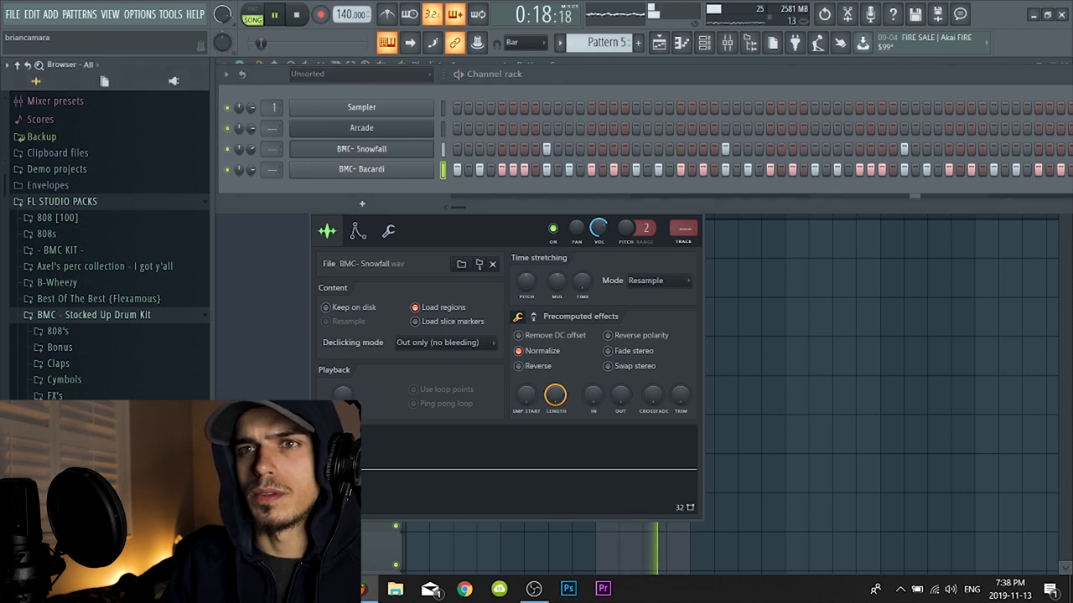
{"action": "scroll", "coordinate": [109, 243], "scroll_direction": "down", "scroll_amount": 1}
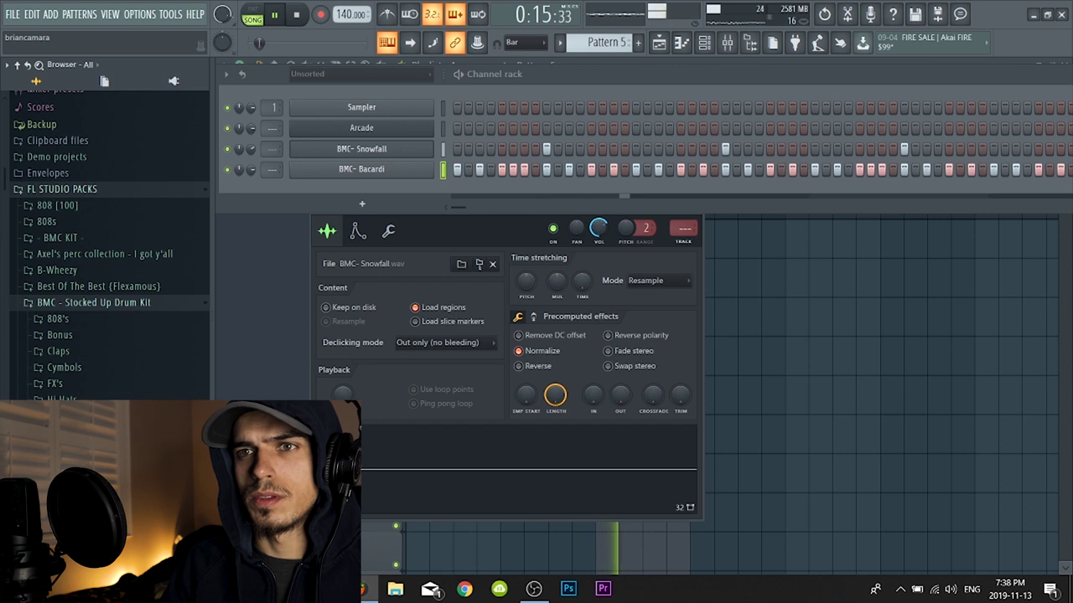
{"action": "left_click", "coordinate": [57, 318]}
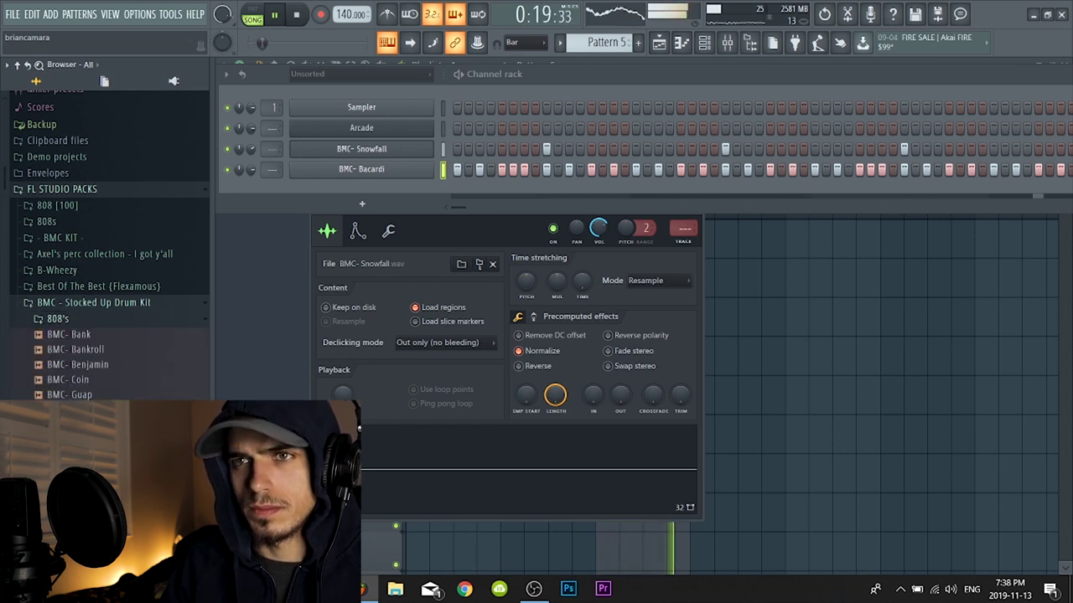
{"action": "left_click_drag", "start_coordinate": [80, 349], "coordinate": [109, 365]}
{"action": "left_click", "coordinate": [110, 369]}
{"action": "left_click", "coordinate": [113, 380]}
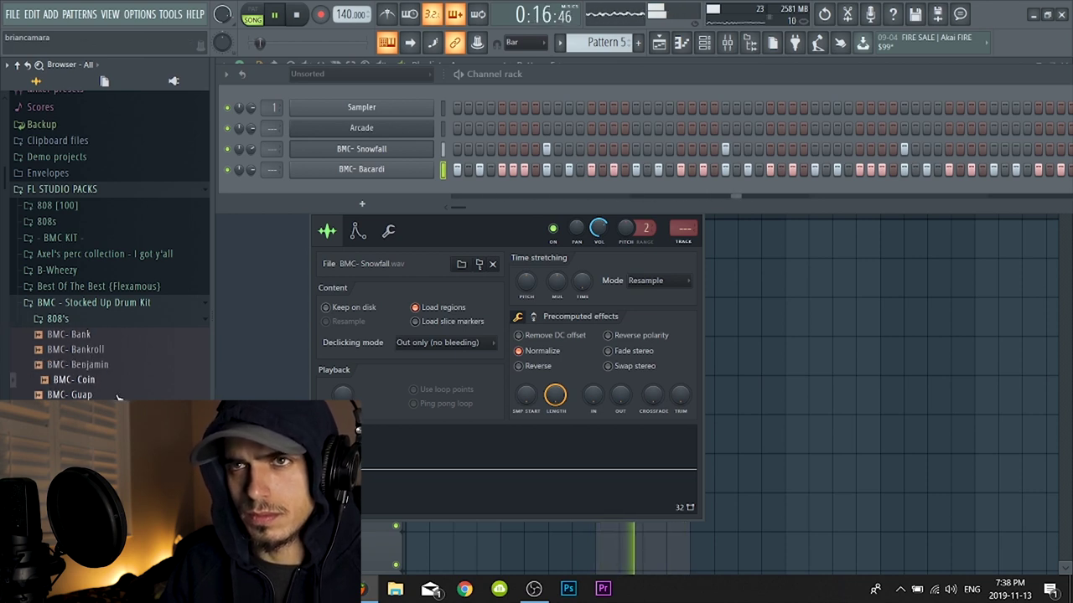
{"action": "left_click", "coordinate": [116, 395]}
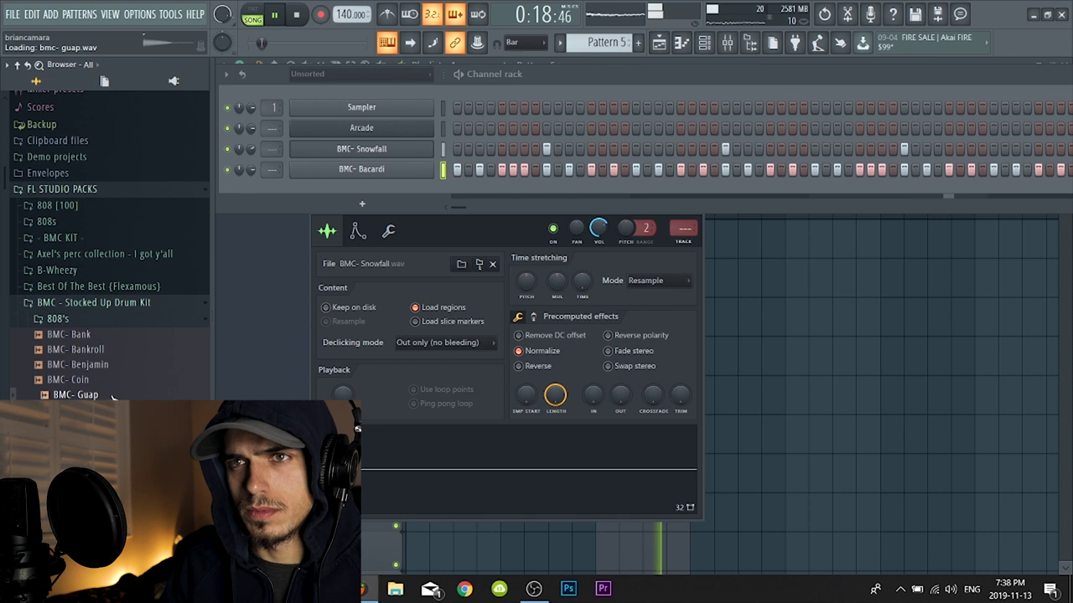
{"action": "left_click_drag", "start_coordinate": [108, 395], "coordinate": [386, 195]}
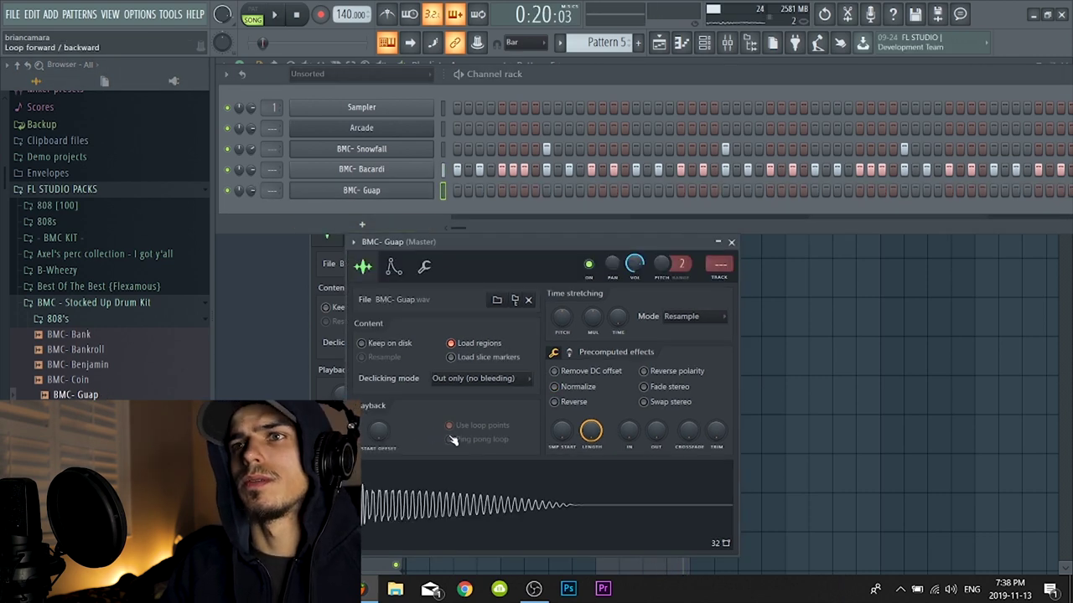
Normalize the Guap sample, open it in Edison and detect its pitch regions
{"action": "left_click", "coordinate": [555, 387]}
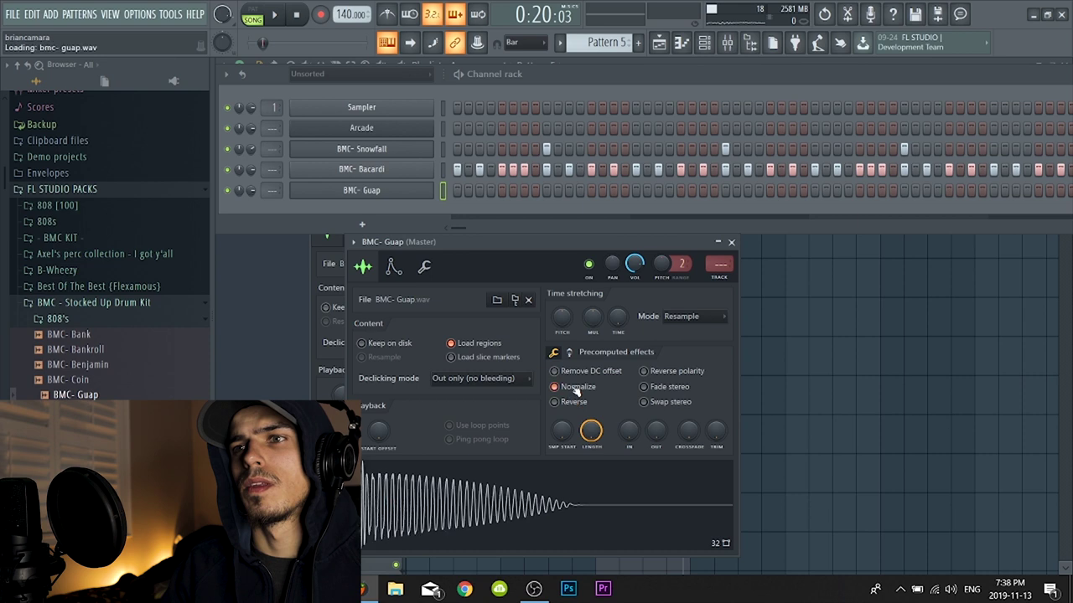
{"action": "right_click", "coordinate": [562, 505]}
{"action": "left_click", "coordinate": [618, 437]}
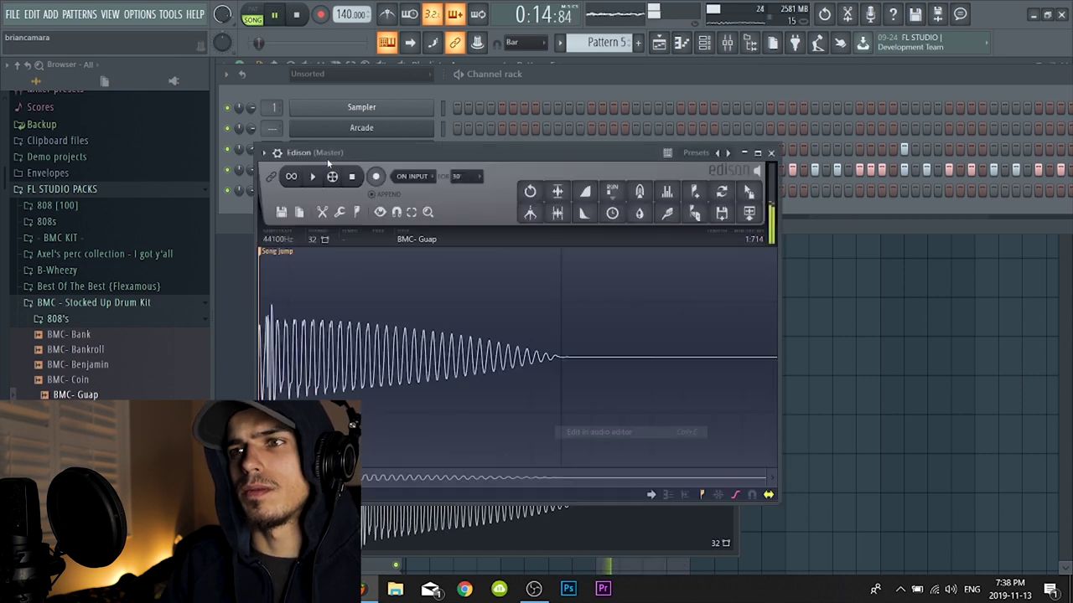
{"action": "left_click", "coordinate": [357, 216]}
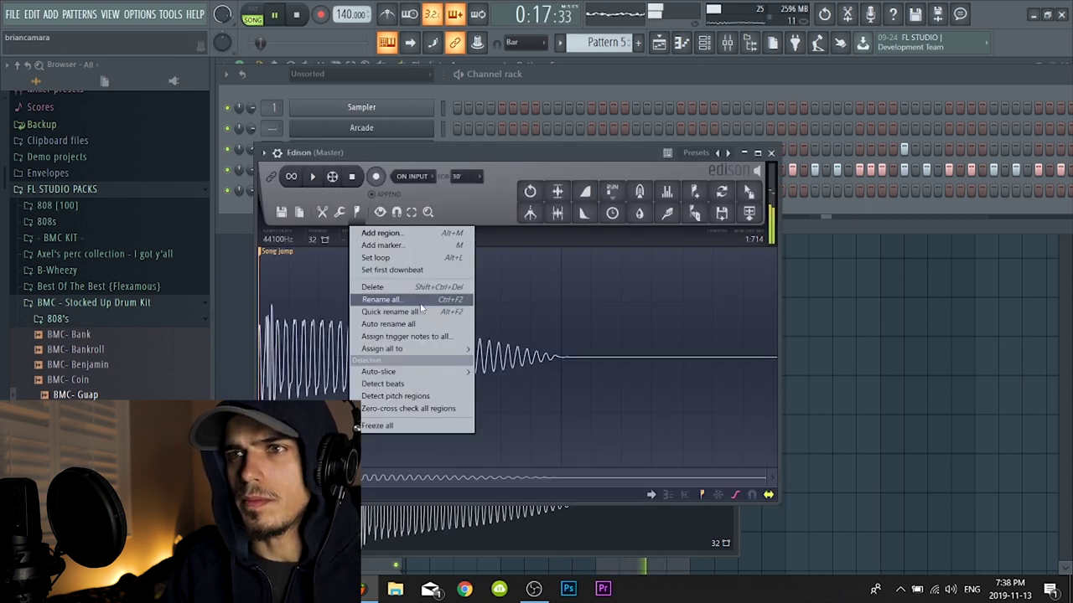
{"action": "left_click", "coordinate": [398, 396]}
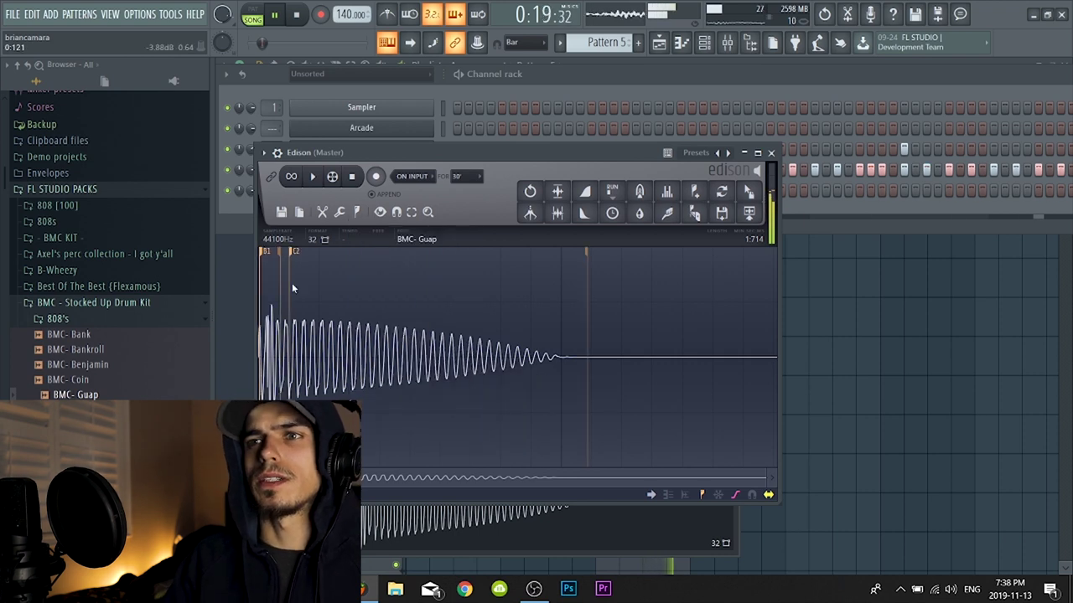
{"action": "left_click", "coordinate": [771, 154]}
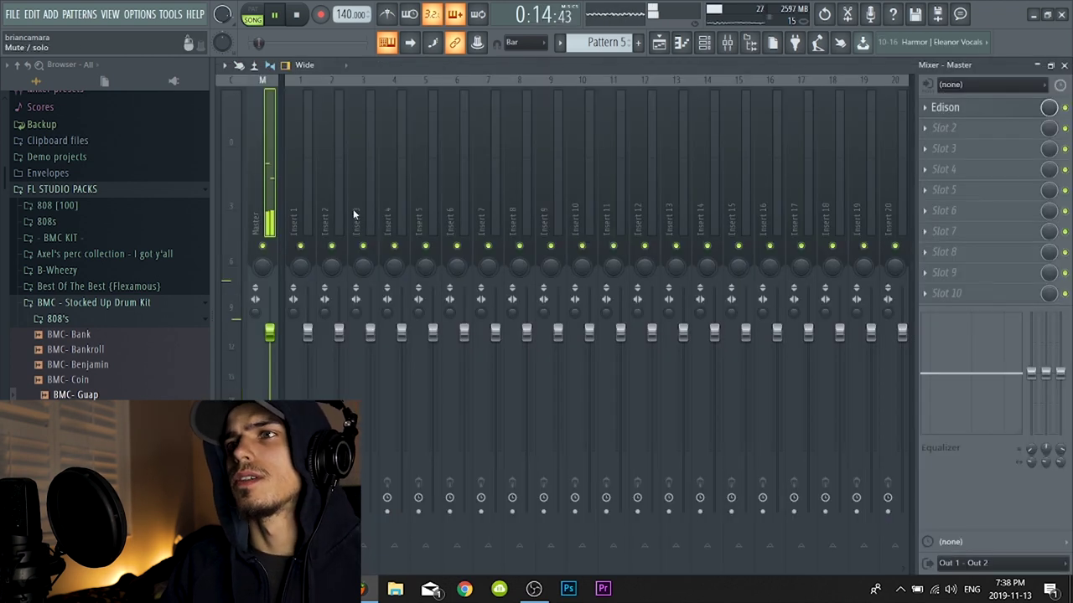
{"action": "left_click", "coordinate": [704, 42]}
{"action": "right_click", "coordinate": [402, 191]}
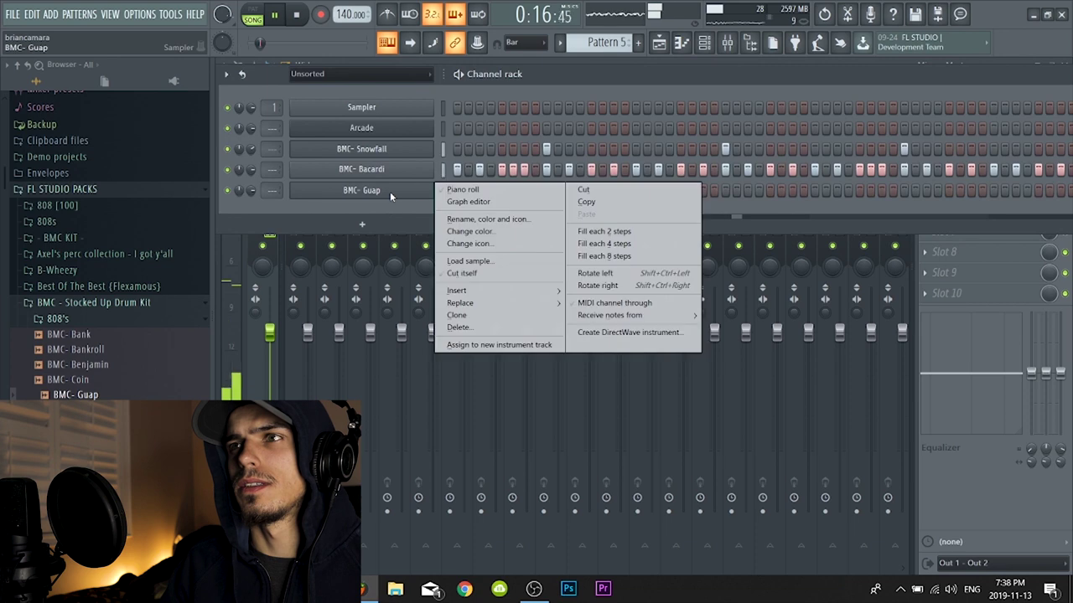
{"action": "left_click", "coordinate": [465, 190]}
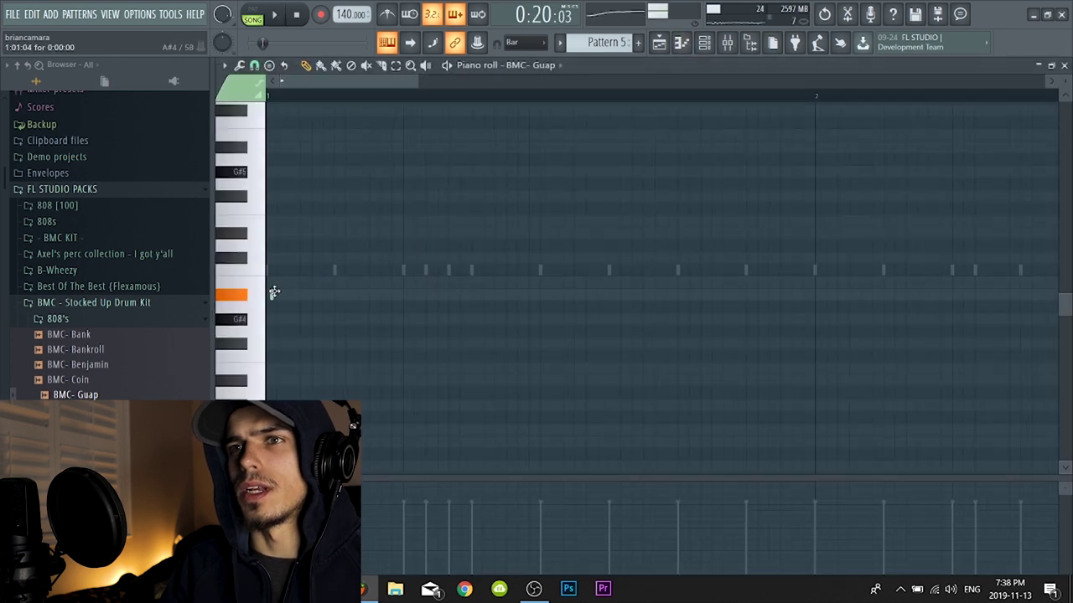
{"action": "left_click_drag", "start_coordinate": [274, 291], "coordinate": [289, 258]}
{"action": "right_click", "coordinate": [289, 258]}
{"action": "left_click", "coordinate": [1061, 66]}
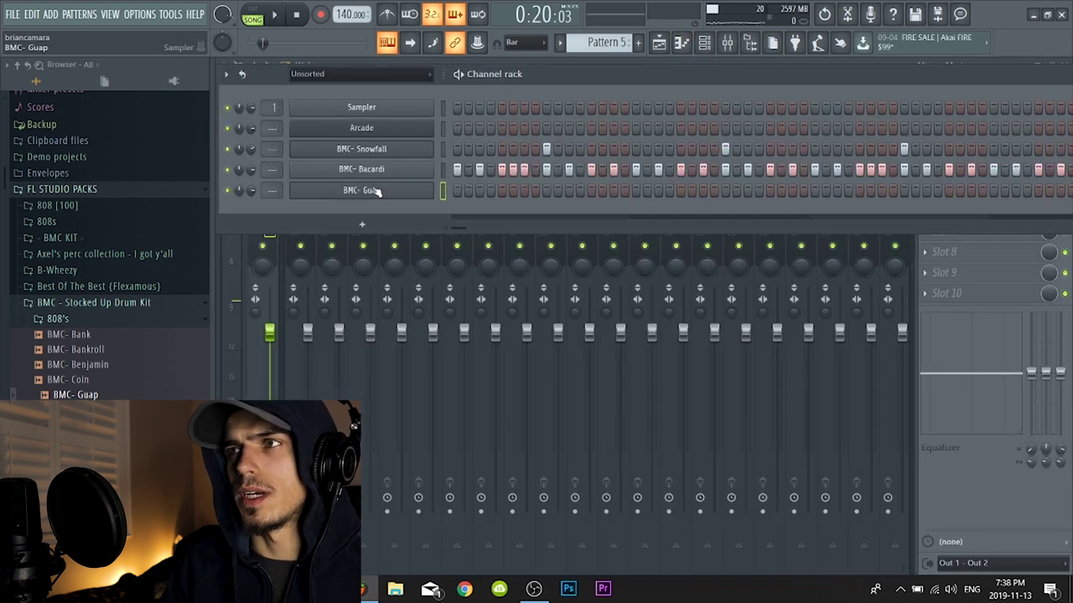
Check the Arcade notes in Pattern 2, set Pattern 5's opening Guap note to G5 at the start of bar 1, and play the loop
{"action": "scroll", "coordinate": [619, 41], "scroll_direction": "up", "scroll_amount": 3}
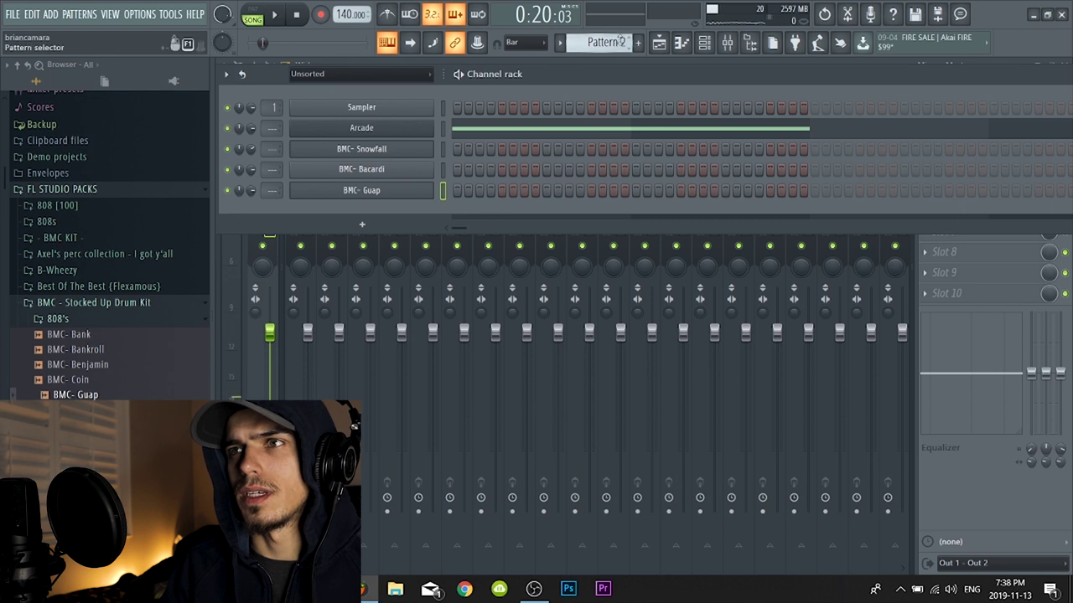
{"action": "left_click", "coordinate": [422, 132]}
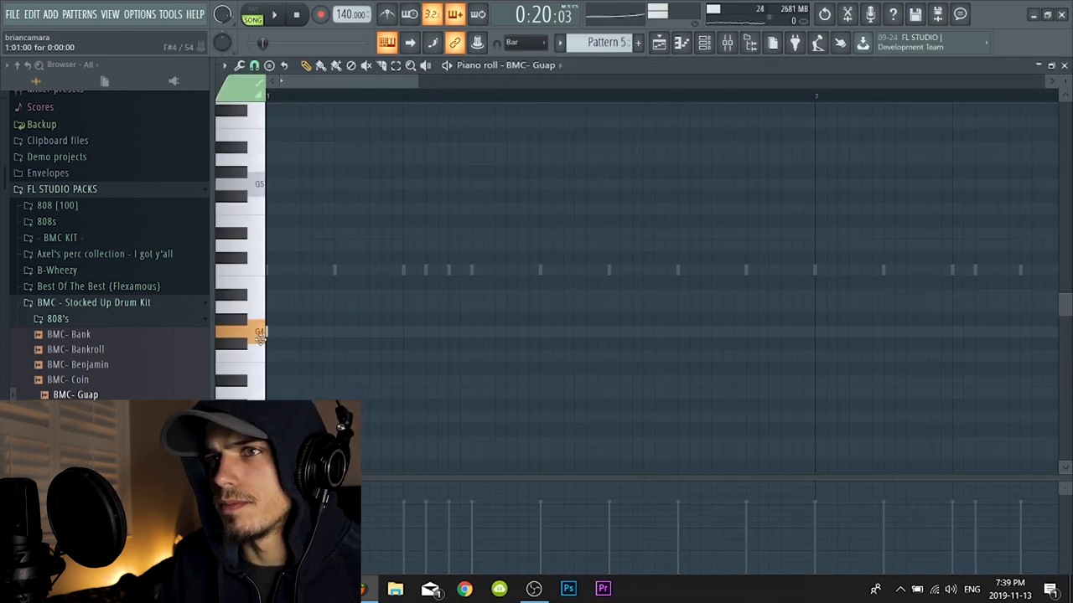
{"action": "left_click_drag", "start_coordinate": [260, 335], "coordinate": [239, 188]}
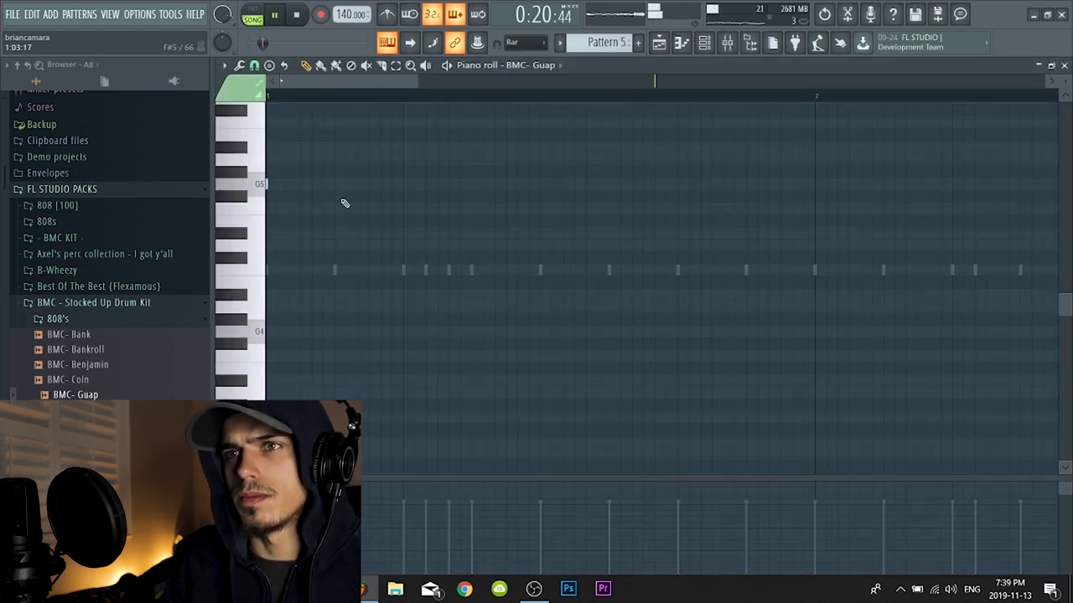
{"action": "key", "text": "space"}
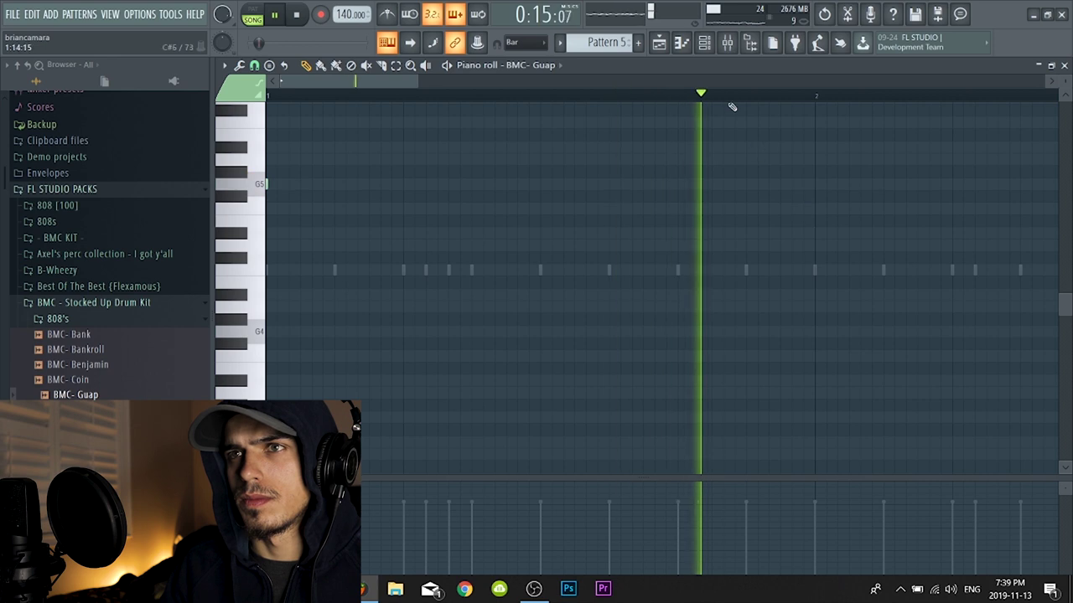
{"action": "key", "text": "space"}
{"action": "scroll", "coordinate": [728, 96], "scroll_direction": "down", "scroll_amount": 2}
{"action": "key", "text": "space"}
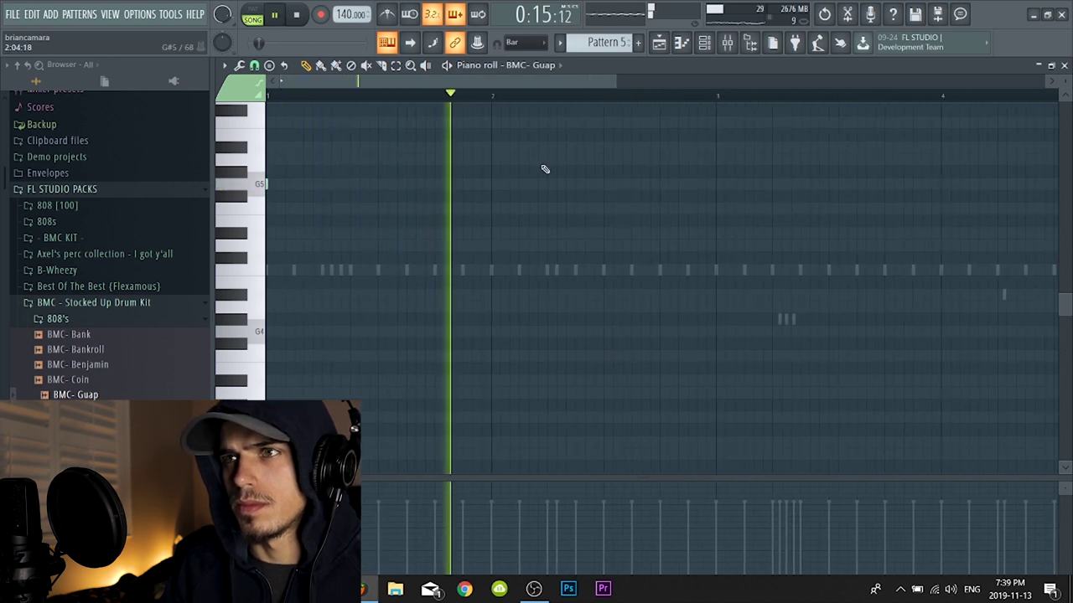
Add two short D5 Guap notes in bar 2 while checking them against the loop, and set the piano roll snap to 1/2 step
{"action": "key", "text": "space"}
{"action": "left_click_drag", "start_coordinate": [546, 159], "coordinate": [545, 215]}
{"action": "key", "text": "space"}
{"action": "key", "text": "space"}
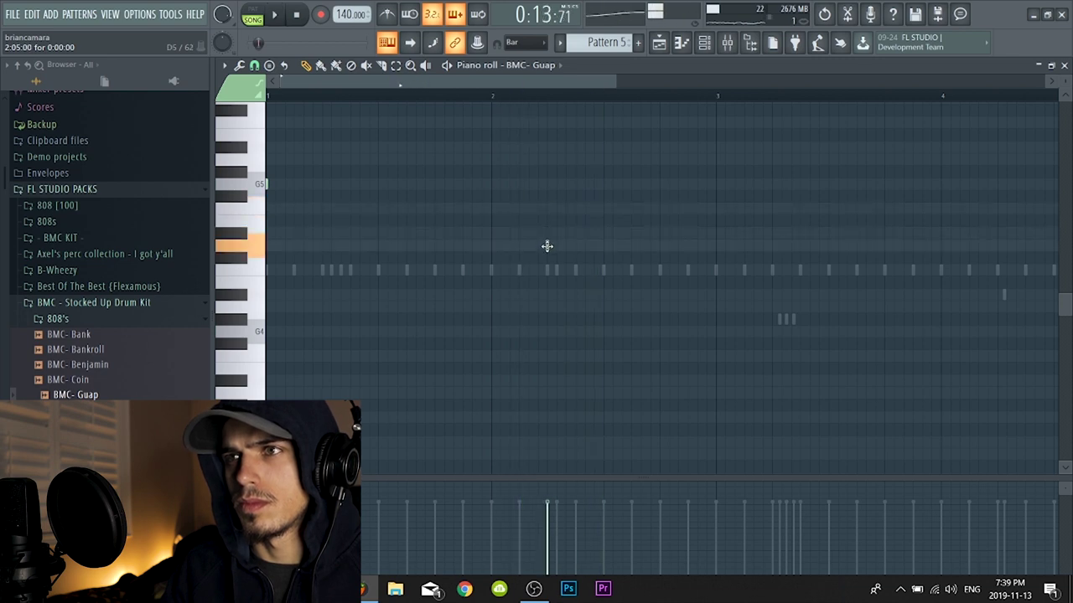
{"action": "key", "text": "space"}
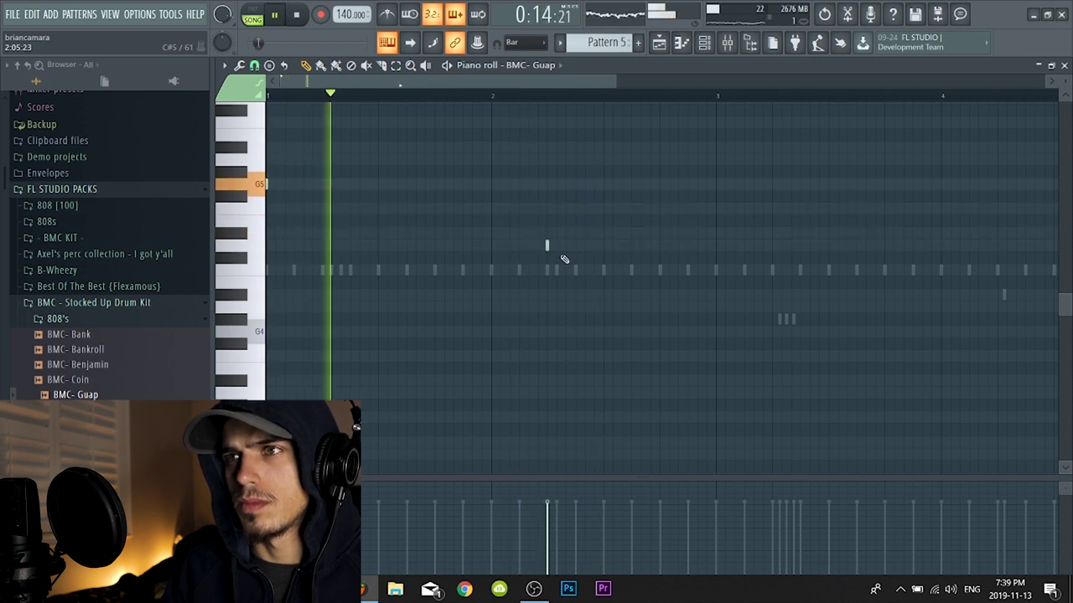
{"action": "left_click", "coordinate": [632, 246]}
{"action": "key", "text": "space"}
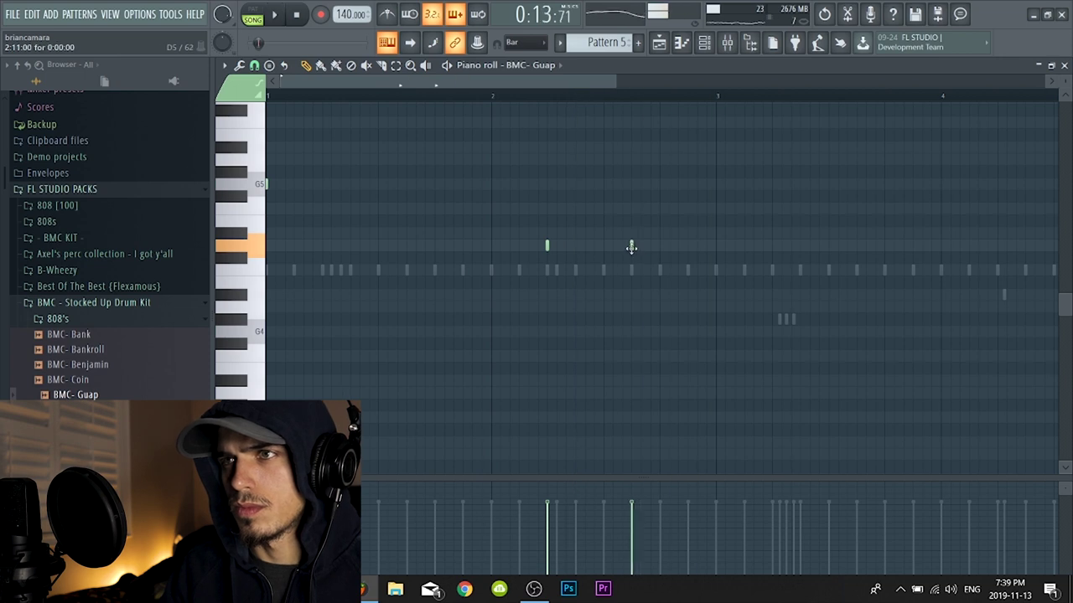
{"action": "key", "text": "space"}
{"action": "left_click", "coordinate": [253, 65]}
{"action": "left_click", "coordinate": [276, 165]}
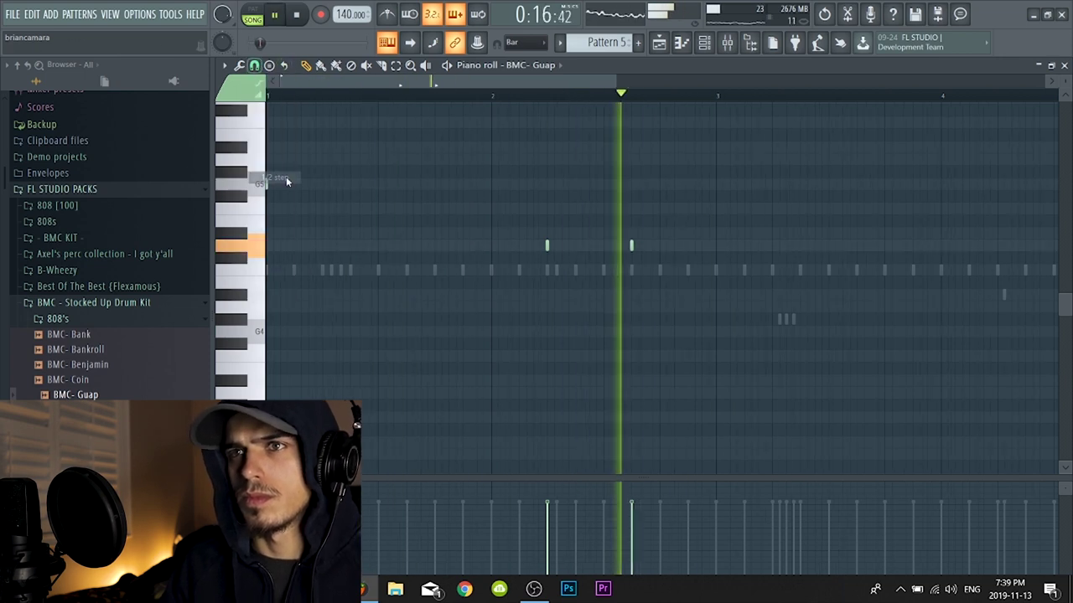
{"action": "key", "text": "space"}
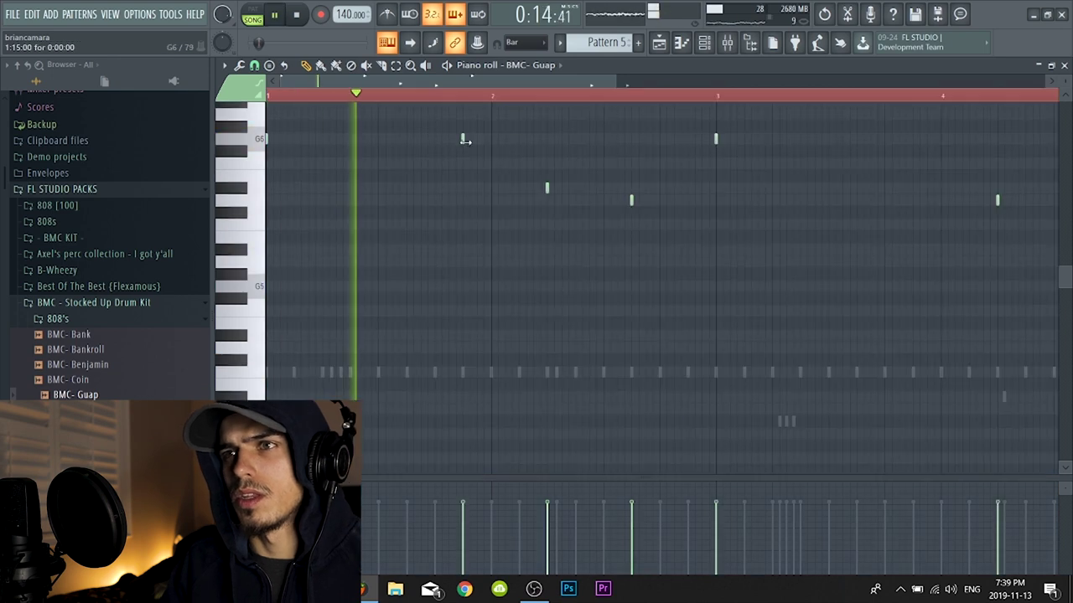
Delete the G6 Guap note at the end of bar 1 and try one at step 3 of bar 2 instead
{"action": "right_click", "coordinate": [464, 140]}
{"action": "left_click", "coordinate": [519, 139]}
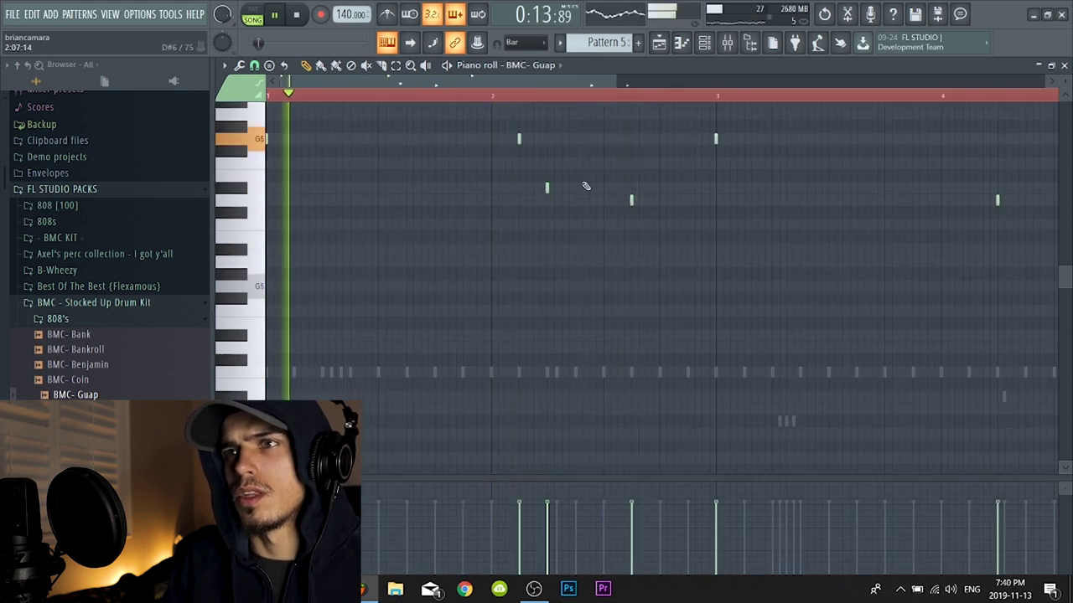
{"action": "right_click", "coordinate": [520, 139]}
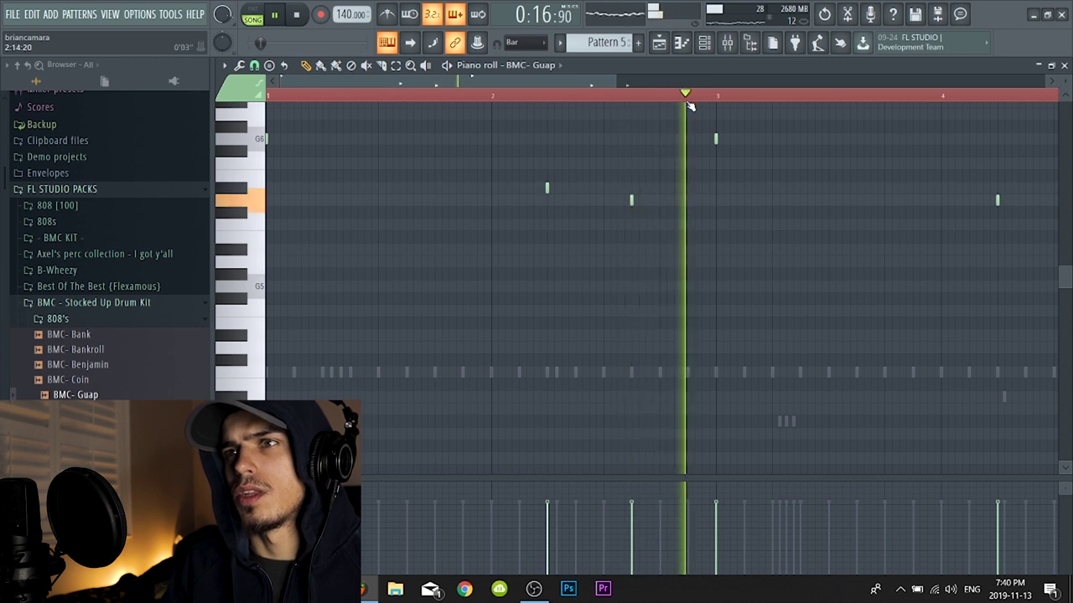
Add a G6 Guap note at step 3 of bar 4 and raise the D6 note right after it to D#6
{"action": "scroll", "coordinate": [700, 99], "scroll_direction": "down", "scroll_amount": 2}
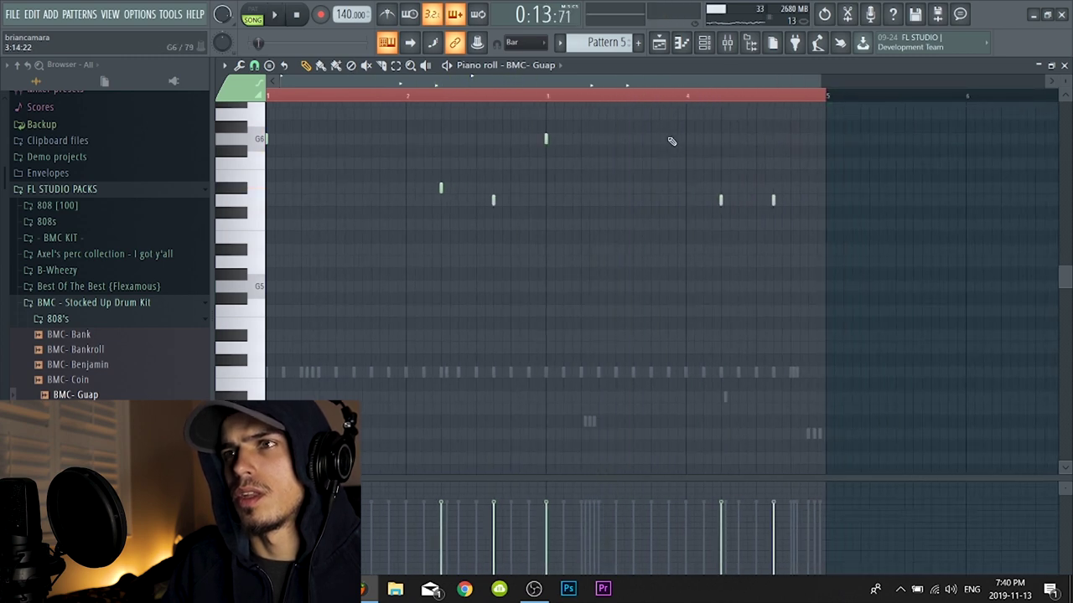
{"action": "left_click_drag", "start_coordinate": [671, 139], "coordinate": [702, 140]}
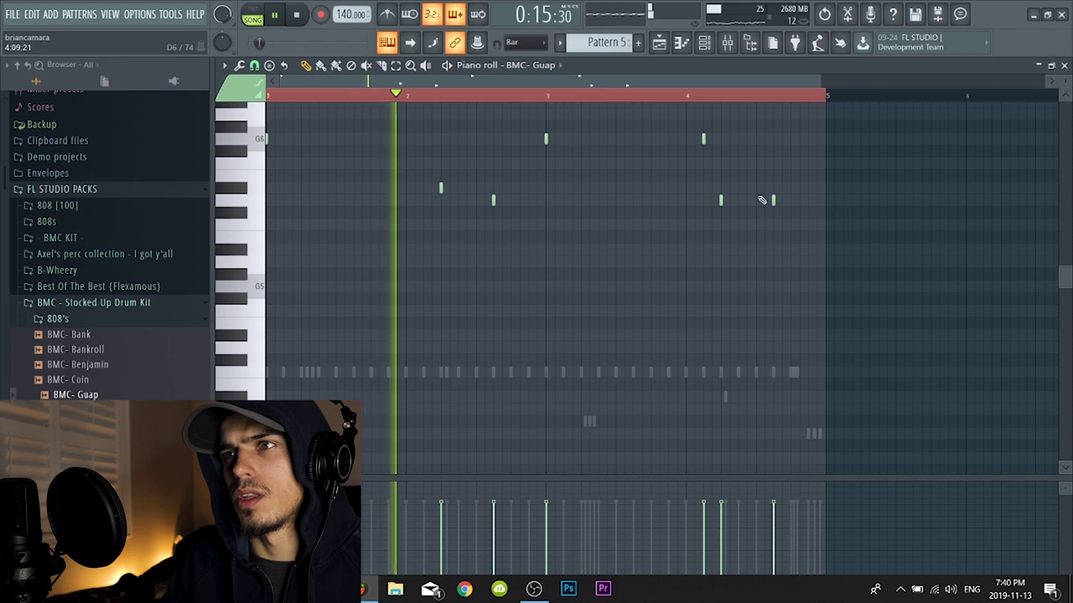
{"action": "left_click_drag", "start_coordinate": [724, 197], "coordinate": [722, 187]}
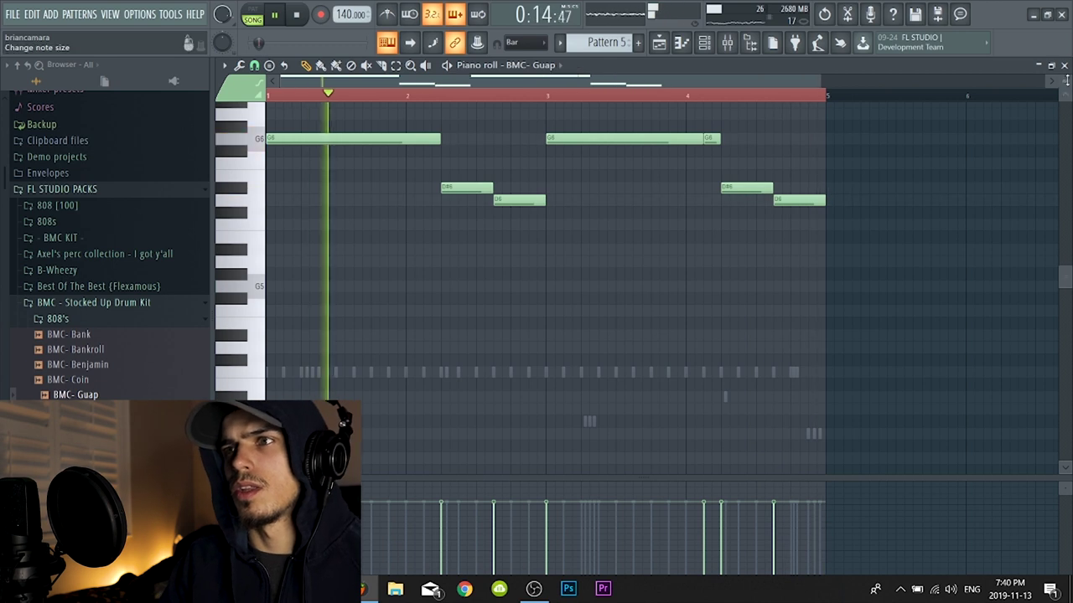
Transpose all the Guap notes down in whole octaves
{"action": "key", "text": "ctrl+a"}
{"action": "key", "text": "ctrl+Down"}
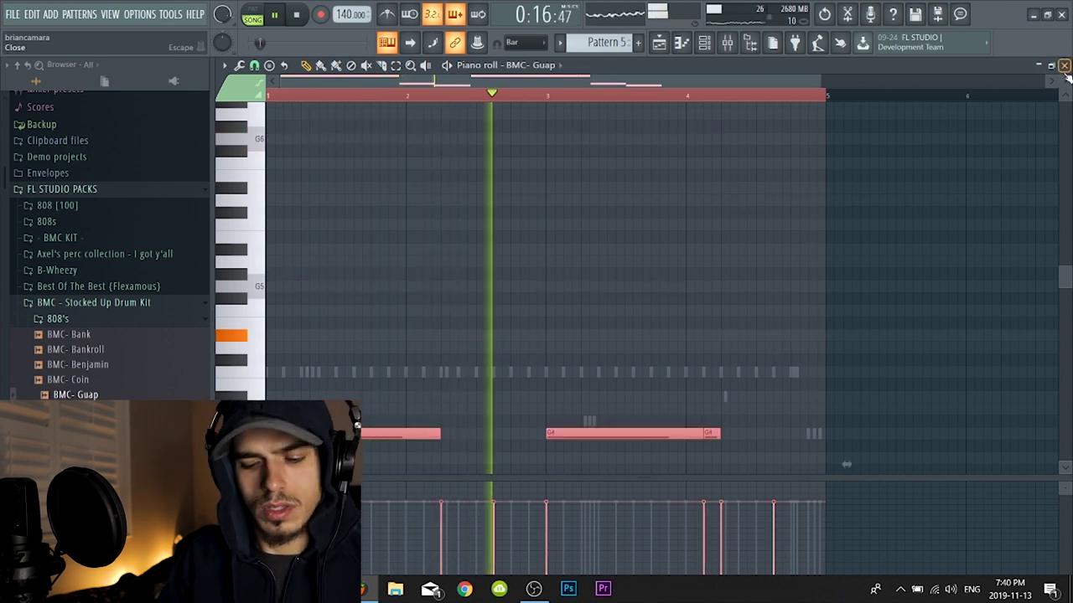
{"action": "scroll", "coordinate": [1064, 73], "scroll_direction": "up", "scroll_amount": 7}
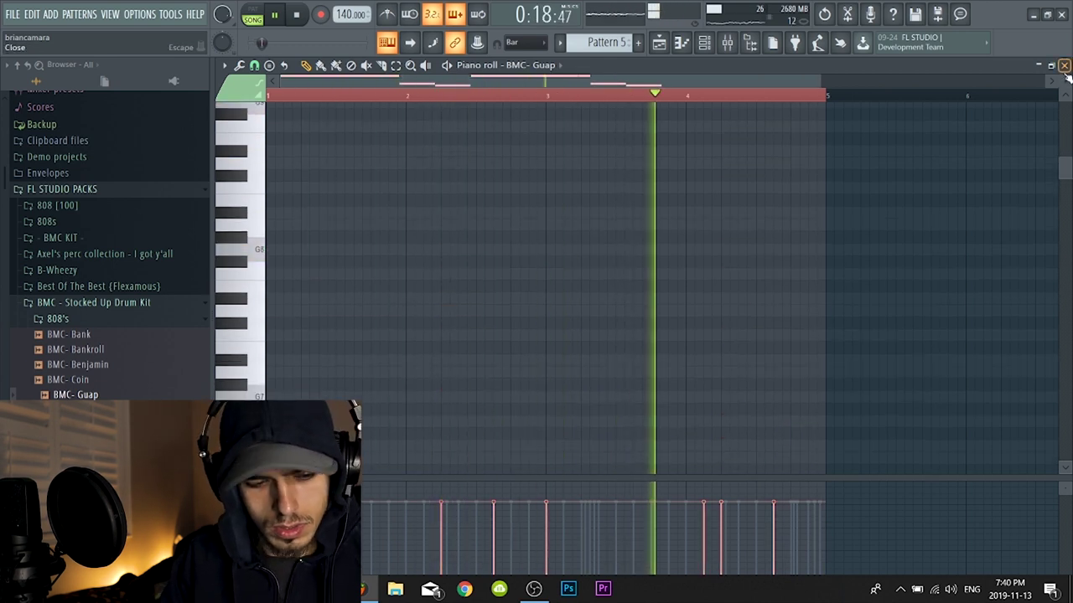
{"action": "scroll", "coordinate": [749, 149], "scroll_direction": "up", "scroll_amount": 2}
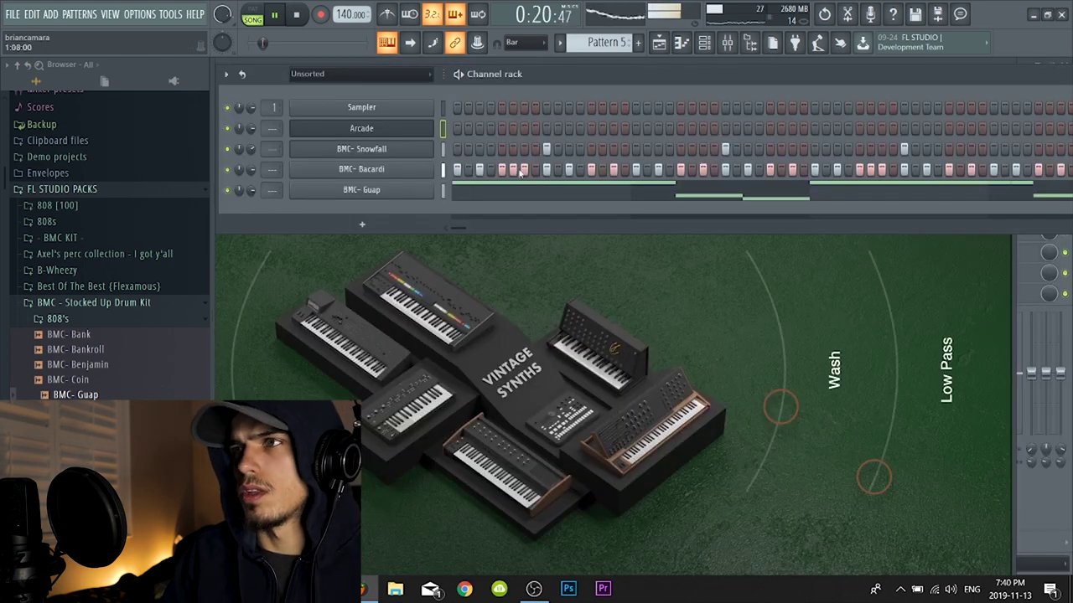
Open the Guap channel settings and enable its volume envelope with a flat hold
{"action": "right_click", "coordinate": [400, 190]}
{"action": "left_click", "coordinate": [478, 273]}
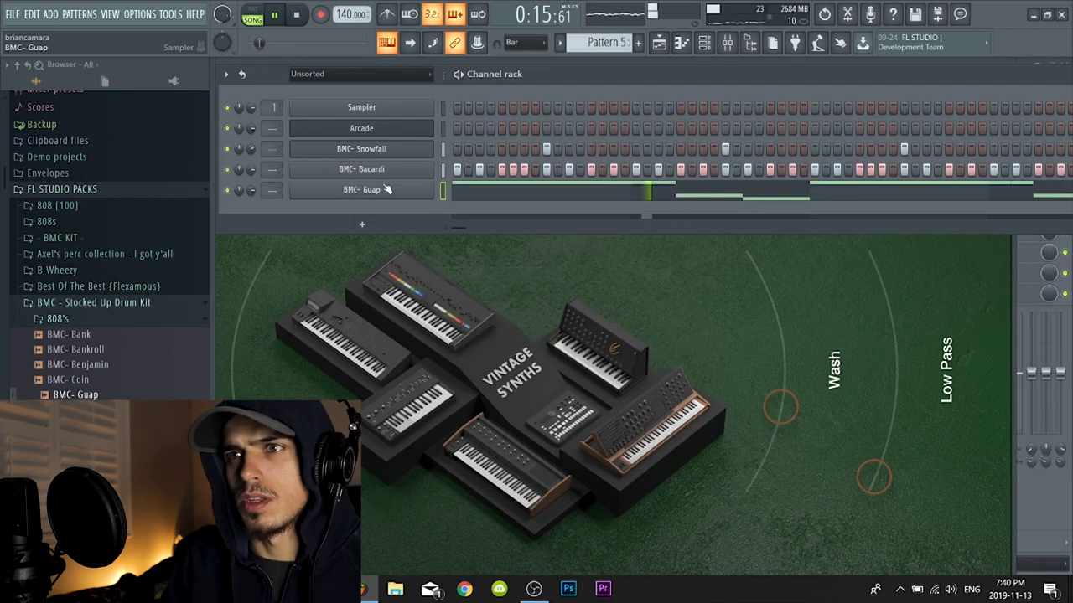
{"action": "left_click", "coordinate": [388, 190]}
{"action": "left_click", "coordinate": [403, 268]}
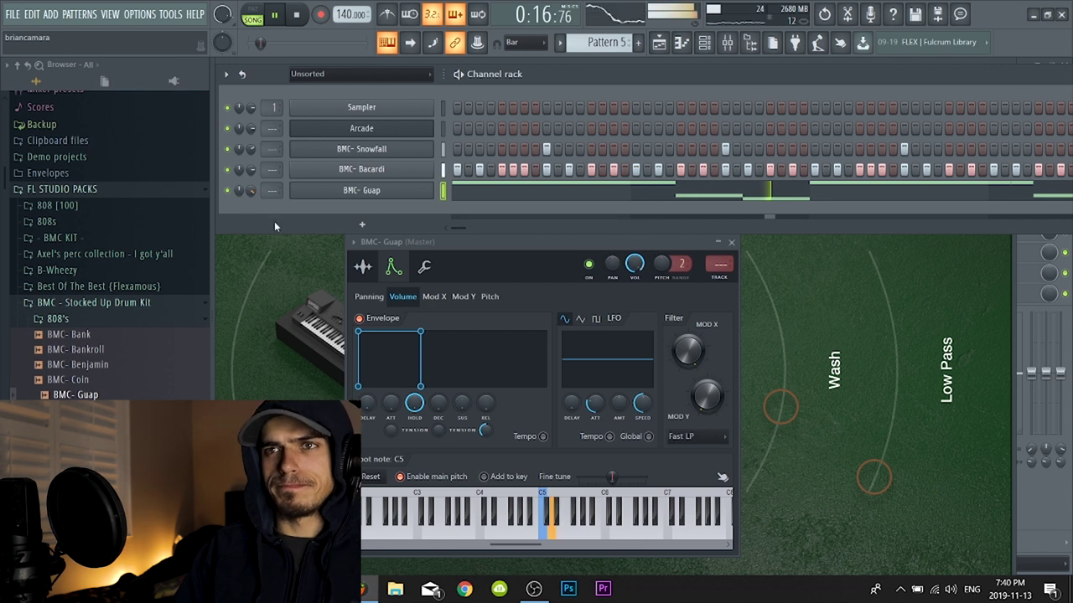
Browse the drum kit's clap and open hat samples, load Uranus and Saturn as channels, and place a Uranus hit on step 5 of bar 2
{"action": "left_click", "coordinate": [105, 319]}
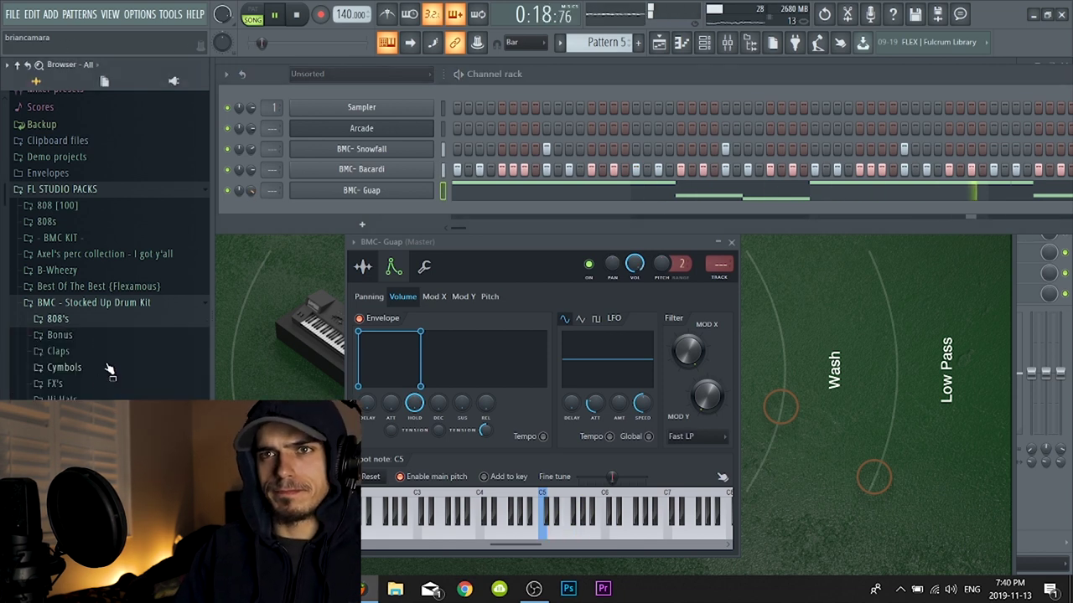
{"action": "left_click", "coordinate": [107, 352]}
{"action": "left_click", "coordinate": [112, 382]}
{"action": "left_click", "coordinate": [109, 501]}
{"action": "scroll", "coordinate": [109, 243], "scroll_direction": "down", "scroll_amount": 7}
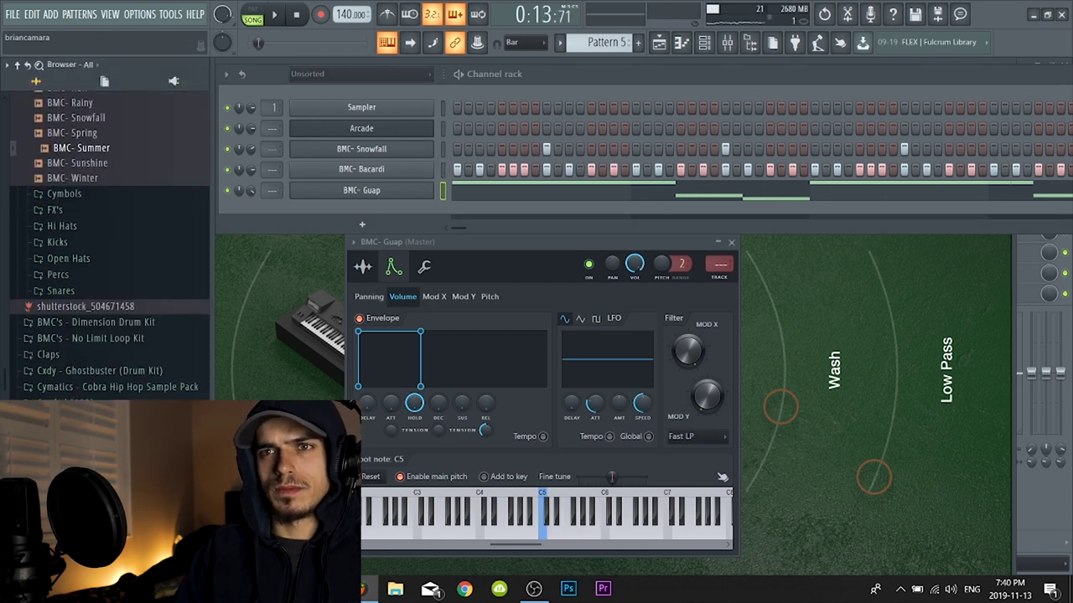
{"action": "left_click", "coordinate": [78, 253]}
{"action": "left_click", "coordinate": [96, 282]}
{"action": "left_click", "coordinate": [96, 328]}
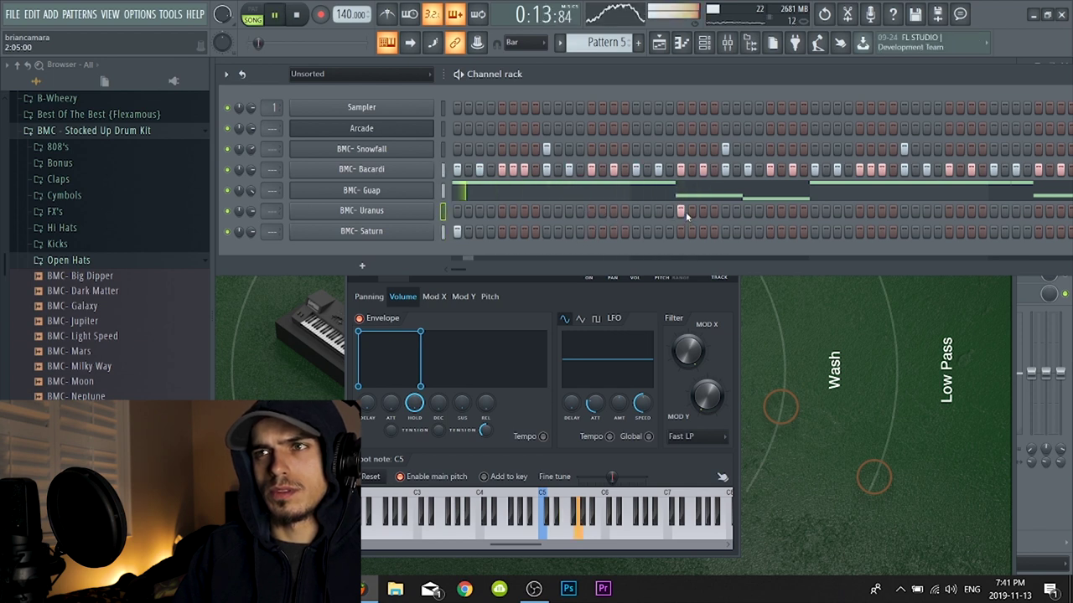
{"action": "left_click", "coordinate": [682, 211]}
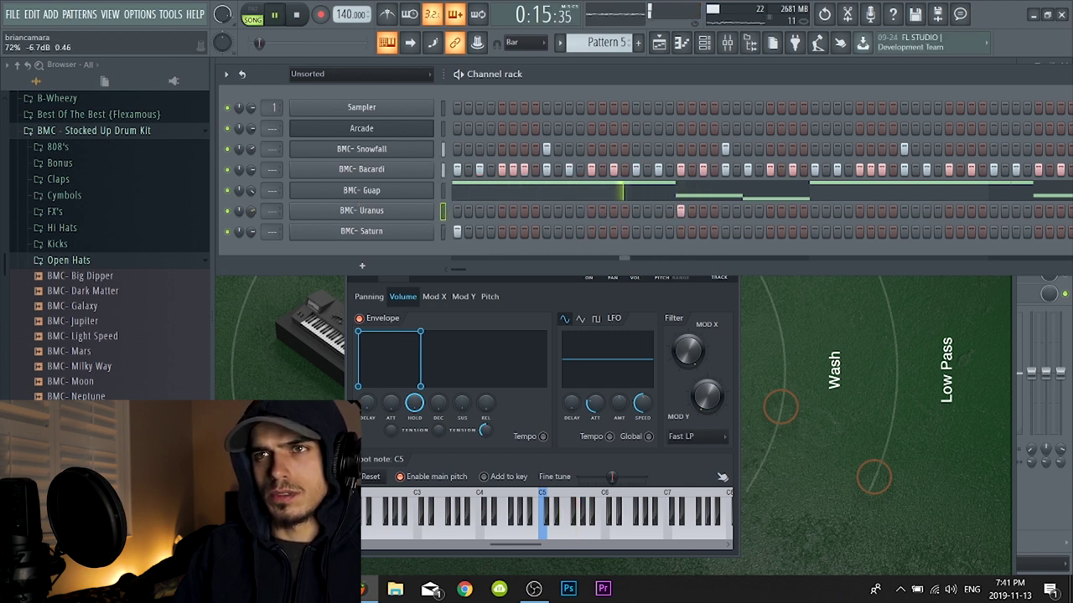
Load the Lava Cake sample from the drum kit's Kicks folder as a new channel
{"action": "left_click", "coordinate": [69, 260]}
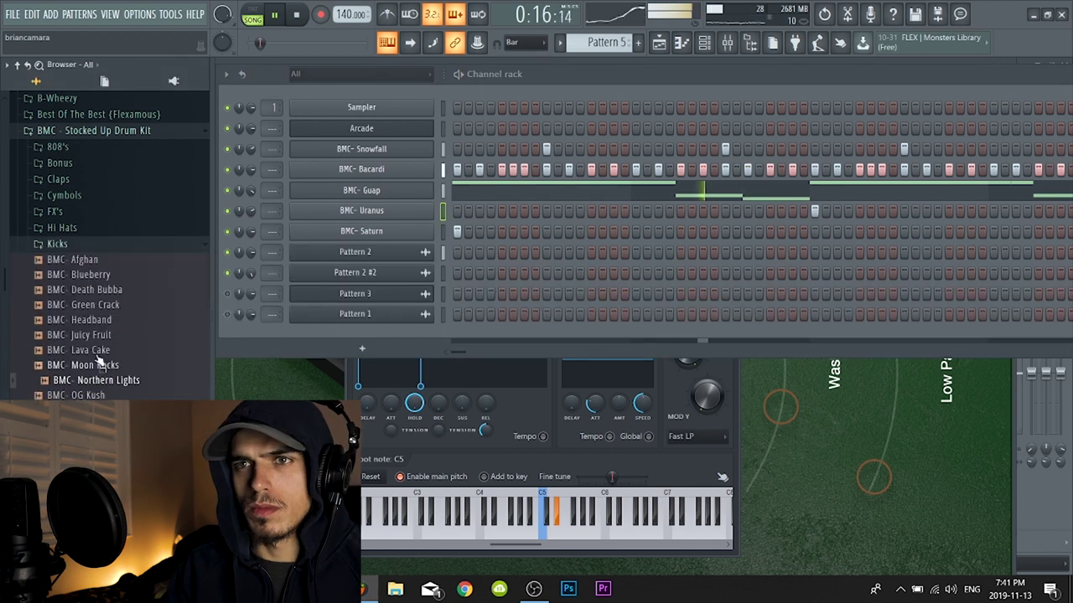
{"action": "left_click", "coordinate": [107, 351]}
{"action": "left_click_drag", "start_coordinate": [107, 357], "coordinate": [436, 335]}
{"action": "key", "text": "space"}
Copy the Guap notes to the Lava Cake kick channel
{"action": "left_click", "coordinate": [444, 191]}
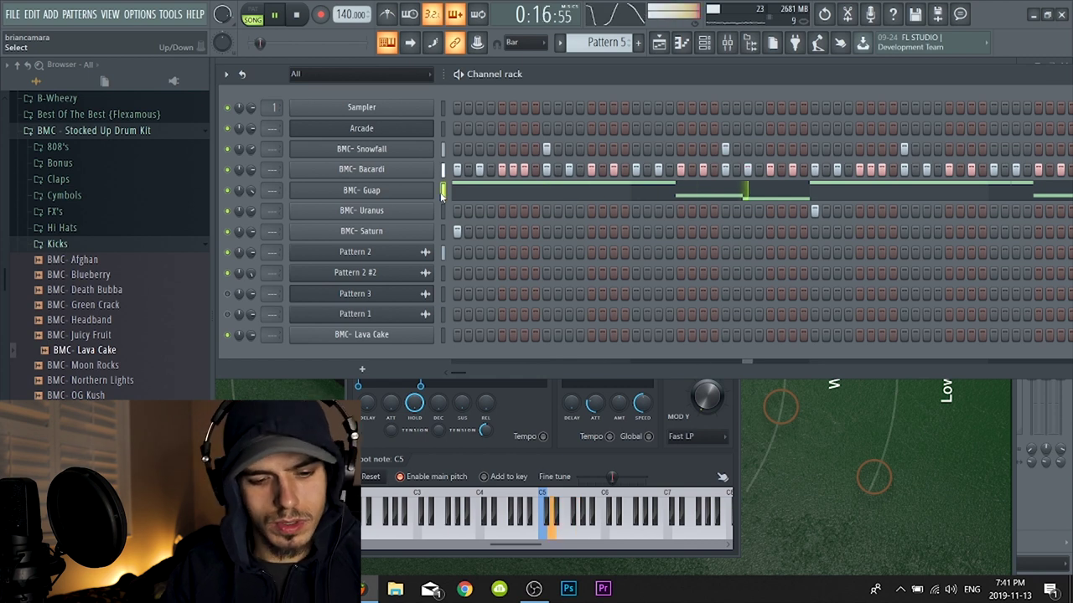
{"action": "left_click", "coordinate": [442, 335]}
{"action": "key", "text": "ctrl+v"}
Flatten all the Lava Cake kick notes to C5 with the piano roll limiter
{"action": "left_click", "coordinate": [511, 338]}
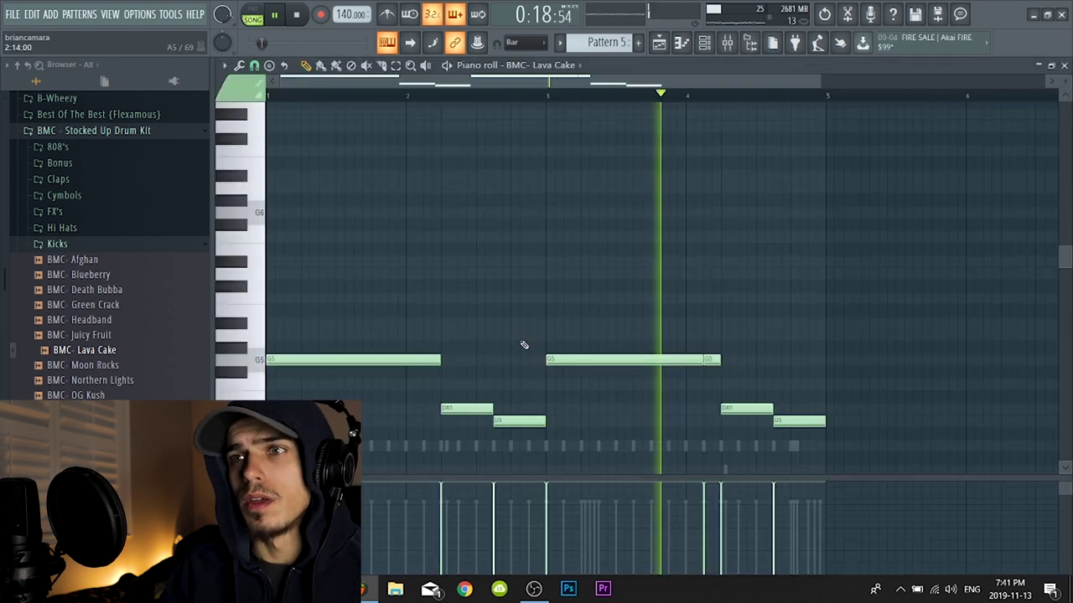
{"action": "key", "text": "alt+k"}
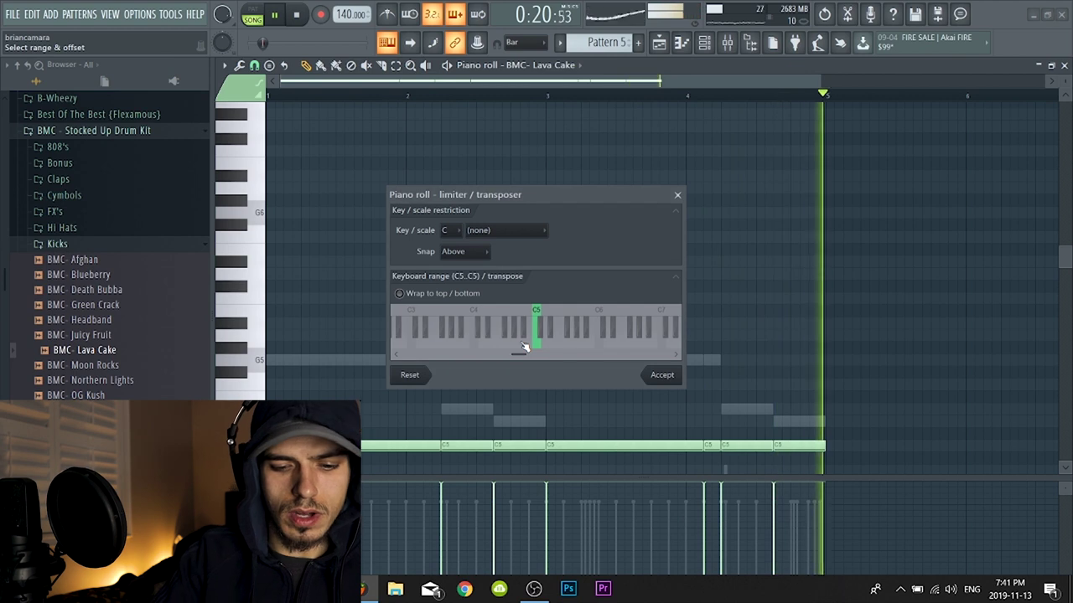
{"action": "key", "text": "Return"}
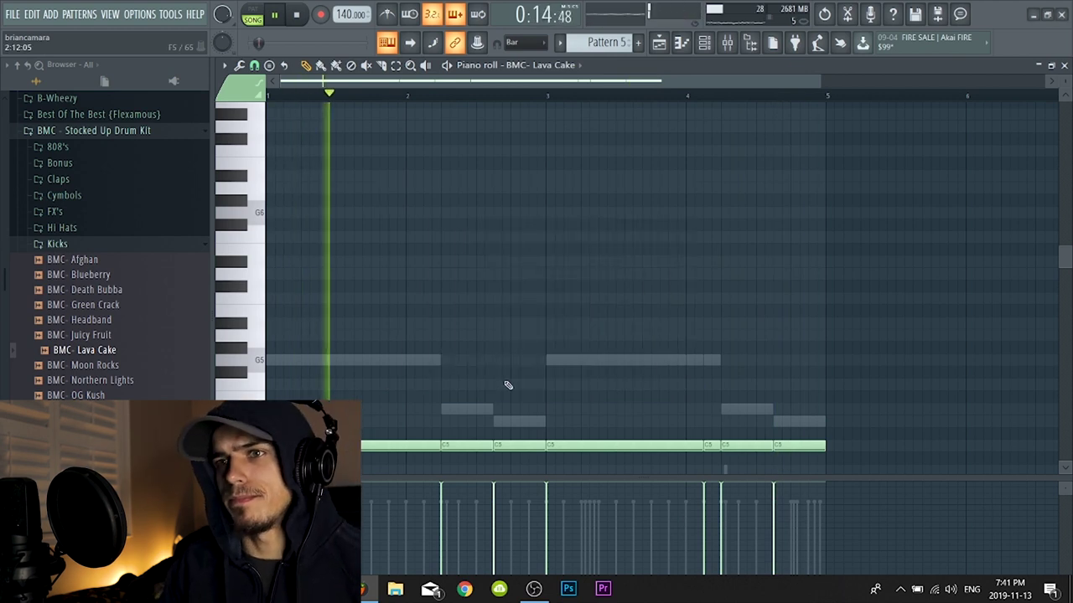
{"action": "key", "text": "ctrl+a"}
{"action": "scroll", "coordinate": [553, 346], "scroll_direction": "down", "scroll_amount": 2}
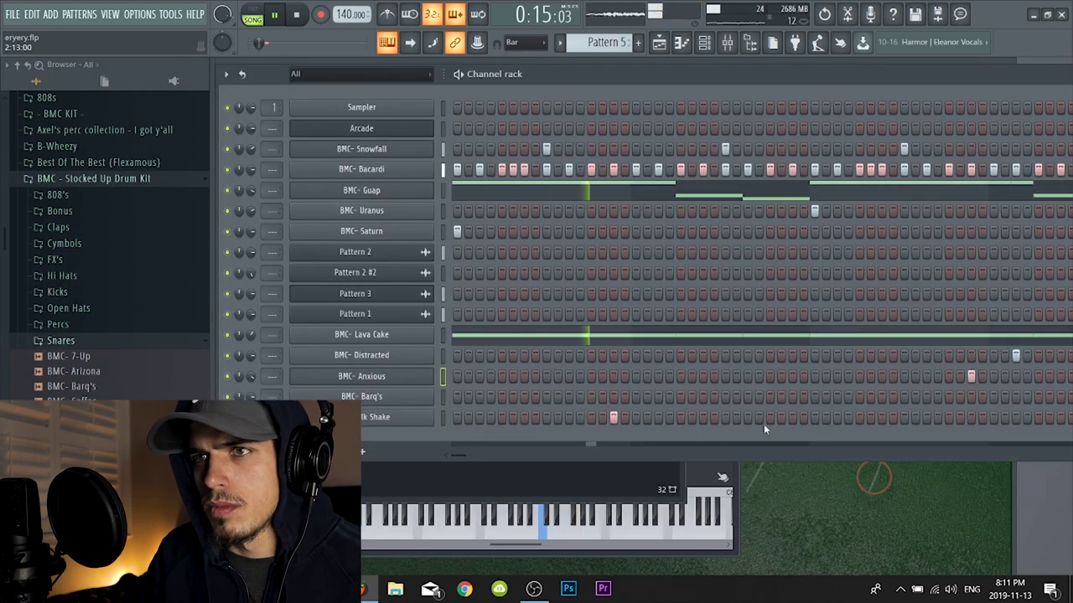
Replace the Anxious hit on step 15 of bar 3 with a Barq's snare hit and adjust the other Barq's hits
{"action": "left_click", "coordinate": [971, 396]}
{"action": "left_click", "coordinate": [973, 378]}
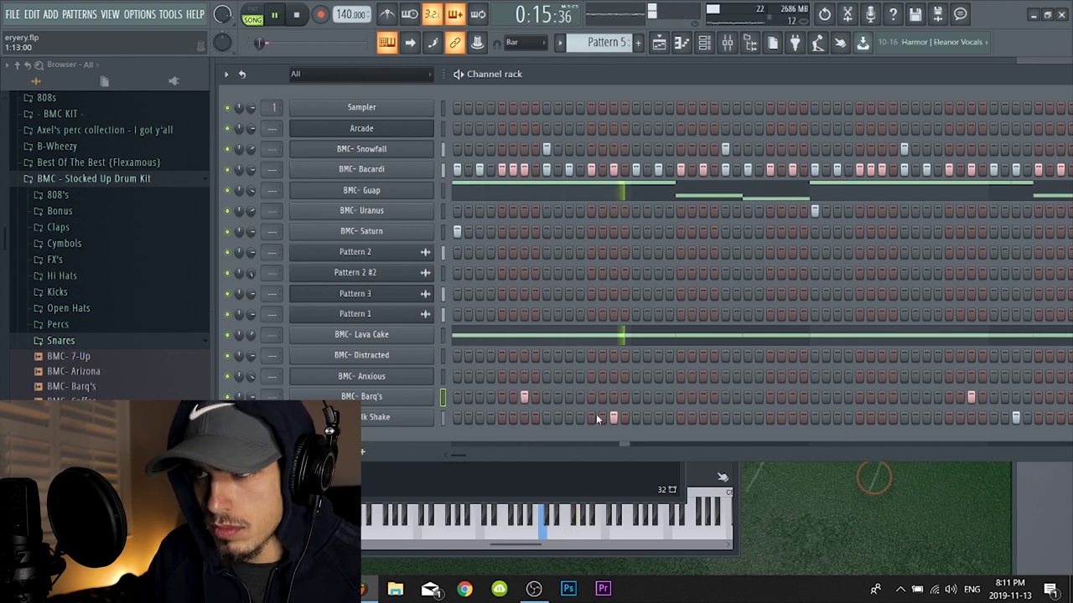
{"action": "right_click", "coordinate": [927, 396]}
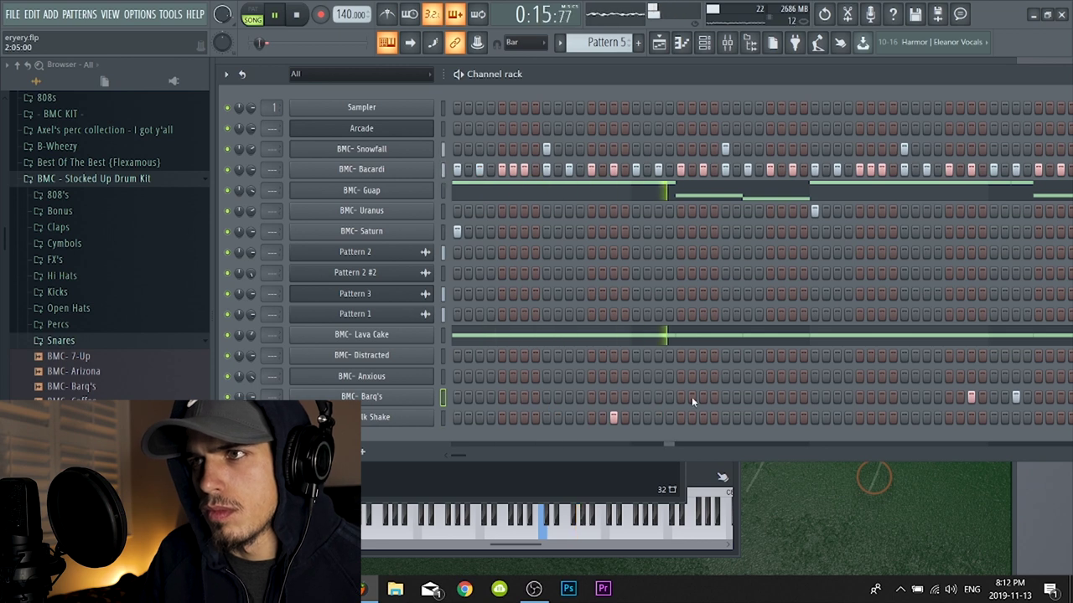
{"action": "left_click", "coordinate": [972, 401]}
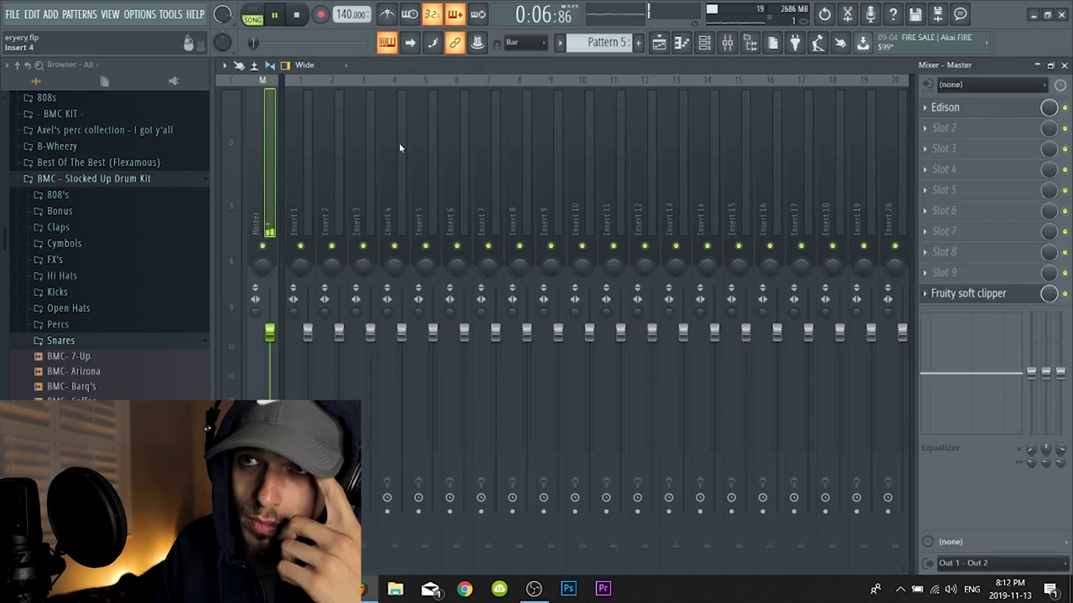
Route all the selected channels to consecutive mixer tracks starting from Insert 1
{"action": "left_click", "coordinate": [335, 163]}
{"action": "left_click", "coordinate": [305, 168]}
{"action": "right_click", "coordinate": [305, 168]}
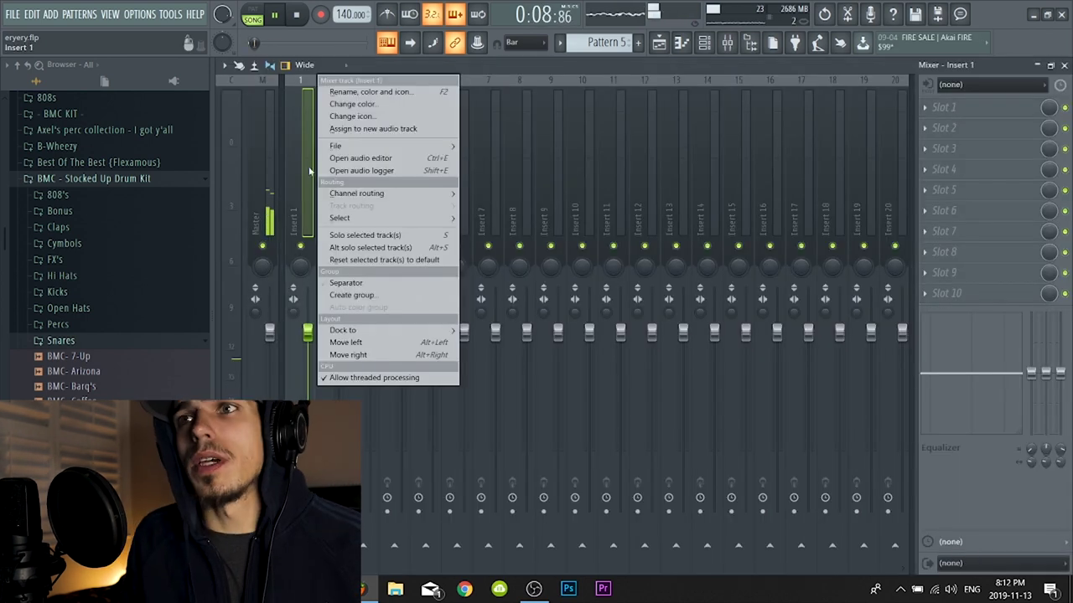
{"action": "mouse_move", "coordinate": [386, 194]}
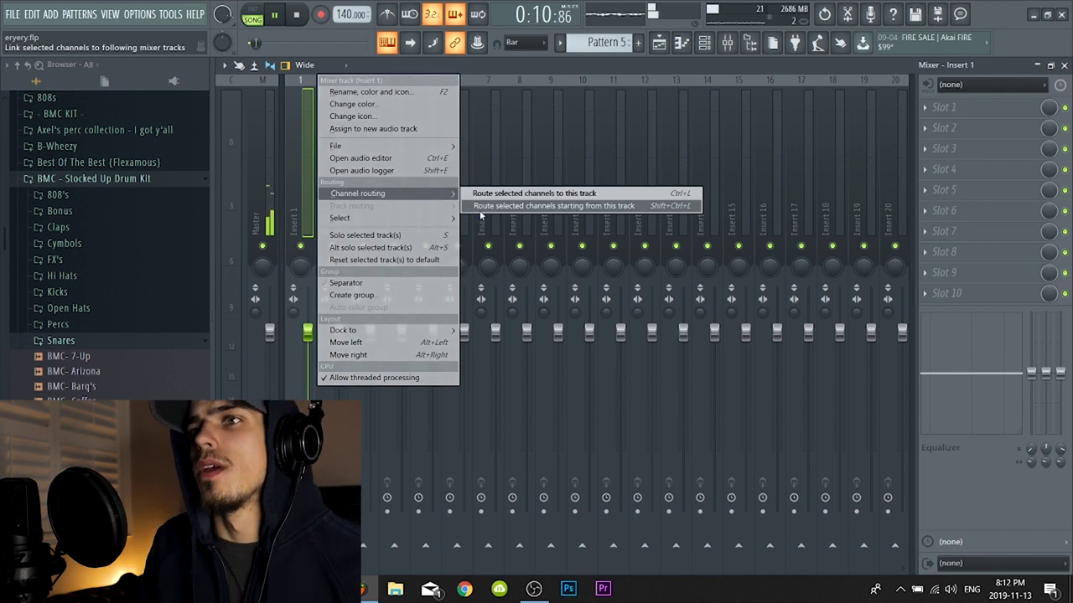
{"action": "left_click", "coordinate": [480, 209]}
Load Fruity Parametric EQ 2 on the Pattern 2 mixer track and cut its low end with band 1
{"action": "left_click", "coordinate": [559, 211]}
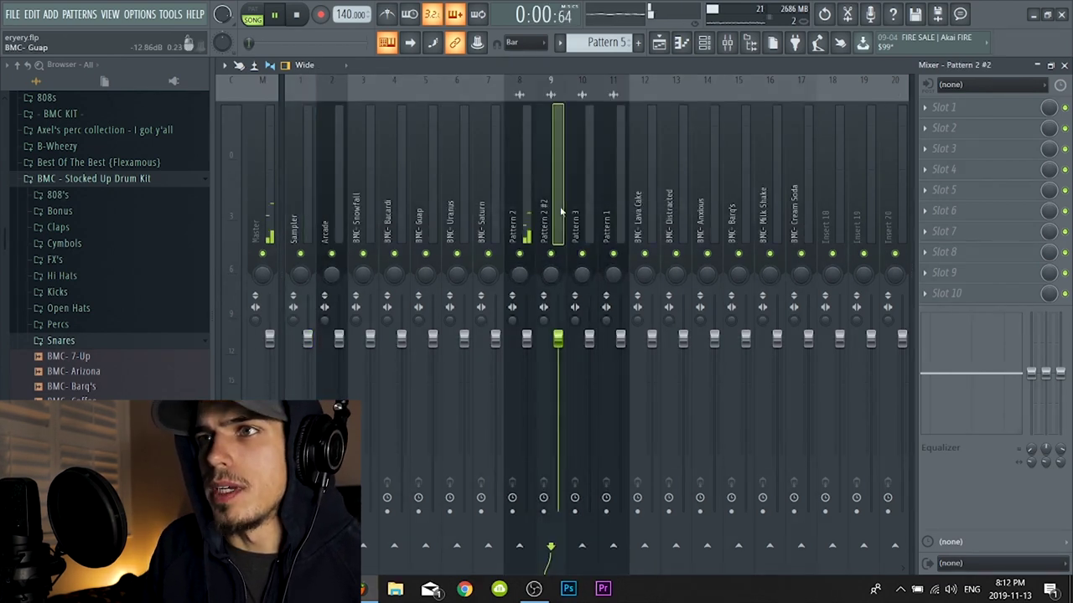
{"action": "left_click", "coordinate": [586, 213]}
{"action": "left_click", "coordinate": [504, 215]}
{"action": "left_click", "coordinate": [525, 215]}
{"action": "left_click", "coordinate": [980, 107]}
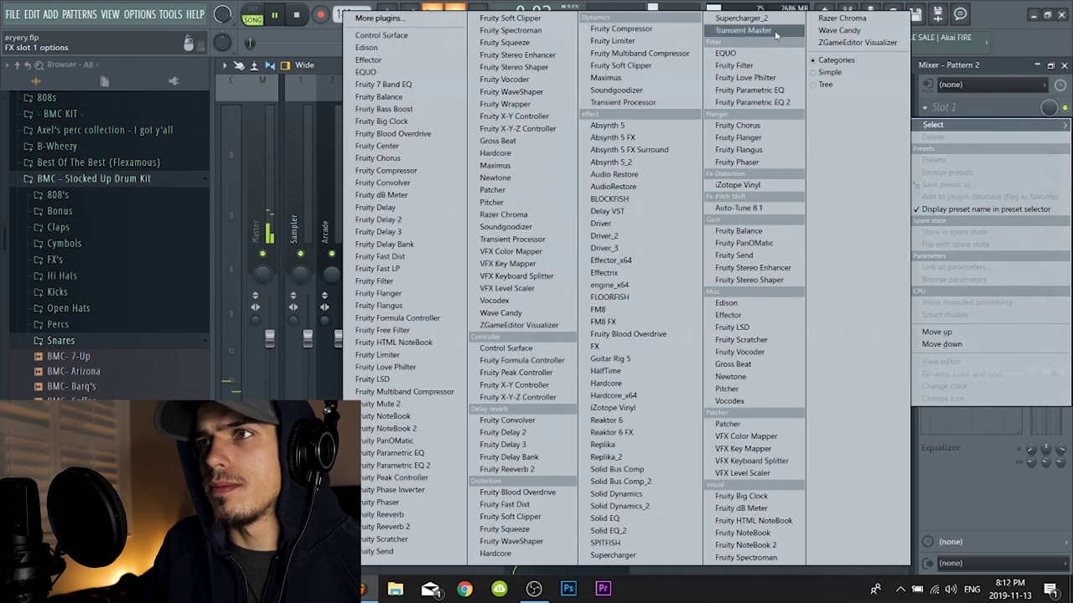
{"action": "left_click", "coordinate": [753, 103]}
{"action": "left_click_drag", "start_coordinate": [321, 265], "coordinate": [368, 325]}
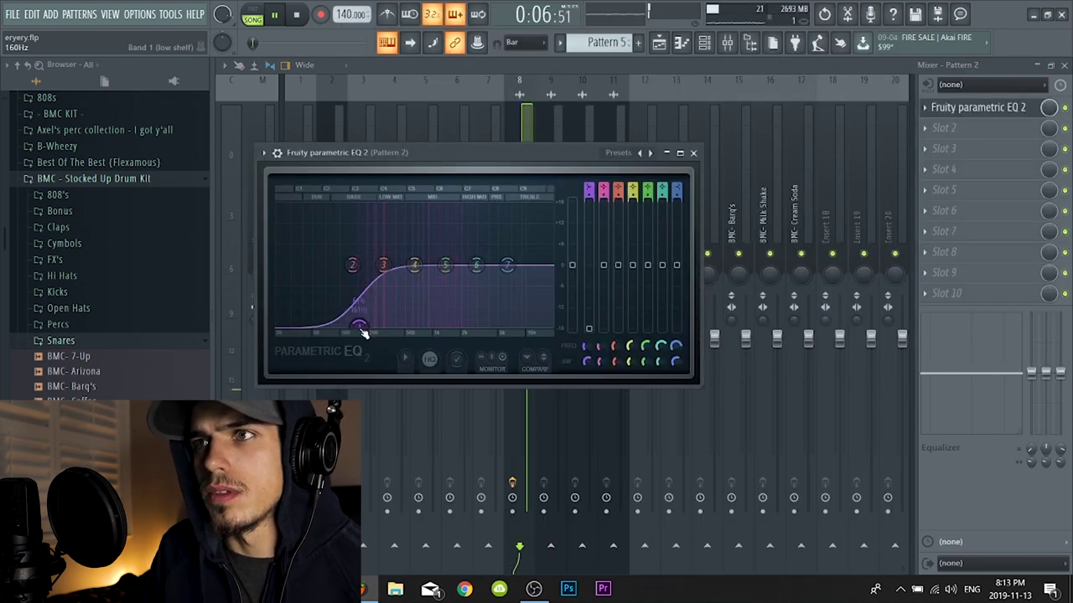
Load Fruity Parametric EQ 2 in the first effect slot of the Pattern 1 mixer track
{"action": "left_click", "coordinate": [748, 208]}
{"action": "left_click", "coordinate": [528, 213]}
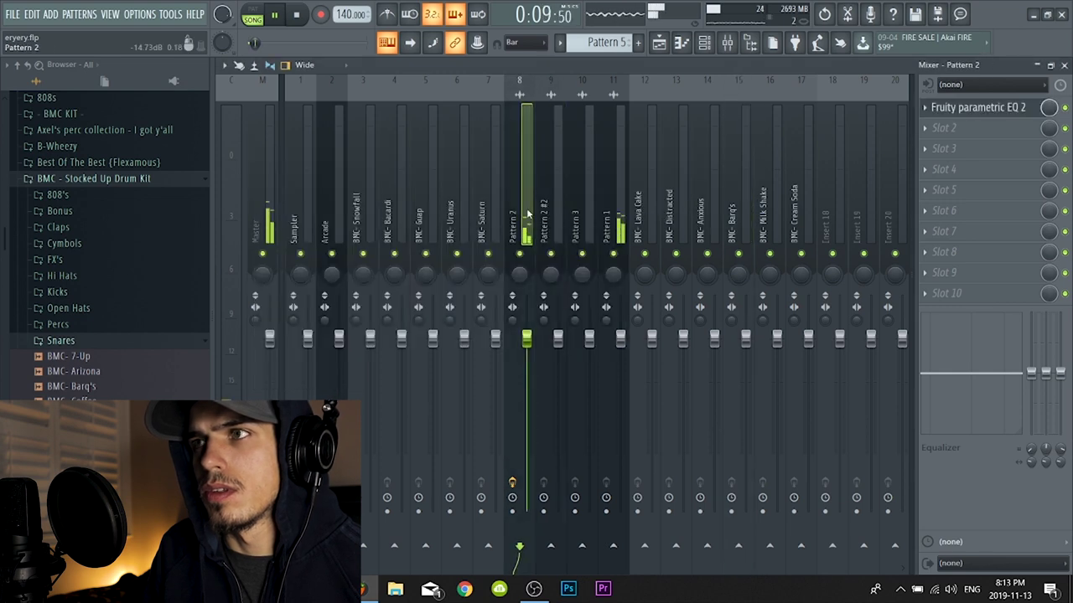
{"action": "left_click", "coordinate": [622, 214]}
{"action": "left_click", "coordinate": [949, 120]}
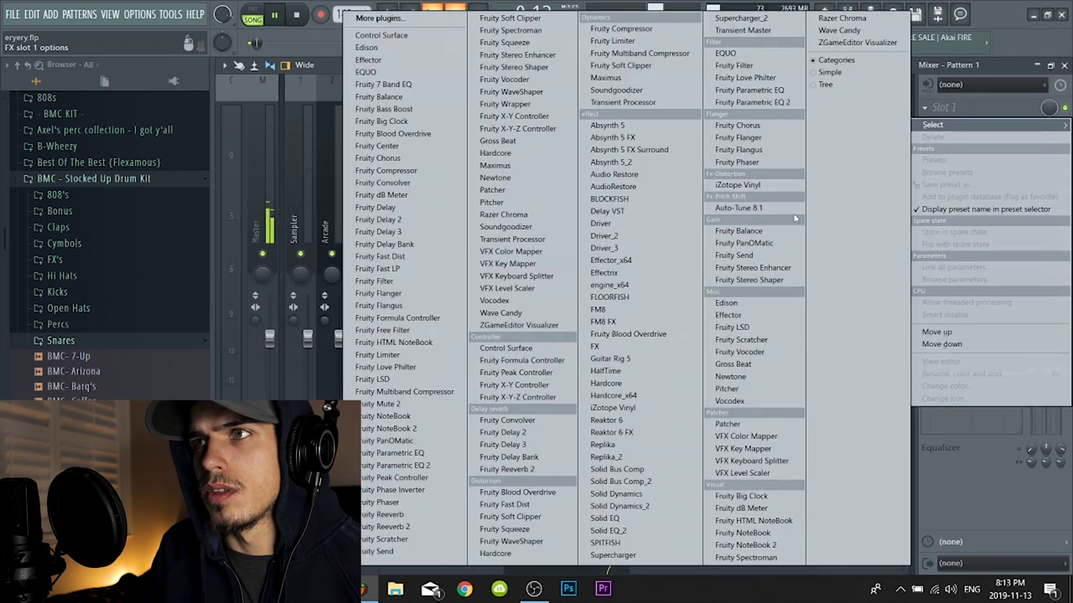
{"action": "left_click", "coordinate": [774, 100]}
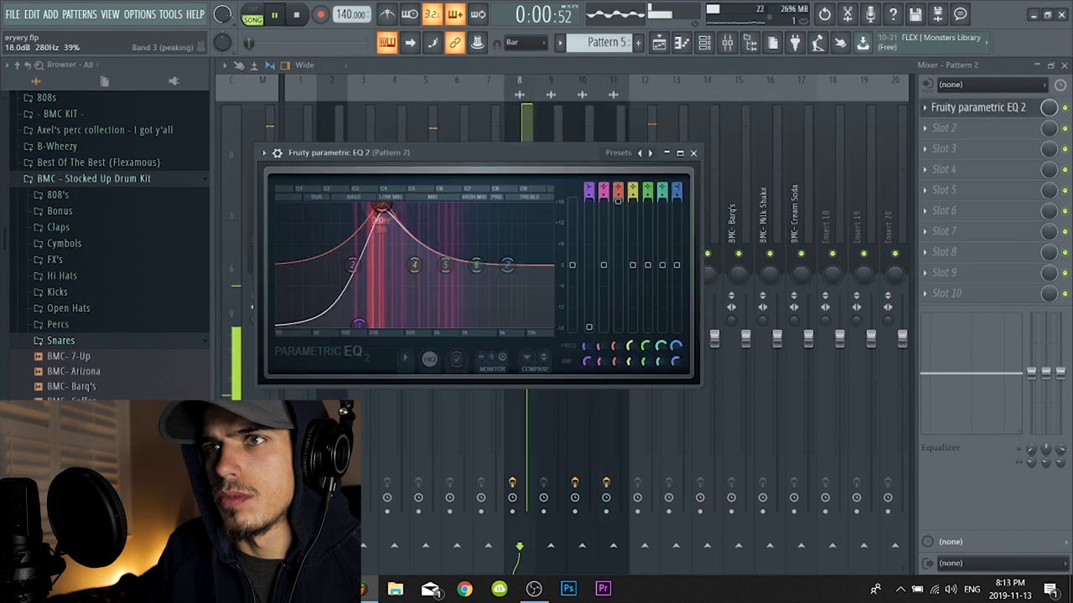
{"action": "left_click_drag", "start_coordinate": [383, 210], "coordinate": [402, 208]}
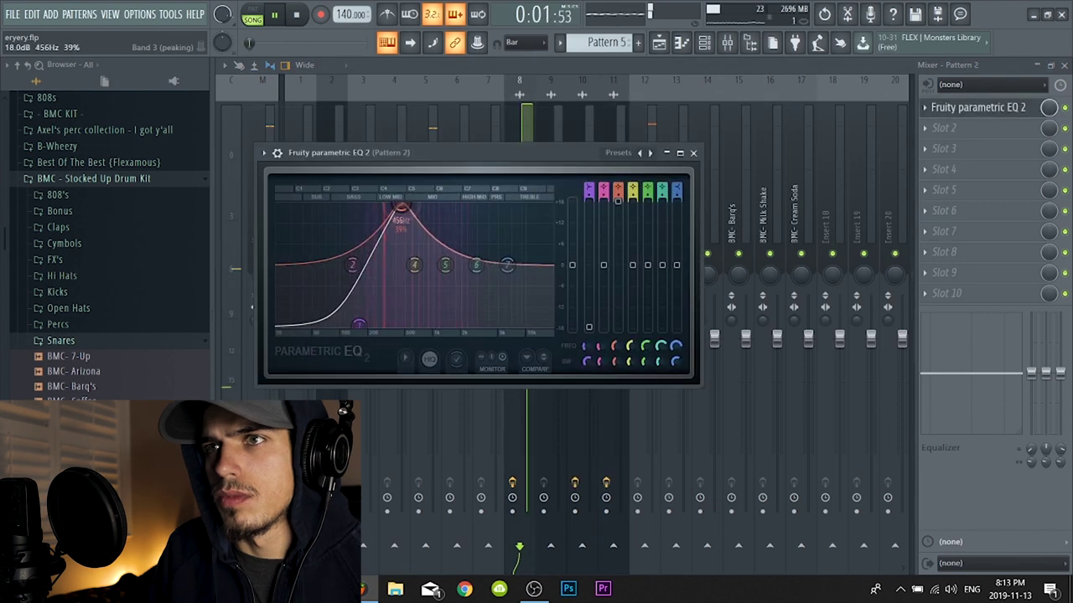
{"action": "right_click", "coordinate": [405, 208]}
{"action": "left_click", "coordinate": [420, 220]}
Shape the Pattern 2 EQ with band 4 boosted about 5.6 dB at 647 Hz, plus a higher low cut and a band 7 high cut
{"action": "left_click_drag", "start_coordinate": [415, 266], "coordinate": [412, 252]}
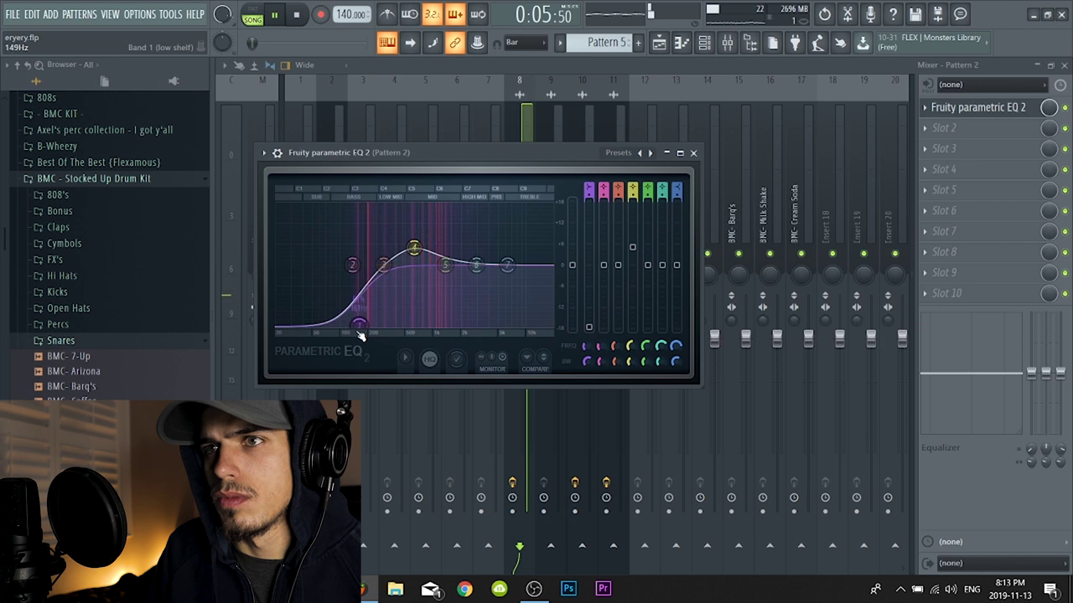
{"action": "left_click_drag", "start_coordinate": [360, 326], "coordinate": [368, 328]}
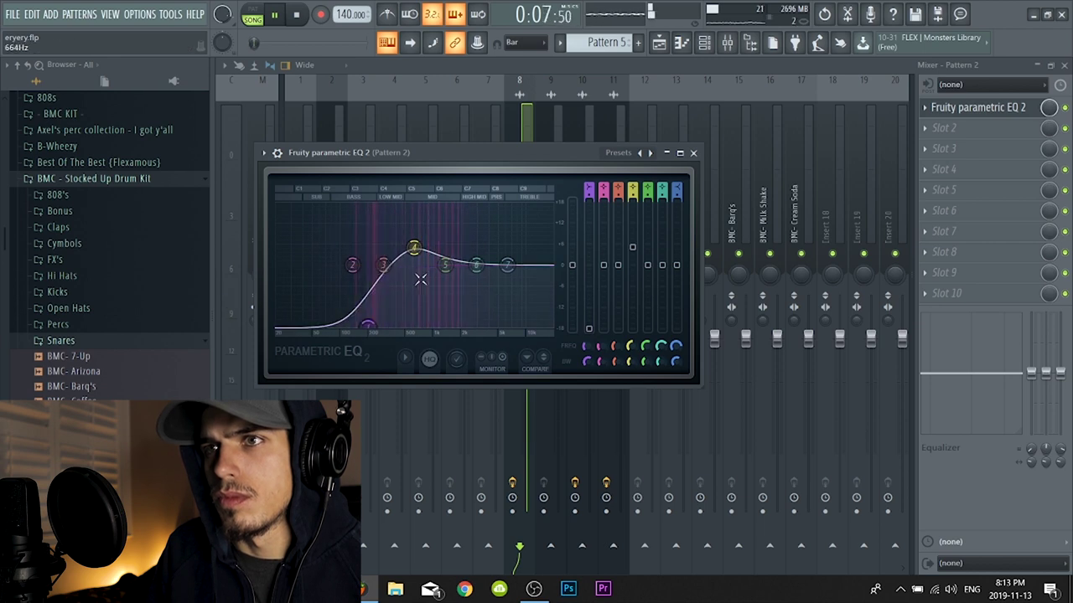
{"action": "left_click_drag", "start_coordinate": [414, 248], "coordinate": [504, 326]}
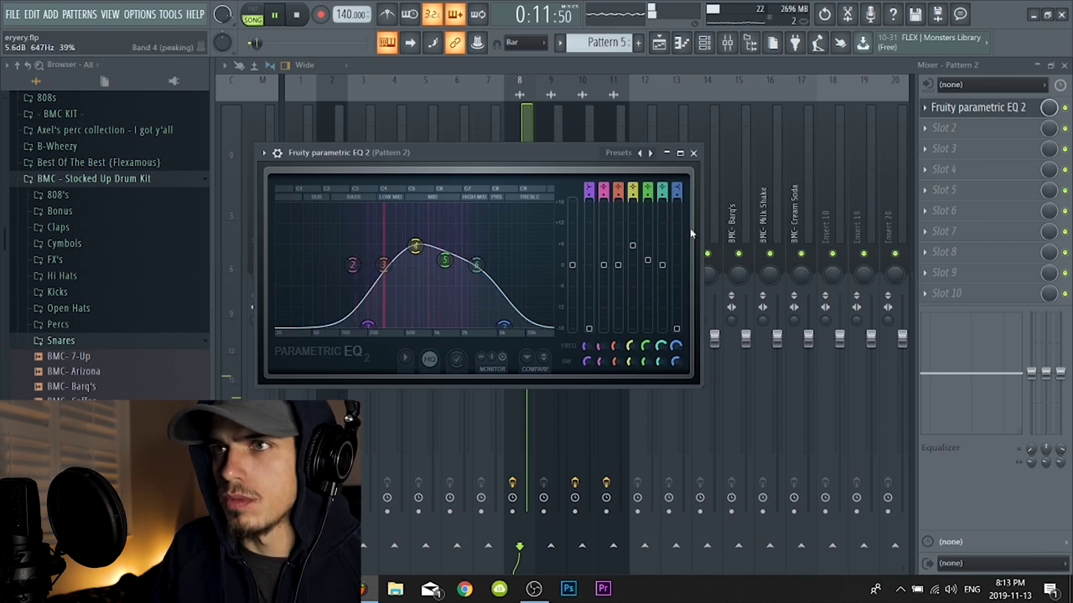
{"action": "key", "text": "Escape"}
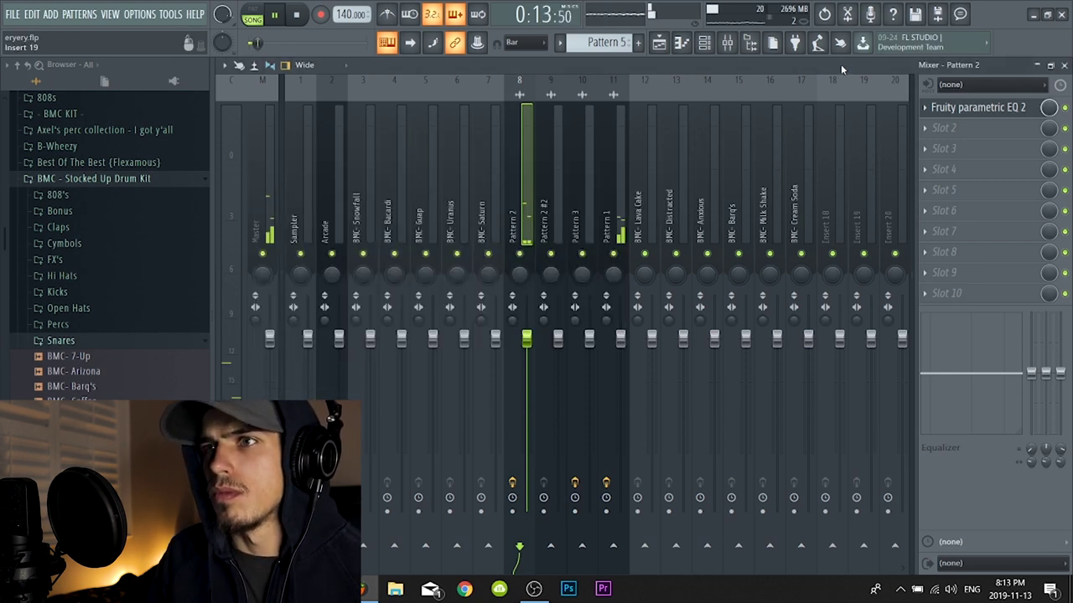
Solo the BMC- Guap mixer track together with the Pattern tracks and adjust its stereo separation toward merged
{"action": "right_click", "coordinate": [426, 253]}
{"action": "left_click", "coordinate": [424, 211]}
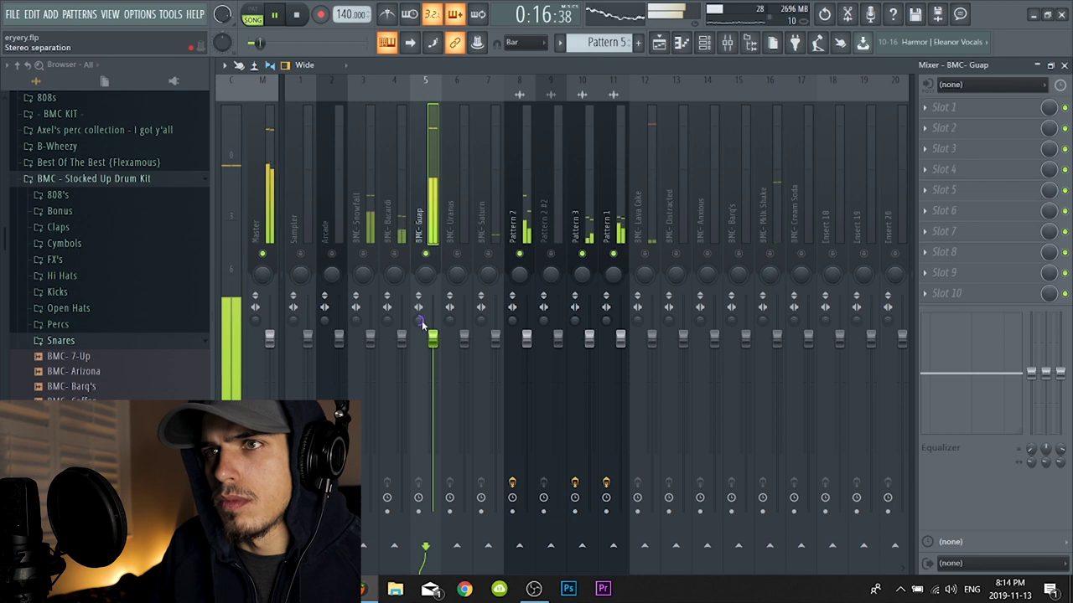
{"action": "key", "text": "space"}
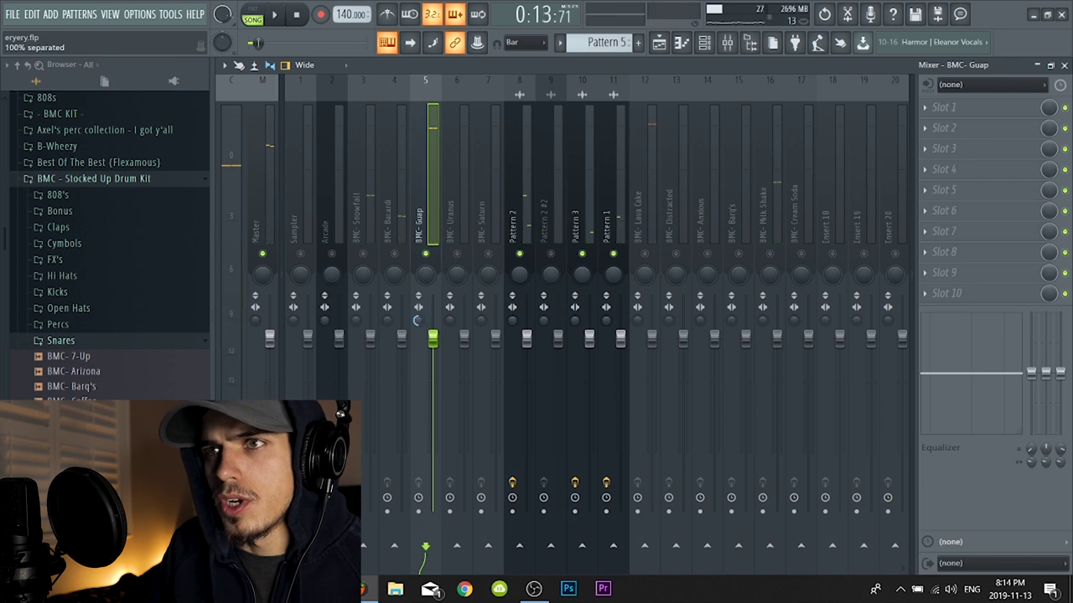
{"action": "key", "text": "space"}
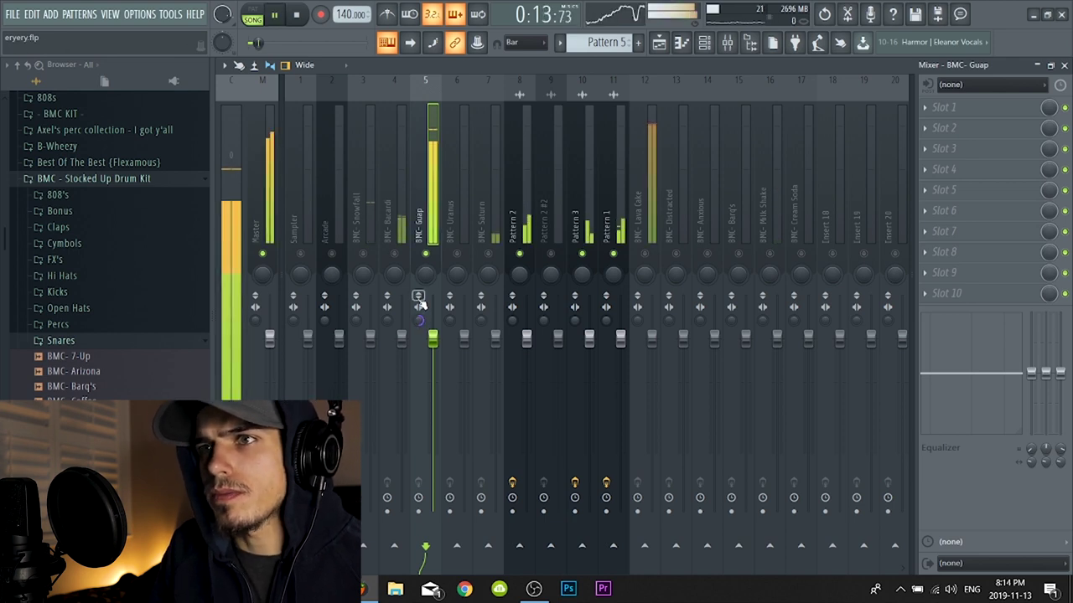
Adjust the BMC- Lava Cake track's stereo separation toward merged and check the effects on the Master track
{"action": "left_click", "coordinate": [639, 332]}
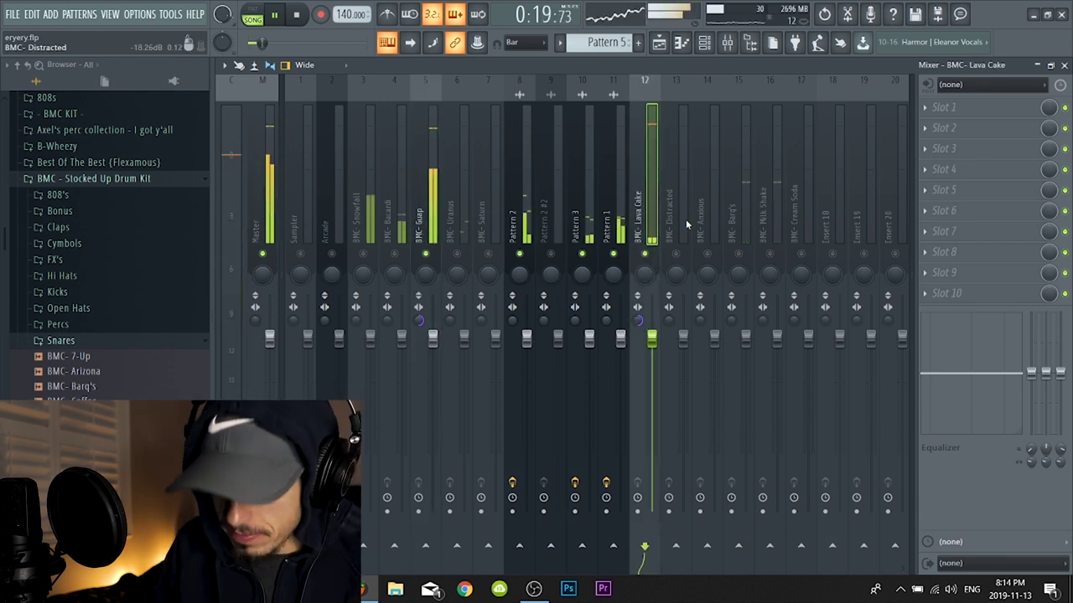
{"action": "left_click", "coordinate": [270, 216]}
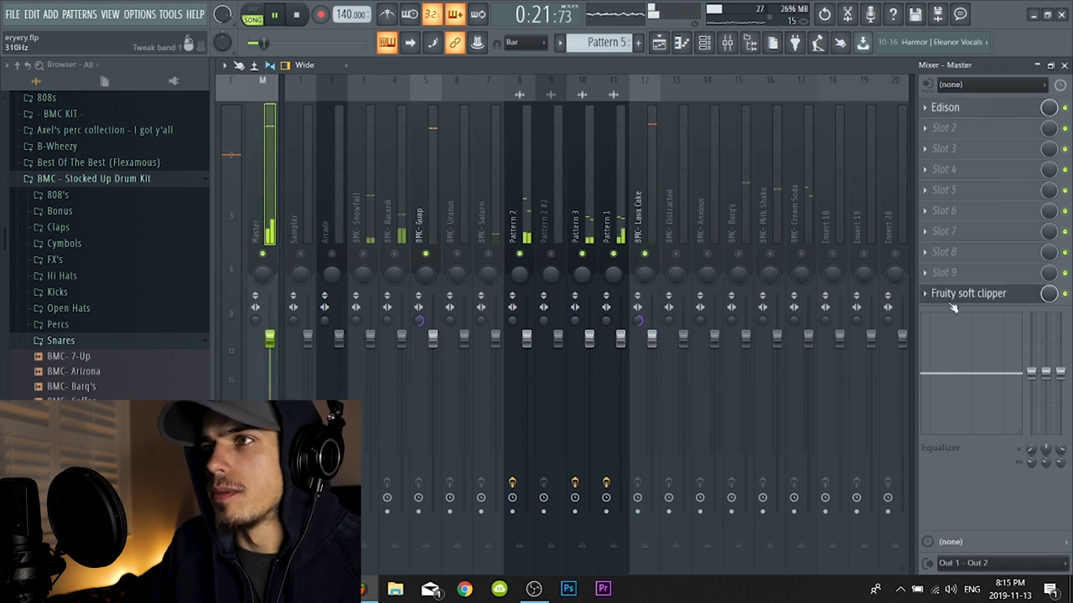
{"action": "left_click", "coordinate": [649, 220]}
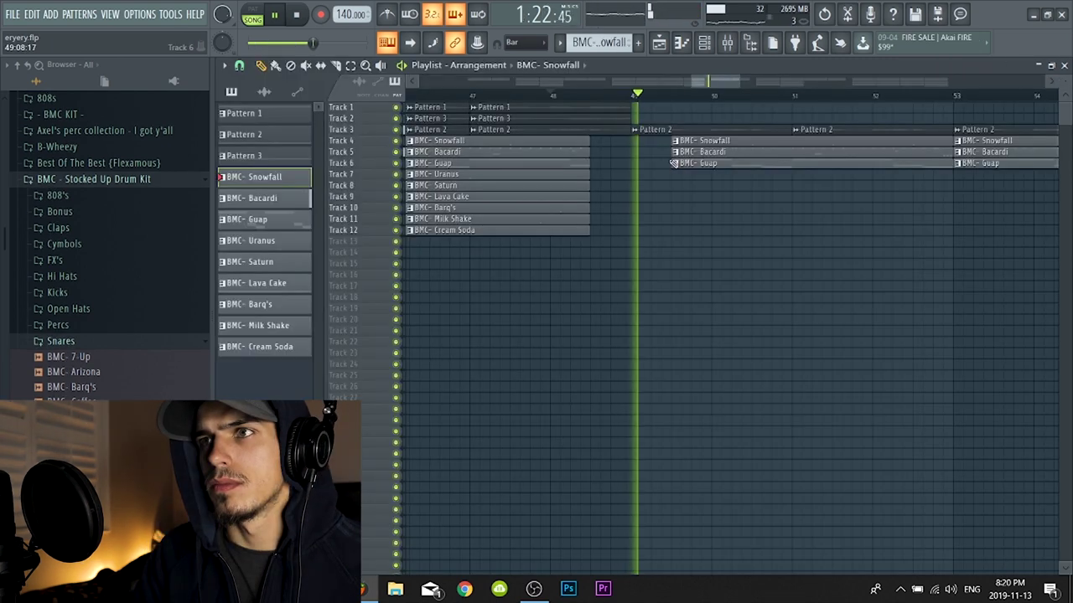
Trim the Guap clip's start to 50:07:00 and shorten the Snowfall, Bacardi and Guap clips at bar 53 to 3:08:00
{"action": "left_click_drag", "start_coordinate": [673, 163], "coordinate": [736, 155]}
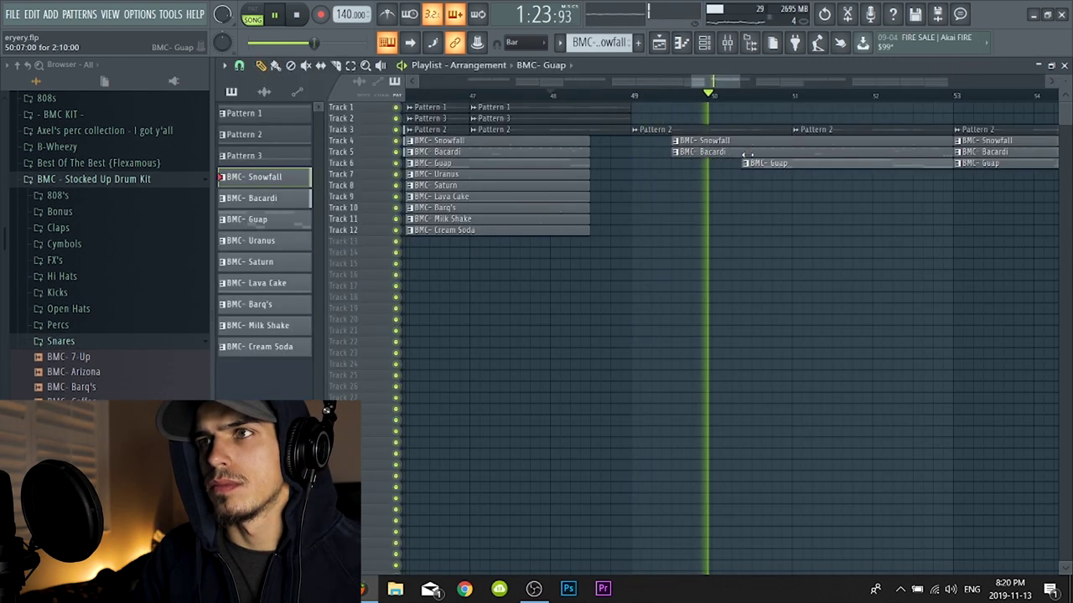
{"action": "left_click_drag", "start_coordinate": [714, 82], "coordinate": [761, 102]}
{"action": "scroll", "coordinate": [747, 98], "scroll_direction": "down", "scroll_amount": 2}
{"action": "left_click_drag", "start_coordinate": [616, 200], "coordinate": [623, 146]}
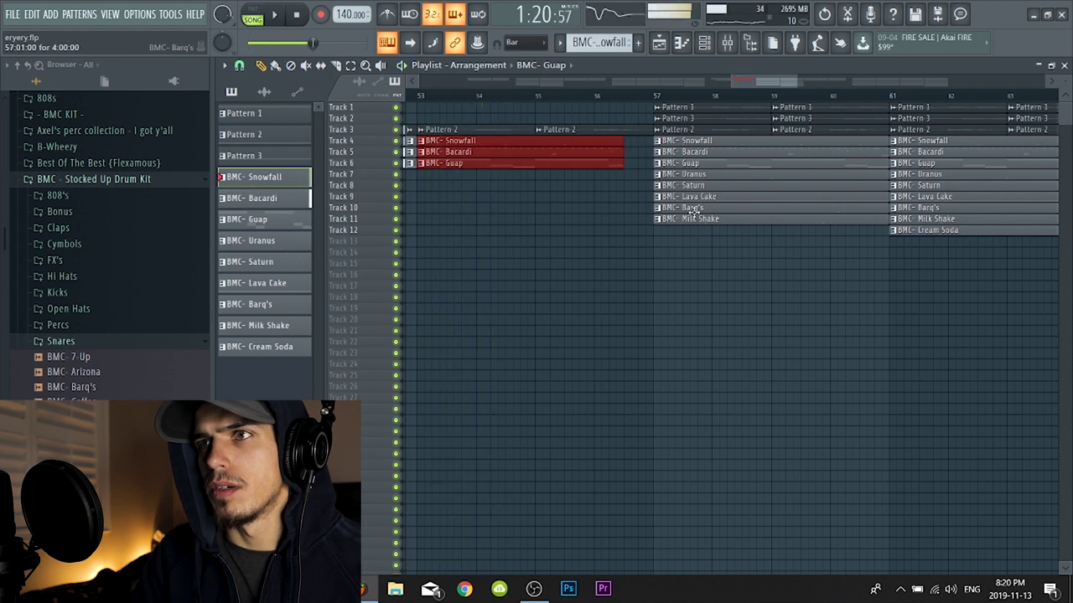
Place a BMC- Milk Shake clip on Track 11 at bar 53 and play the arrangement from that bar
{"action": "left_click", "coordinate": [694, 209]}
{"action": "left_click", "coordinate": [694, 219]}
{"action": "left_click", "coordinate": [492, 219]}
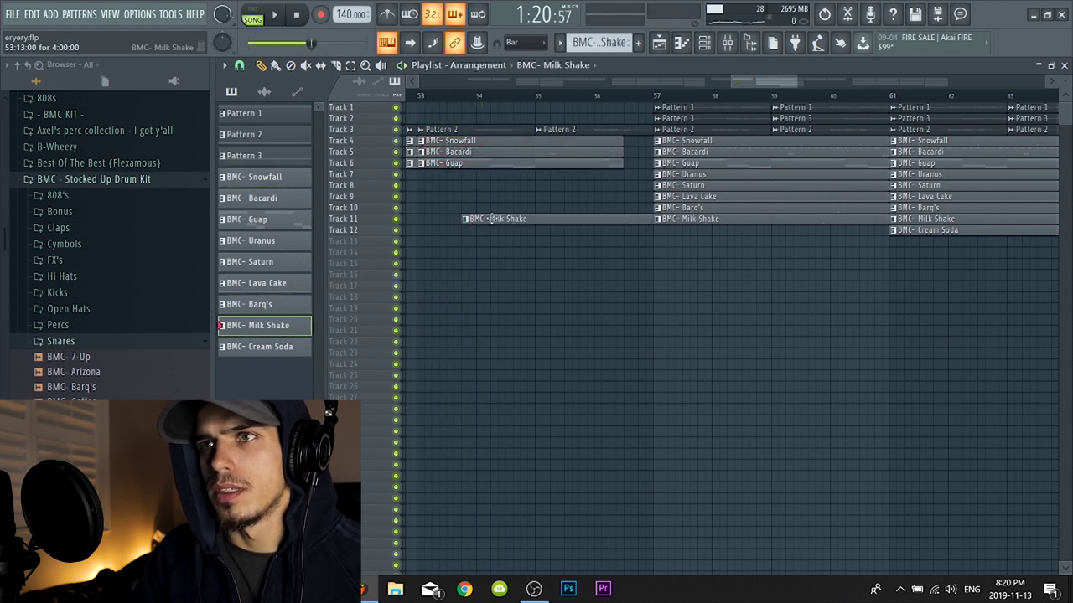
{"action": "left_click", "coordinate": [418, 98]}
{"action": "key", "text": "space"}
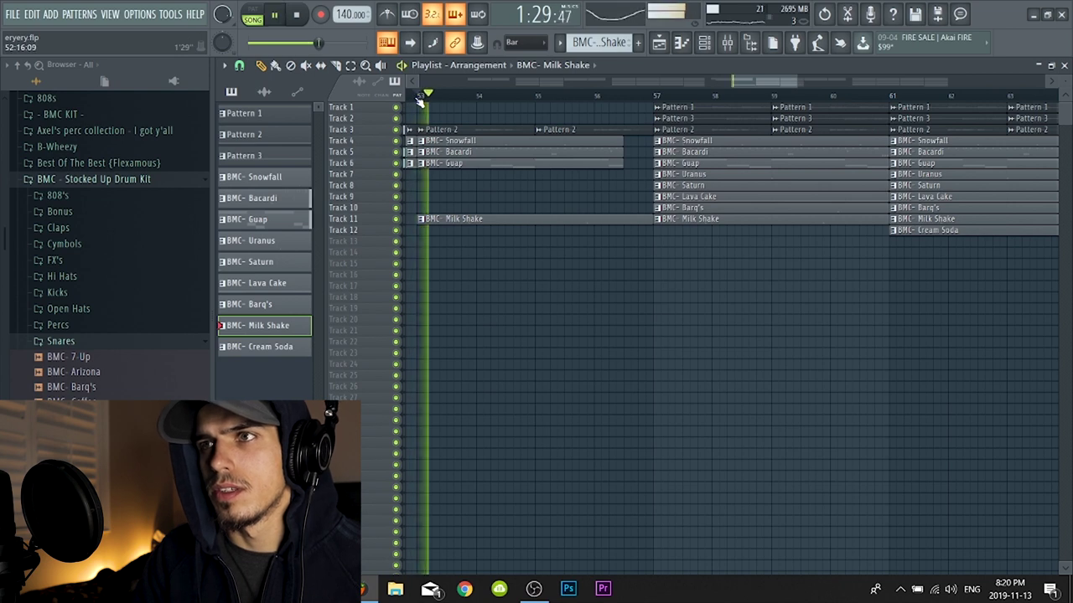
Add a BMC- Saturn clip on Track 8 at bar 53 and a BMC- Uranus clip on Track 7 near the same bar
{"action": "left_click", "coordinate": [692, 184]}
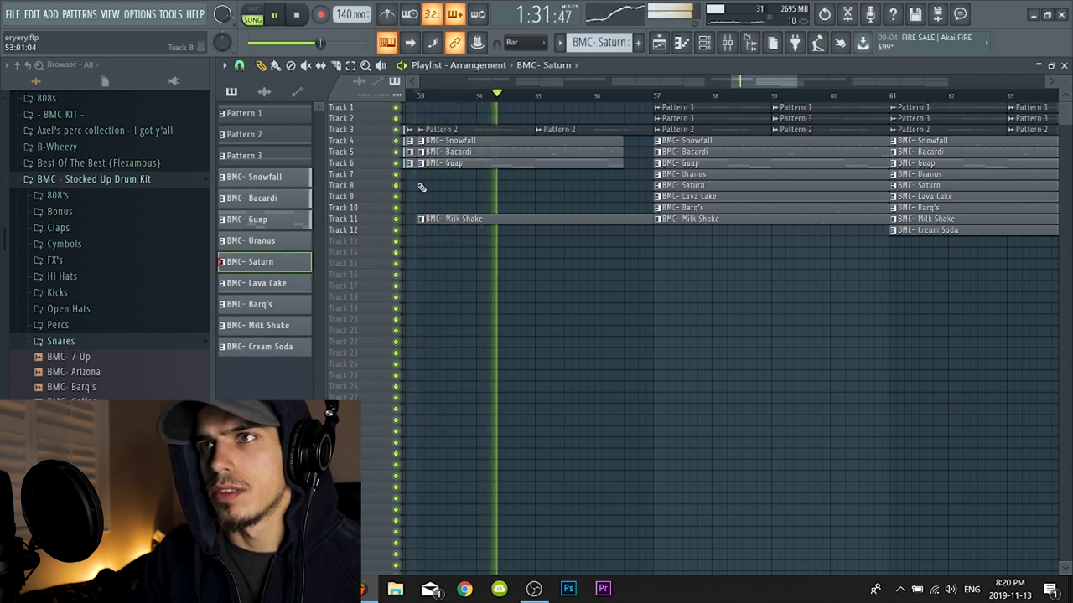
{"action": "left_click", "coordinate": [427, 185]}
{"action": "left_click", "coordinate": [682, 174]}
{"action": "left_click", "coordinate": [461, 175]}
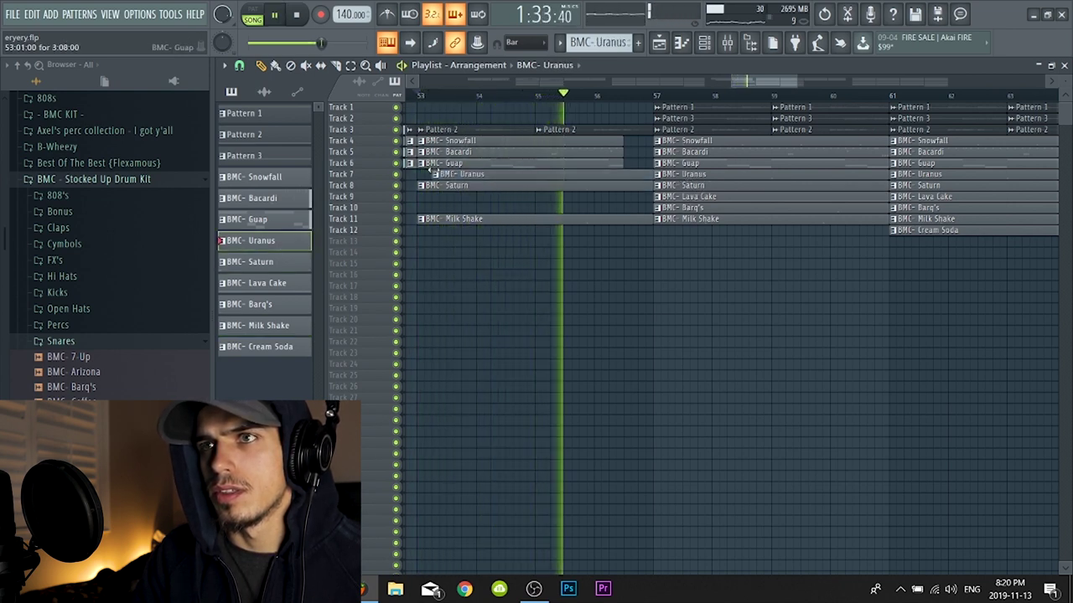
{"action": "key", "text": "KP_Subtract"}
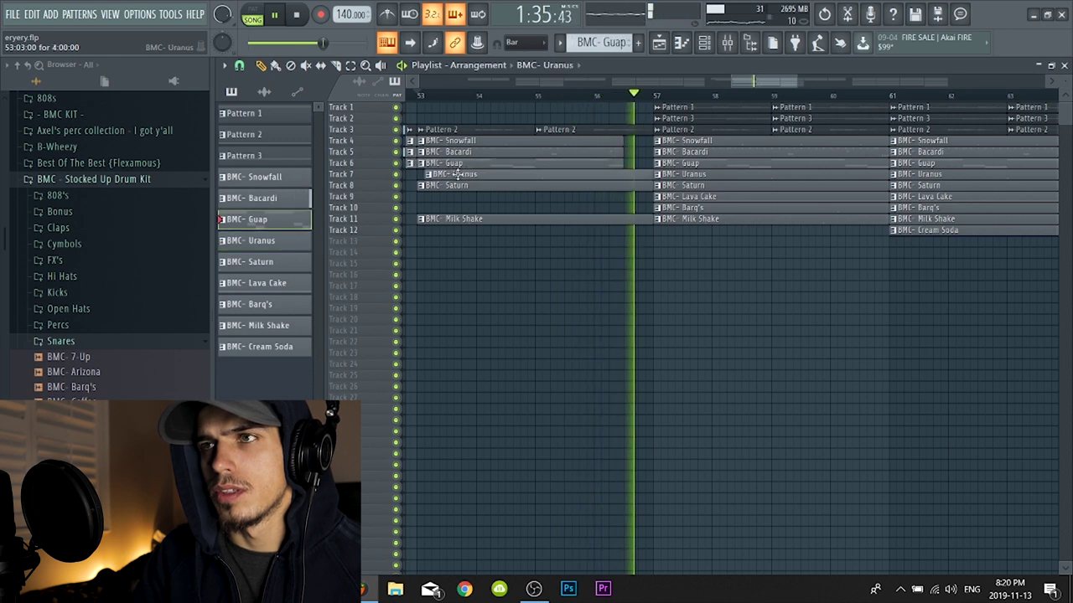
Bring the BMC- Saturn channel's sample into the playlist as an audio clip and place it on Track 8 at 16:09:00
{"action": "left_click_drag", "start_coordinate": [700, 246], "coordinate": [560, 53]}
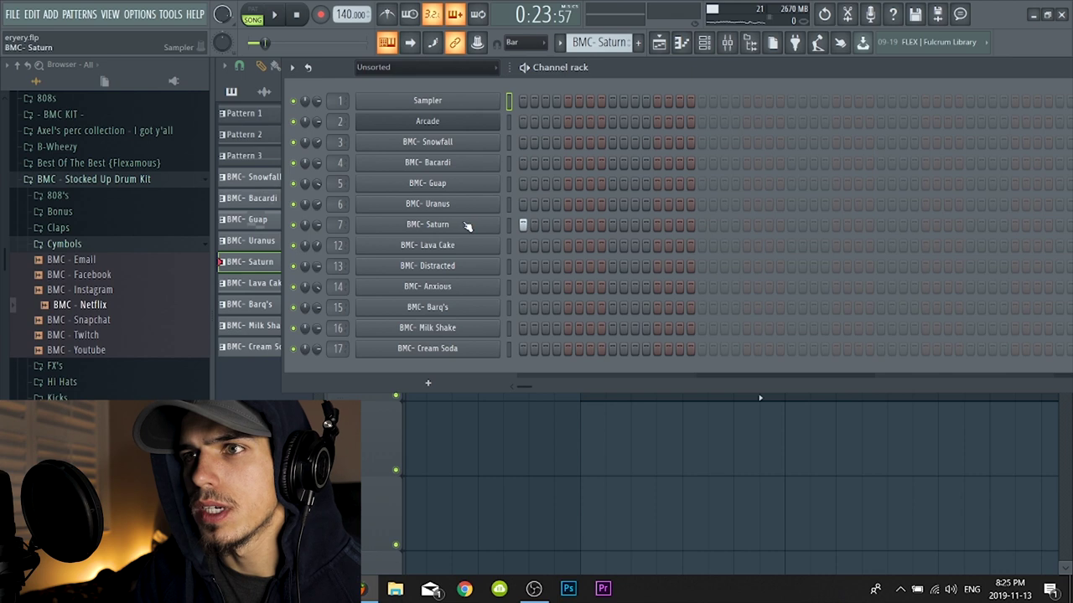
{"action": "left_click", "coordinate": [464, 226]}
{"action": "left_click_drag", "start_coordinate": [467, 393], "coordinate": [578, 444]}
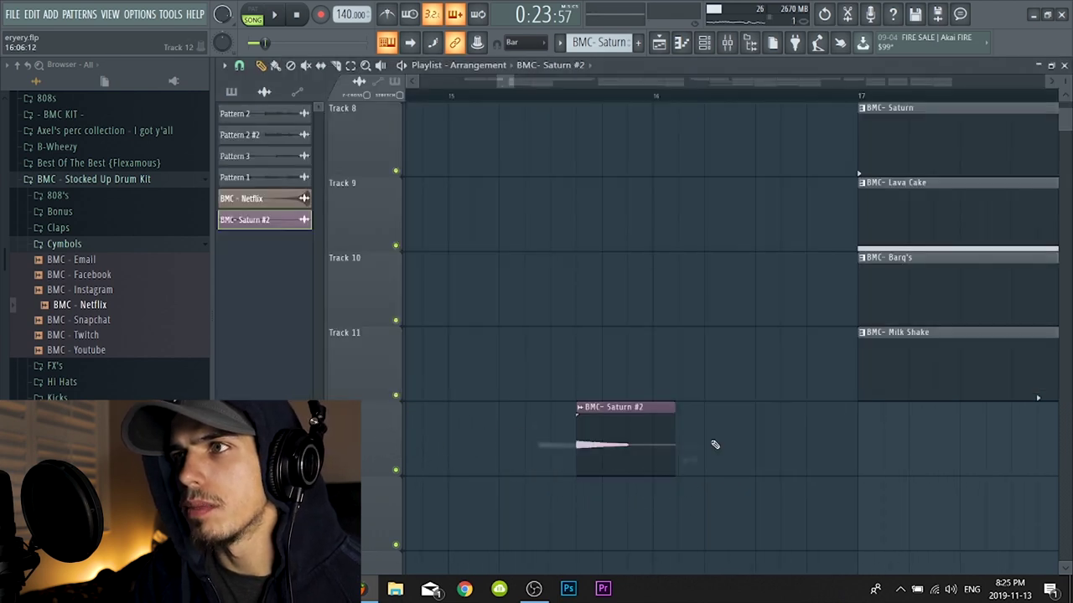
{"action": "left_click_drag", "start_coordinate": [654, 437], "coordinate": [799, 163]}
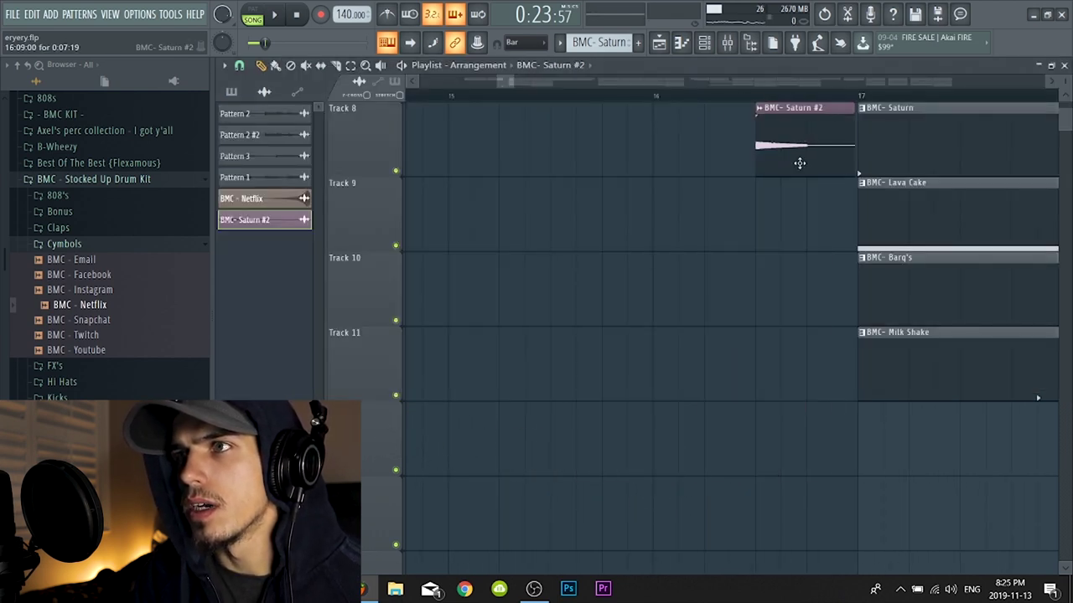
Normalize and reverse the BMC- Saturn #2 audio clip in its sample settings
{"action": "double_click", "coordinate": [797, 161]}
{"action": "left_click", "coordinate": [474, 280]}
{"action": "left_click", "coordinate": [471, 295]}
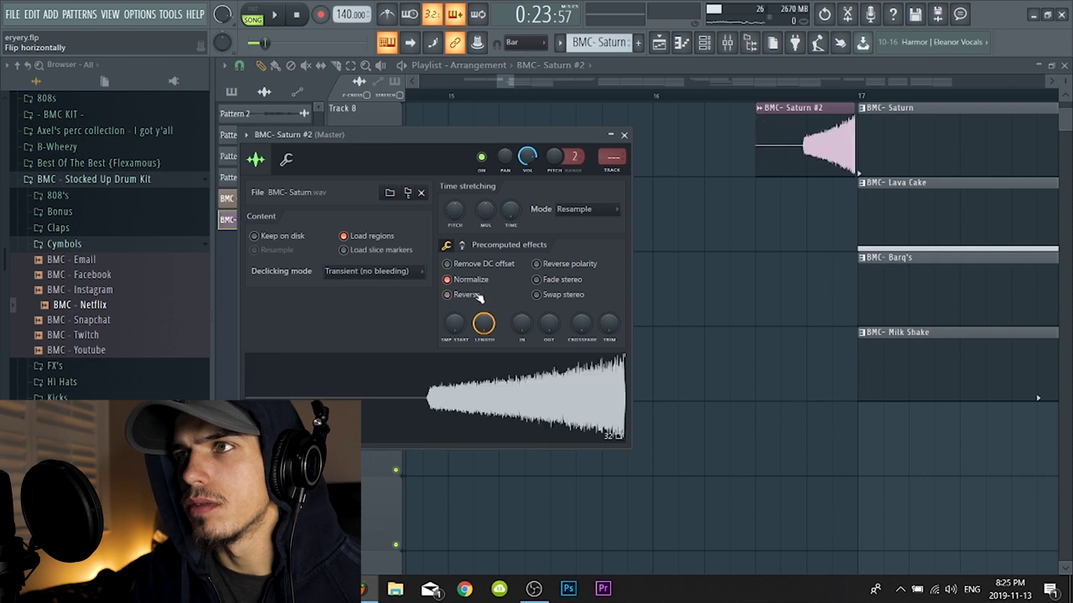
{"action": "left_click", "coordinate": [624, 135]}
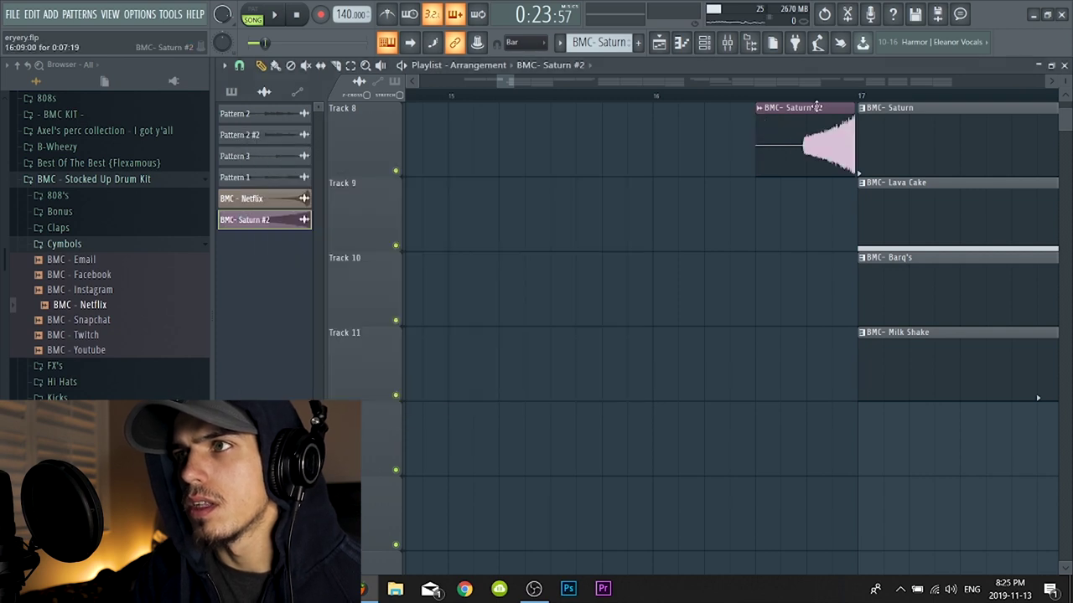
Move the reversed Saturn clip to Track 13 and, with snapping set to none, align its end with bar 17
{"action": "scroll", "coordinate": [834, 102], "scroll_direction": "up", "scroll_amount": 4}
{"action": "left_click_drag", "start_coordinate": [842, 151], "coordinate": [872, 503]}
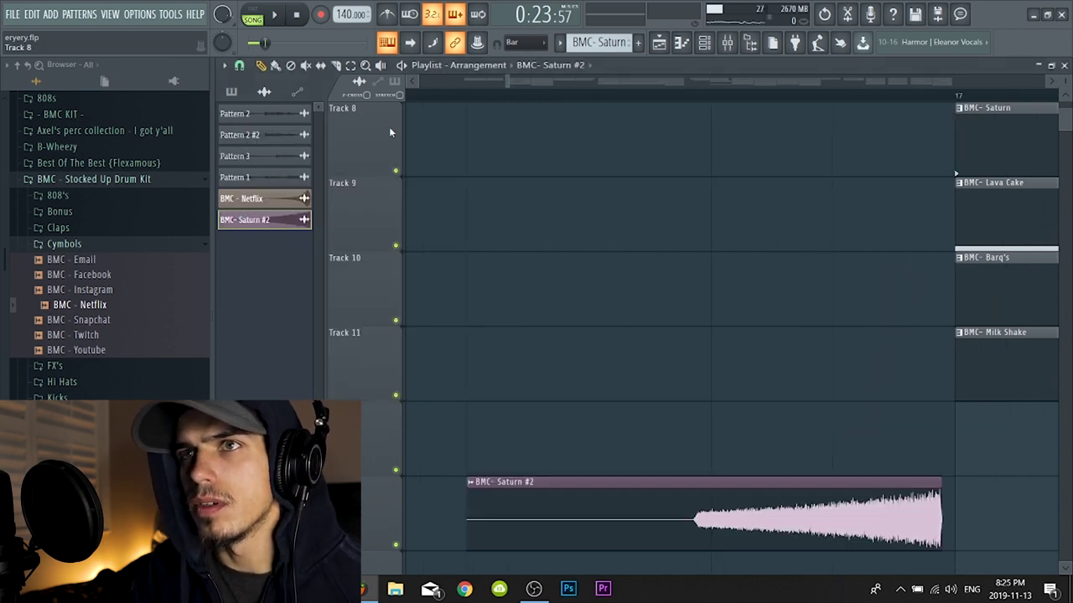
{"action": "left_click", "coordinate": [239, 65]}
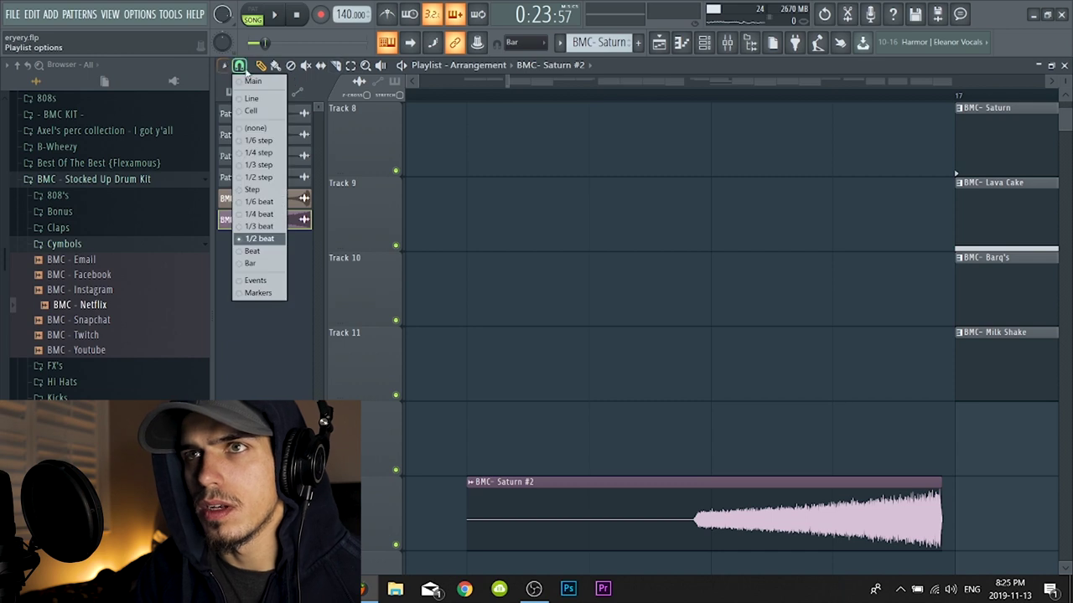
{"action": "left_click", "coordinate": [264, 128]}
{"action": "left_click_drag", "start_coordinate": [916, 521], "coordinate": [929, 521]}
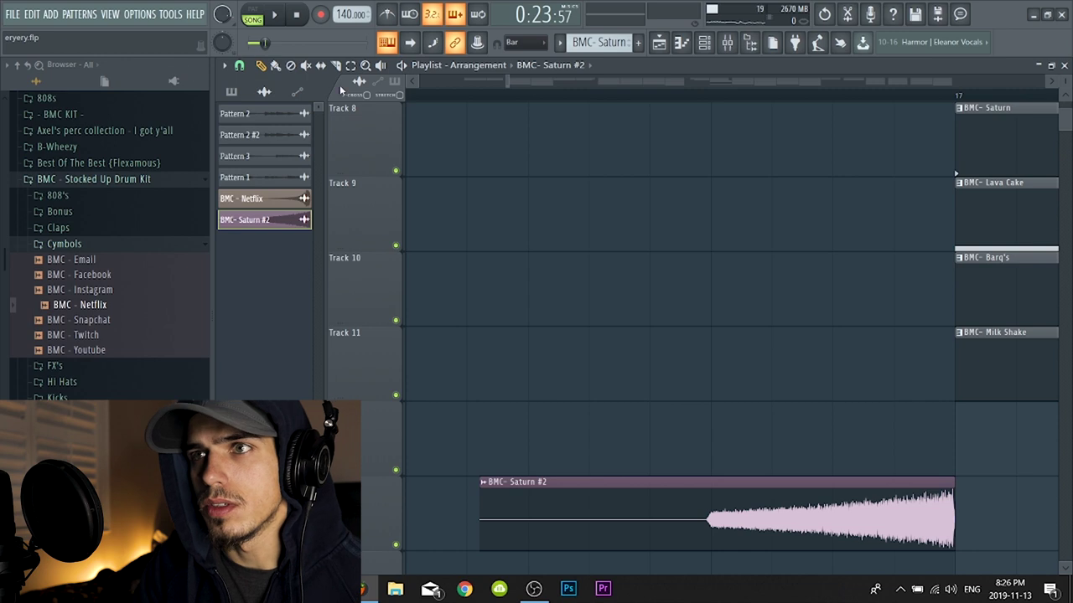
Stretch the reversed Saturn clip's start back to the nearest earlier grid line and set the playlist snap to Bar
{"action": "left_click_drag", "start_coordinate": [480, 505], "coordinate": [470, 507]}
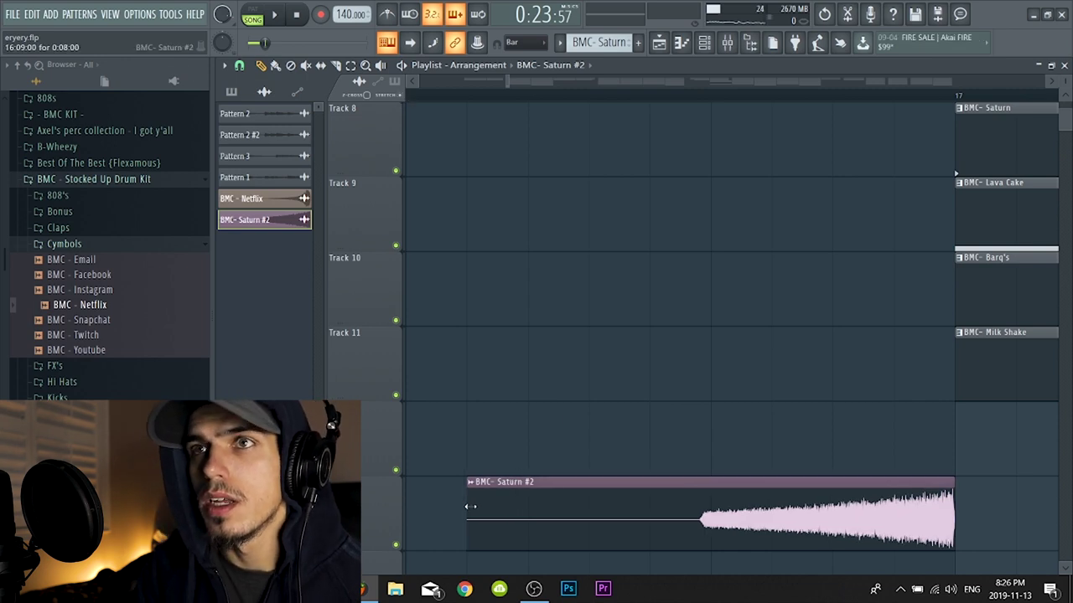
{"action": "left_click", "coordinate": [239, 65]}
{"action": "left_click", "coordinate": [262, 264]}
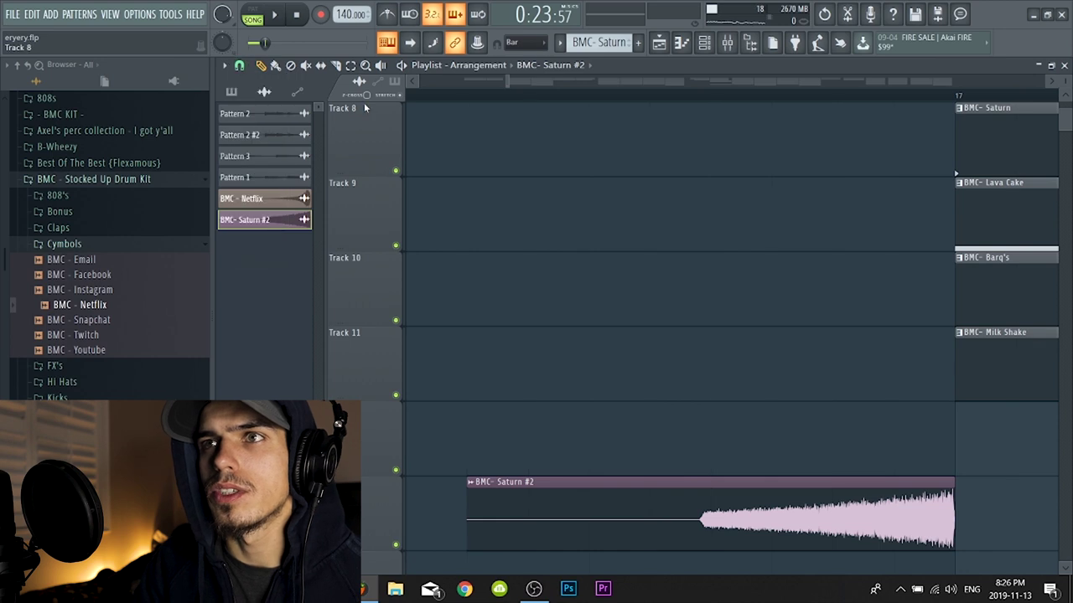
Play the transition into bar 17 and lower the reversed BMC- Saturn #2 clip's volume
{"action": "scroll", "coordinate": [474, 101], "scroll_direction": "up", "scroll_amount": 3}
{"action": "scroll", "coordinate": [469, 101], "scroll_direction": "down", "scroll_amount": 3}
{"action": "key", "text": "space"}
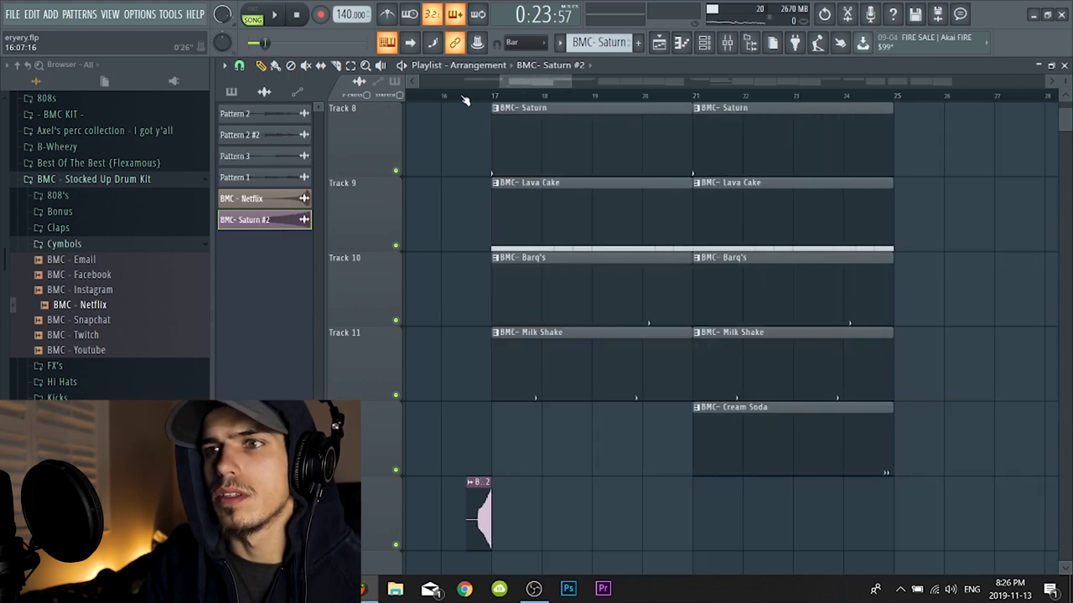
{"action": "double_click", "coordinate": [480, 524]}
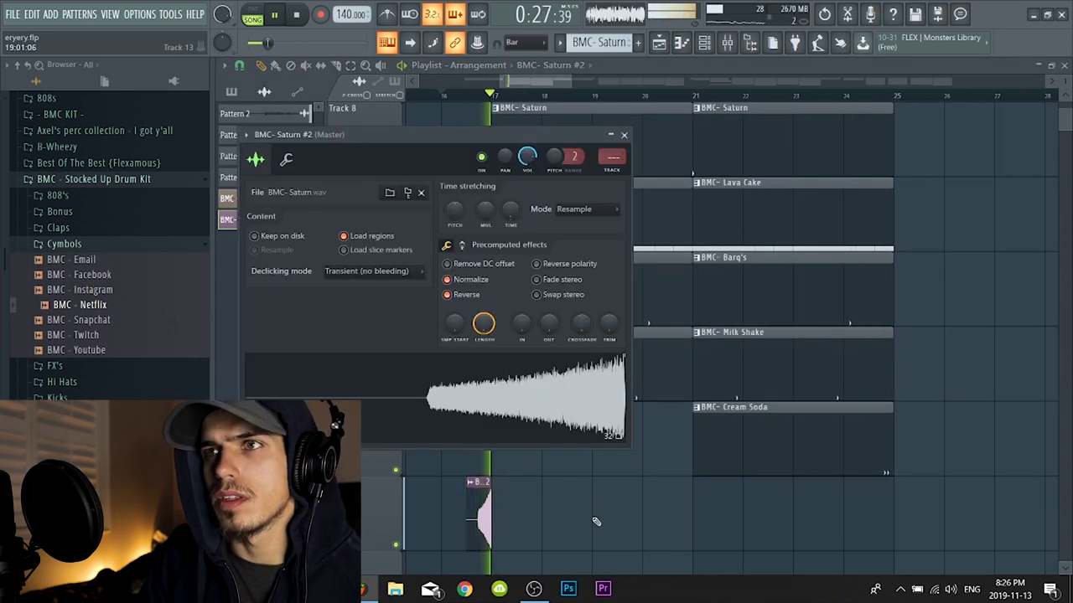
{"action": "key", "text": "space"}
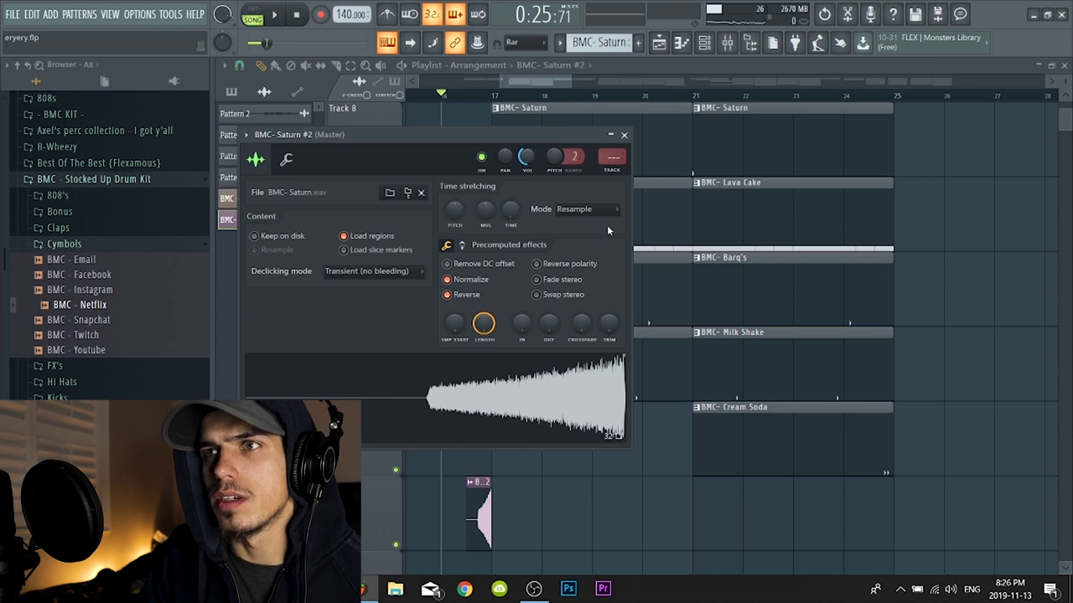
Set the reversed Saturn clip's time stretching mode to Auto and replay the transition
{"action": "left_click", "coordinate": [586, 209]}
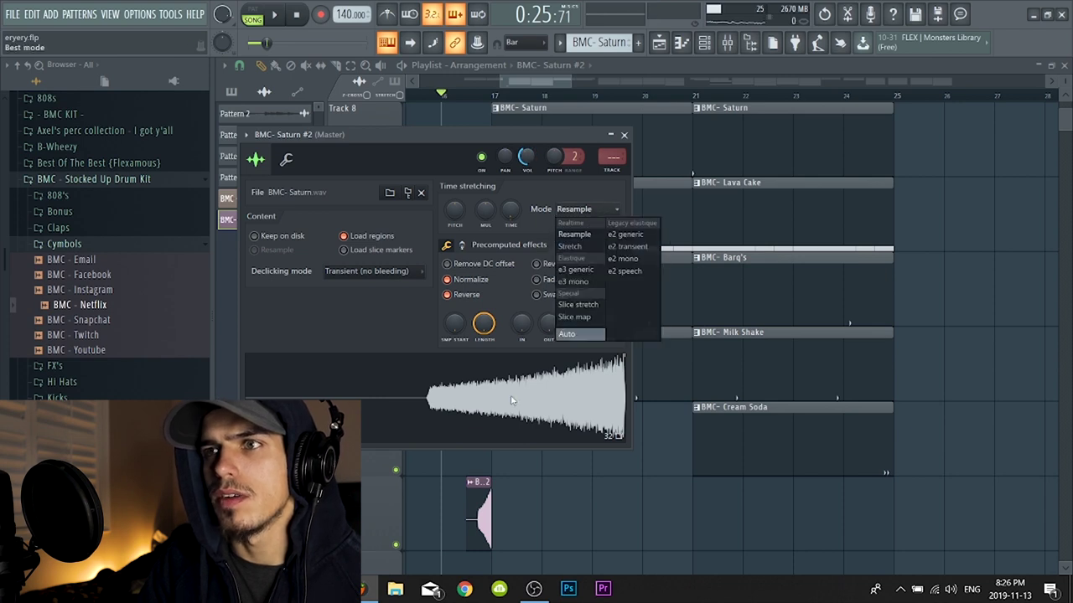
{"action": "left_click", "coordinate": [567, 333]}
{"action": "key", "text": "space"}
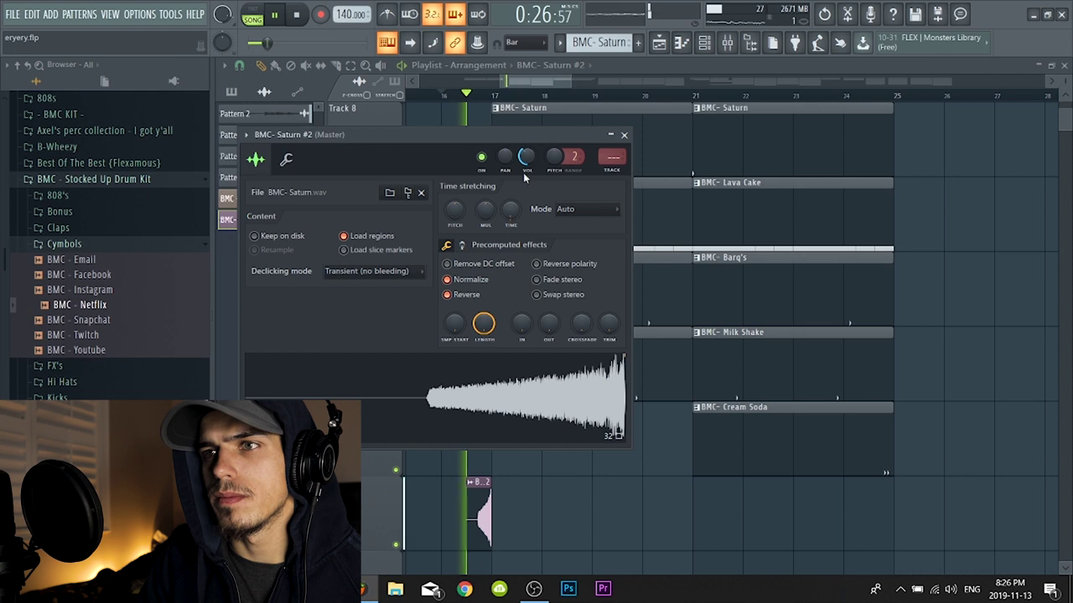
Add Fruity Reeverb 2 to the BMC- Saturn #2 mixer track and raise the reverb's wet level
{"action": "key", "text": "space"}
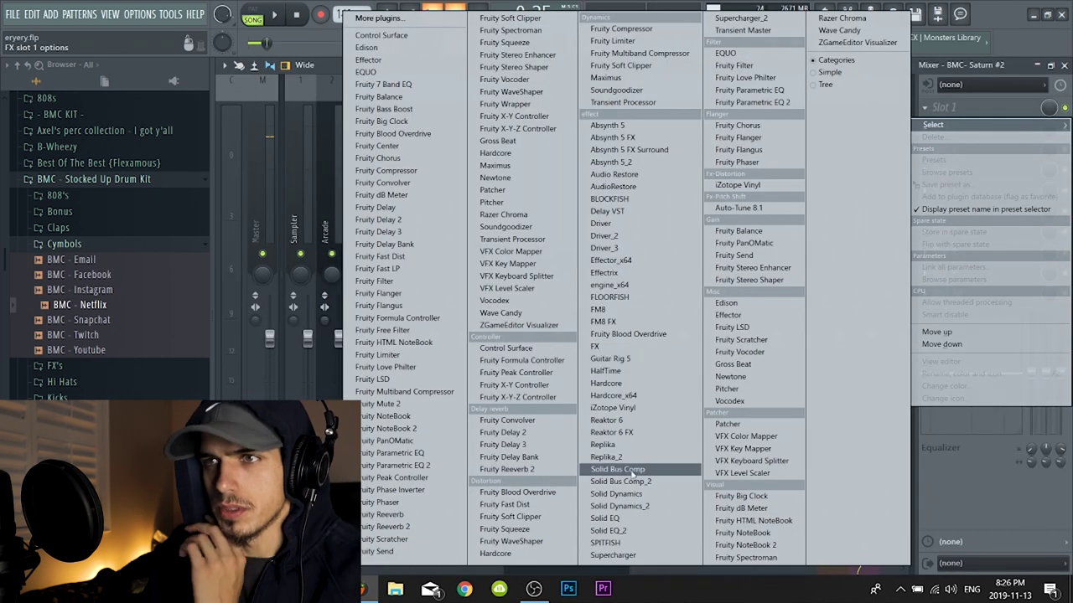
{"action": "left_click", "coordinate": [506, 469]}
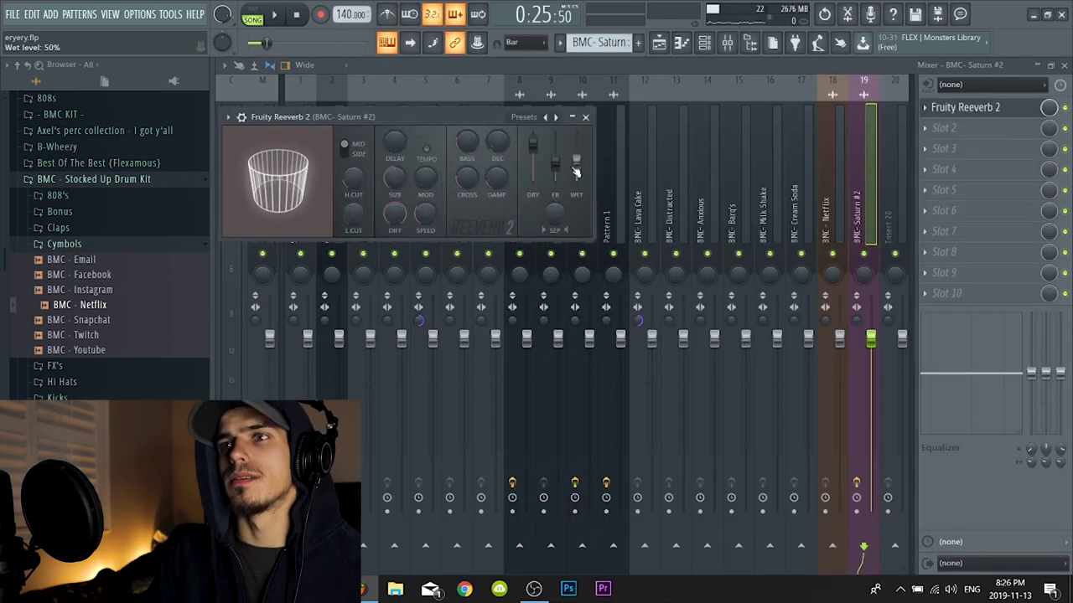
{"action": "key", "text": "space"}
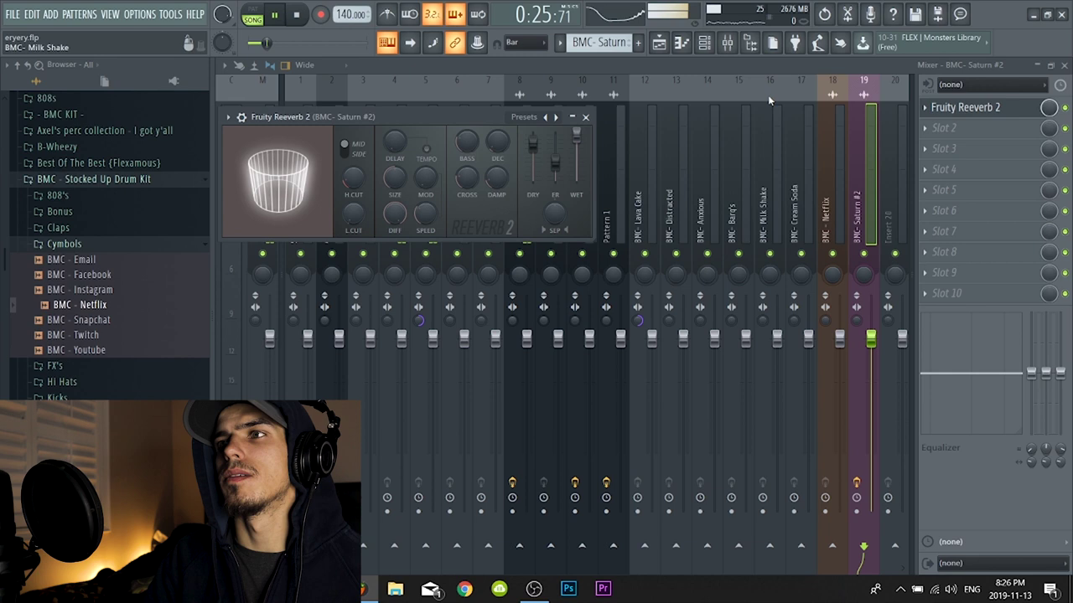
Lower the Fruity Reeverb 2 mix level on the BMC- Saturn #2 track while the transition plays, and stop playback
{"action": "left_click", "coordinate": [1053, 108]}
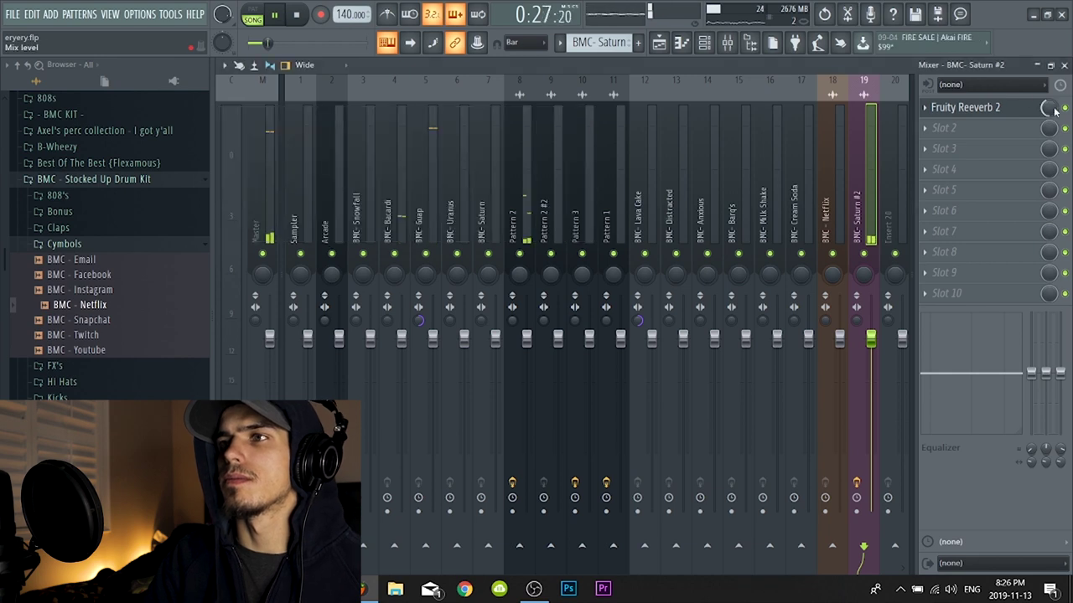
{"action": "left_click", "coordinate": [1037, 65]}
{"action": "key", "text": "space"}
{"action": "left_click", "coordinate": [239, 66]}
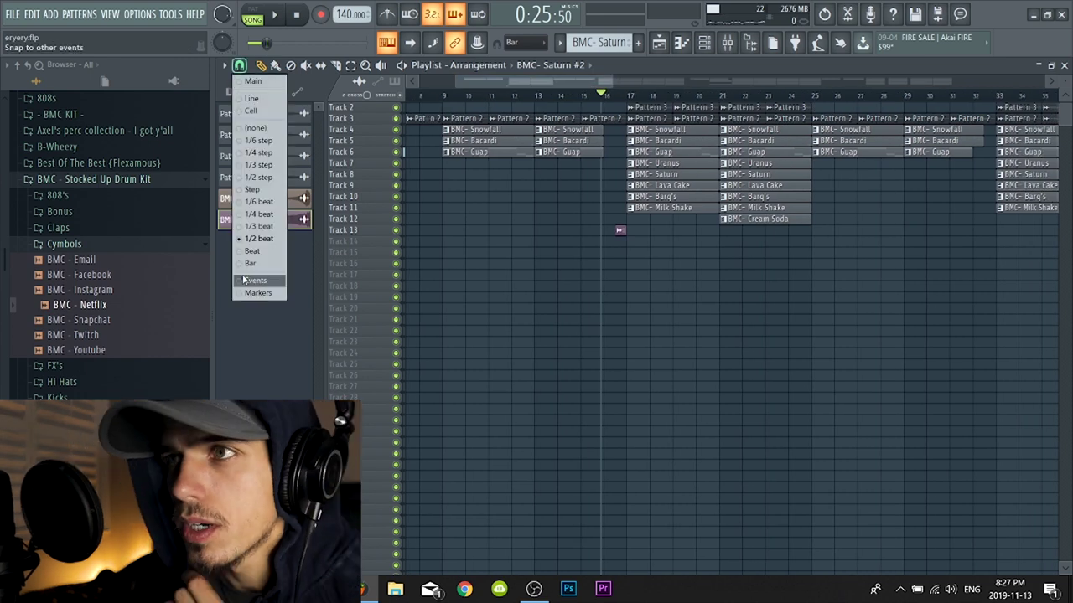
{"action": "left_click", "coordinate": [642, 307]}
{"action": "scroll", "coordinate": [630, 96], "scroll_direction": "left", "scroll_amount": 1}
{"action": "scroll", "coordinate": [651, 99], "scroll_direction": "up", "scroll_amount": 4}
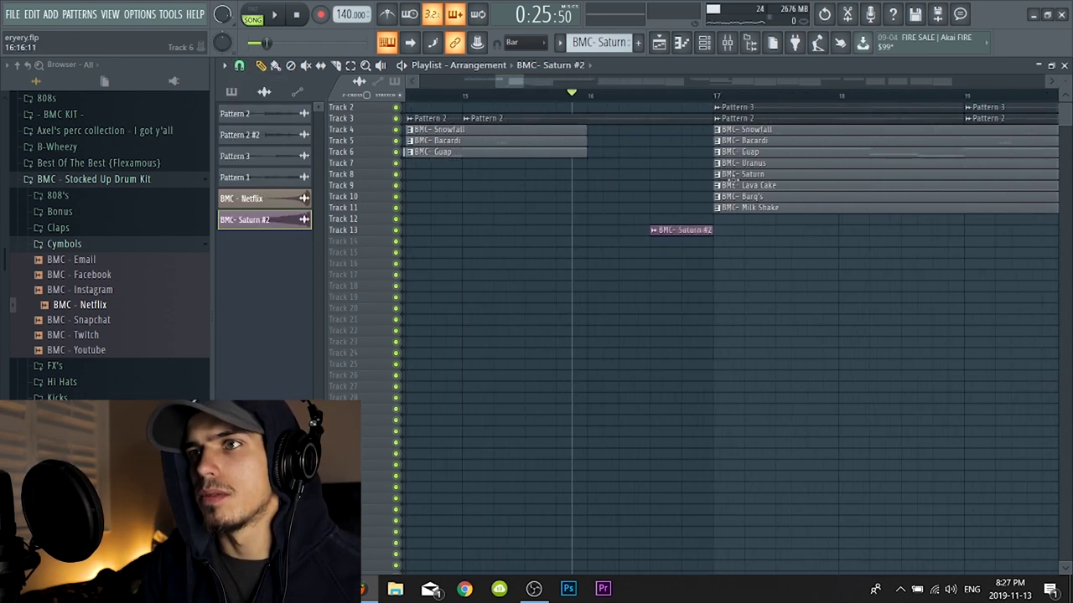
{"action": "left_click_drag", "start_coordinate": [519, 84], "coordinate": [637, 86]}
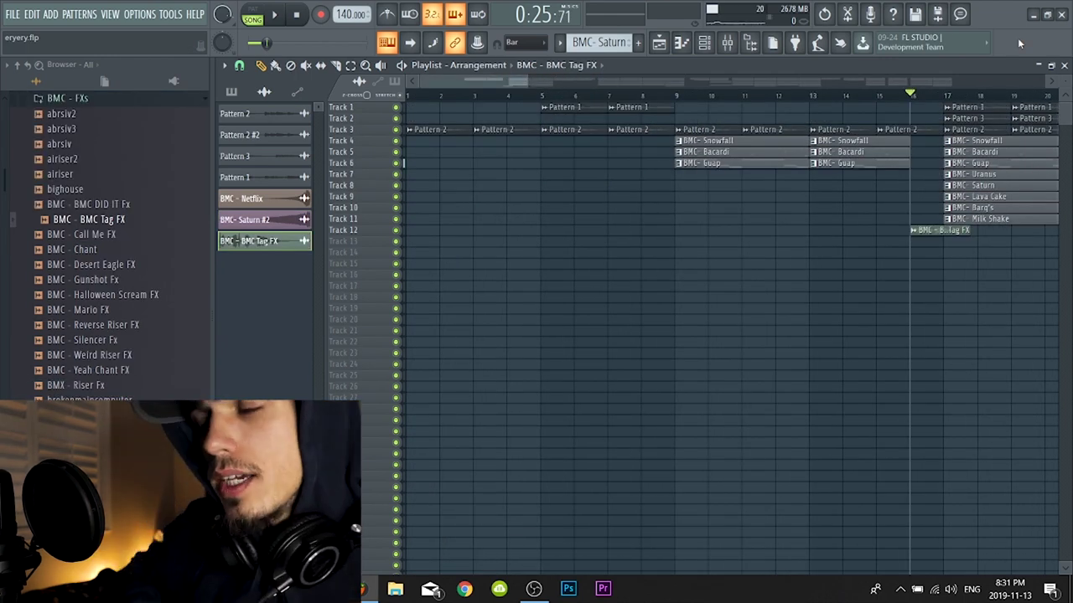